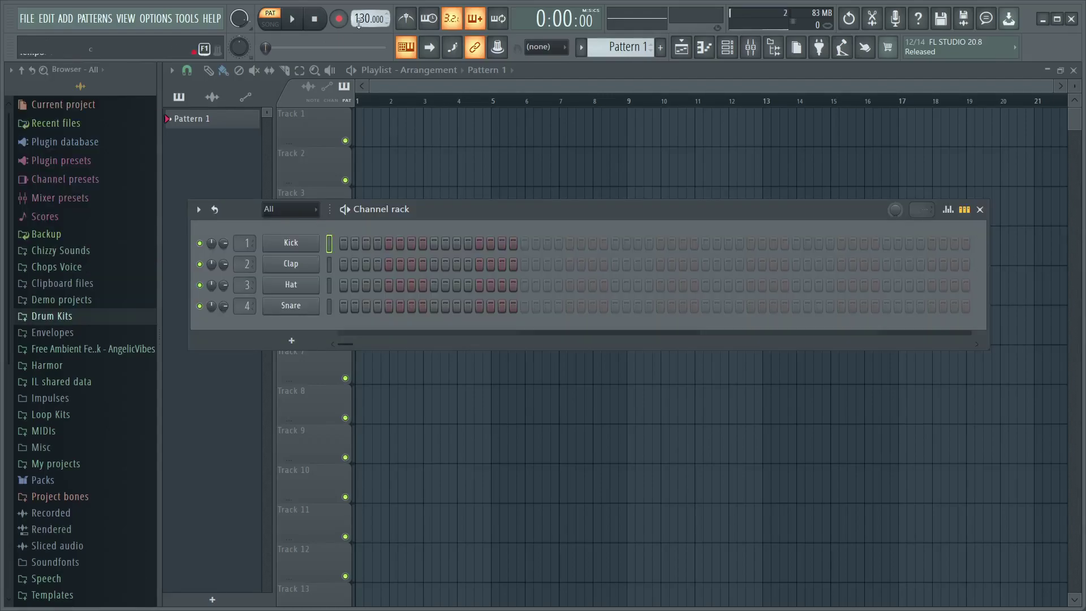
Add a LABS instrument channel to the channel rack and close its plugin window
drag(462, 212, 469, 149)
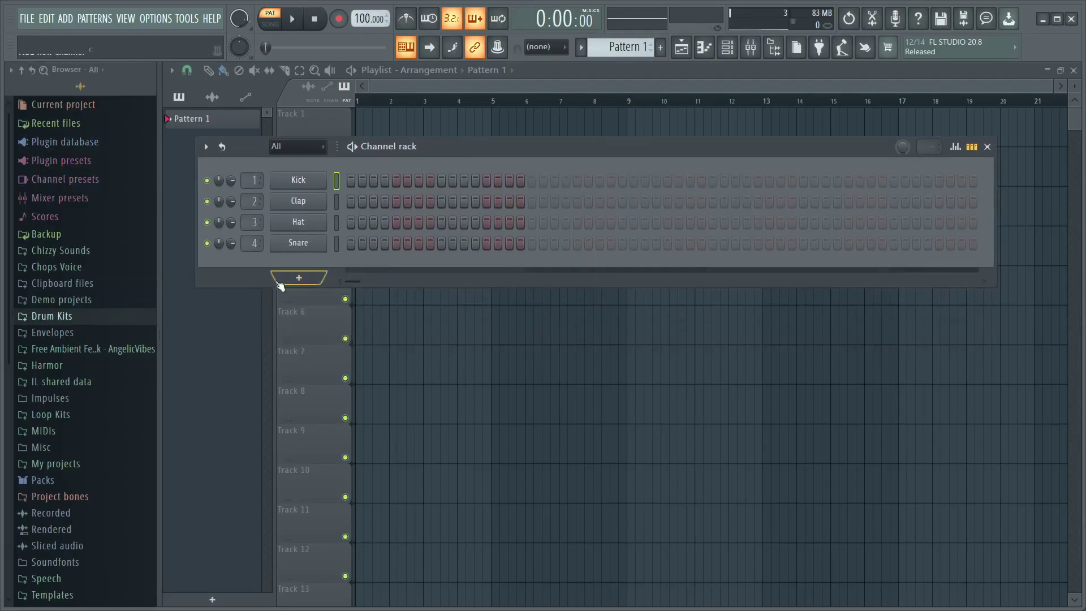
click(299, 278)
click(341, 248)
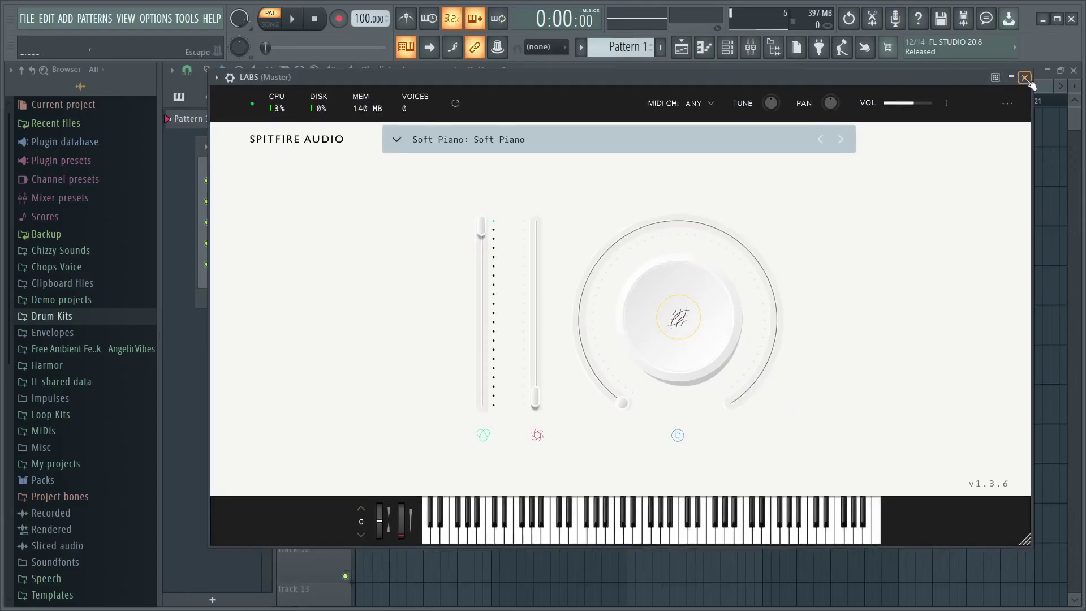
click(1031, 73)
Open the LABS piano roll and draw a one-bar A4 note at the start of bar 1
right_click(320, 273)
click(346, 263)
click(237, 353)
click(244, 355)
right_click(244, 356)
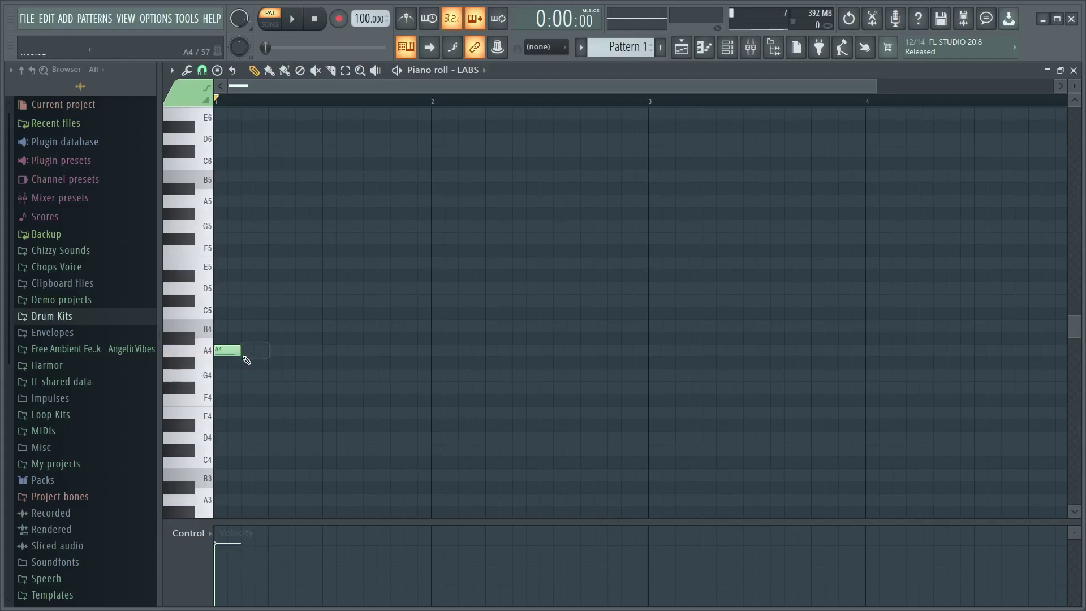
drag(240, 355, 408, 356)
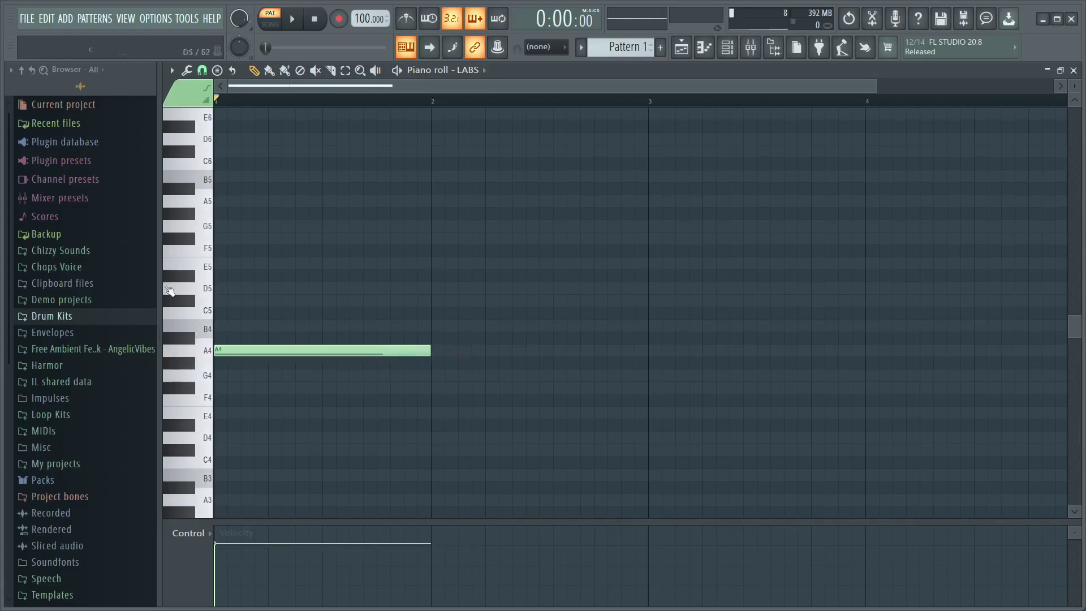
Stack one-bar C5, E5, G5 and B5 notes above the A4 note and play back the chord
click(224, 314)
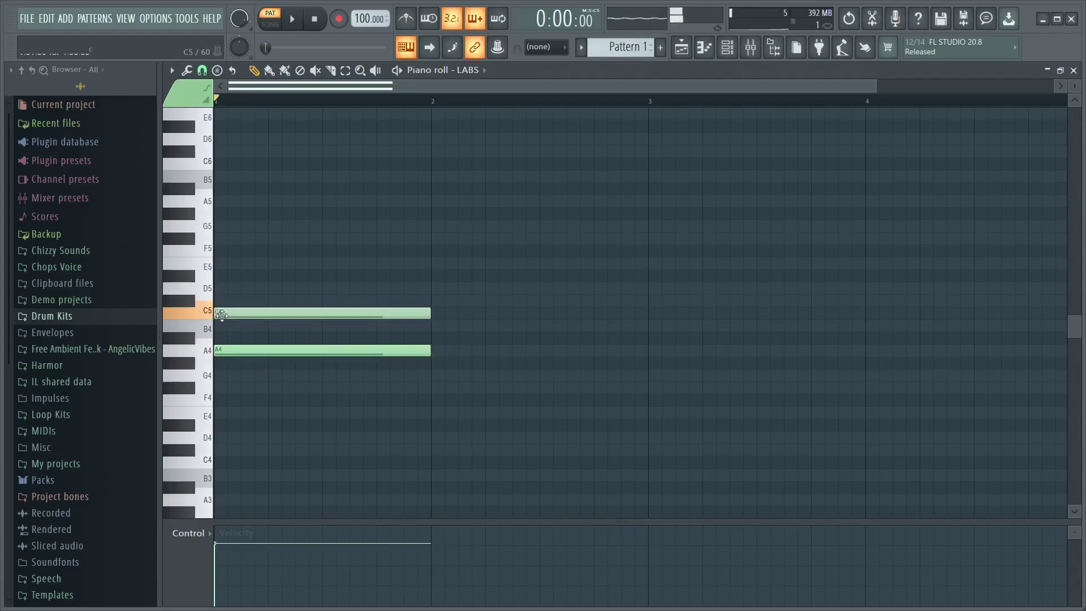
click(225, 265)
click(221, 229)
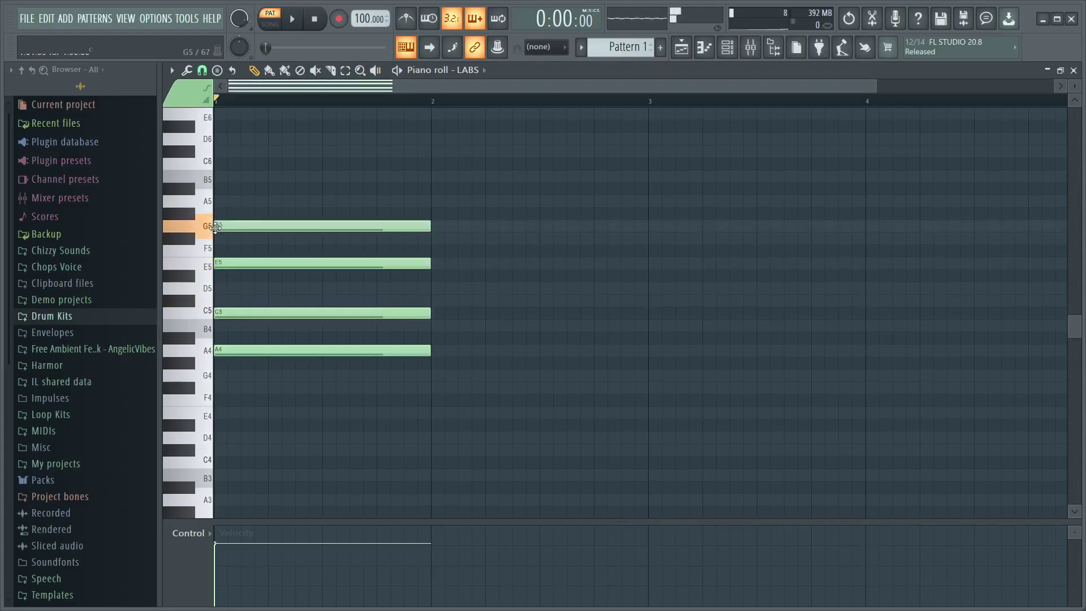
click(220, 179)
key(space)
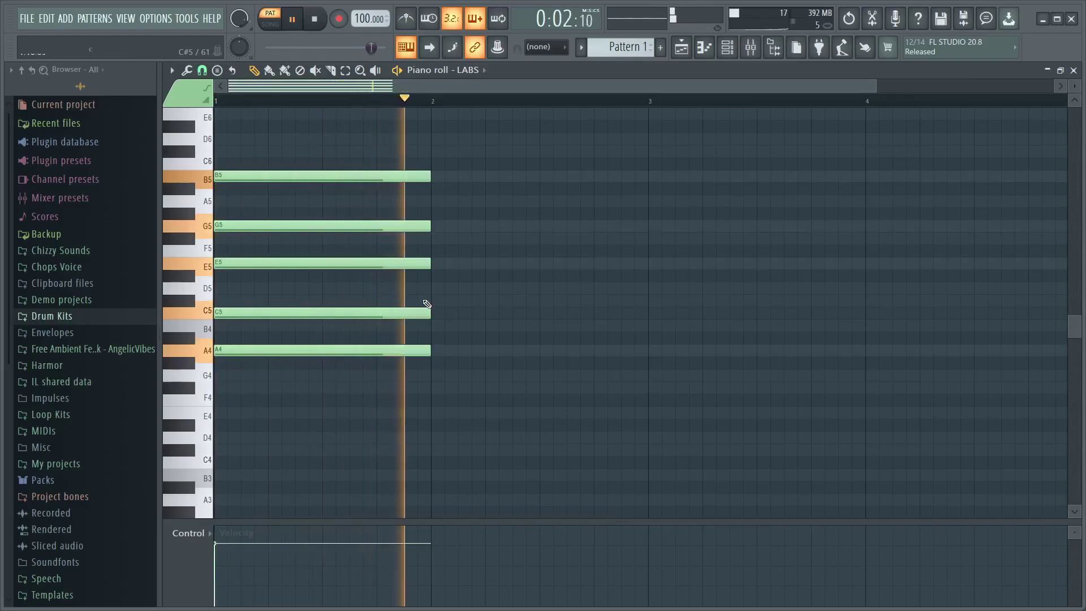
key(space)
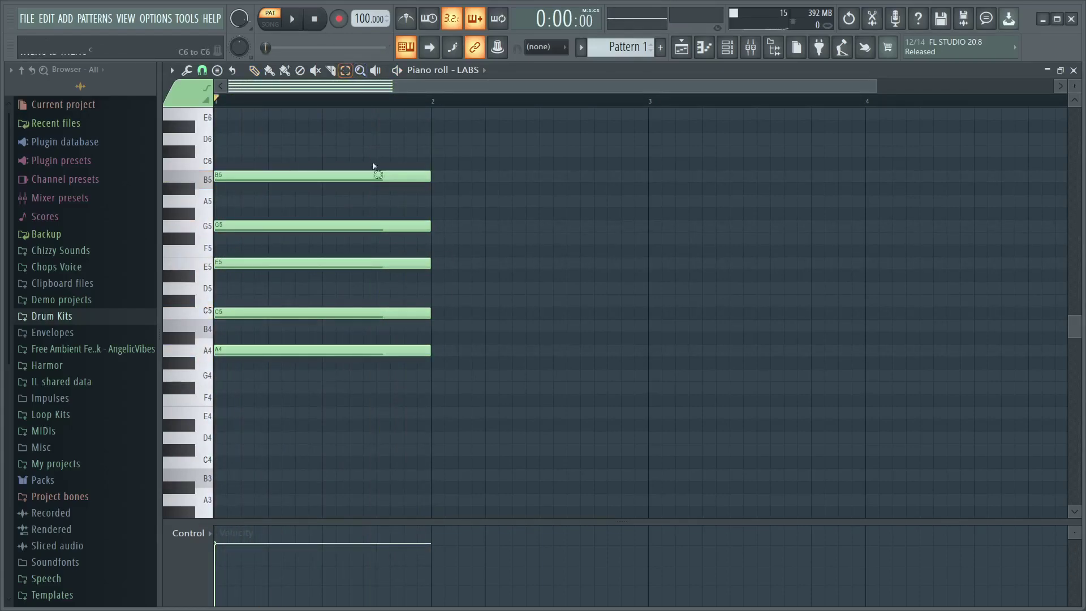
Lengthen all five notes of the first chord to one and a half bars, then deselect them
key(ctrl+a)
drag(430, 176, 539, 194)
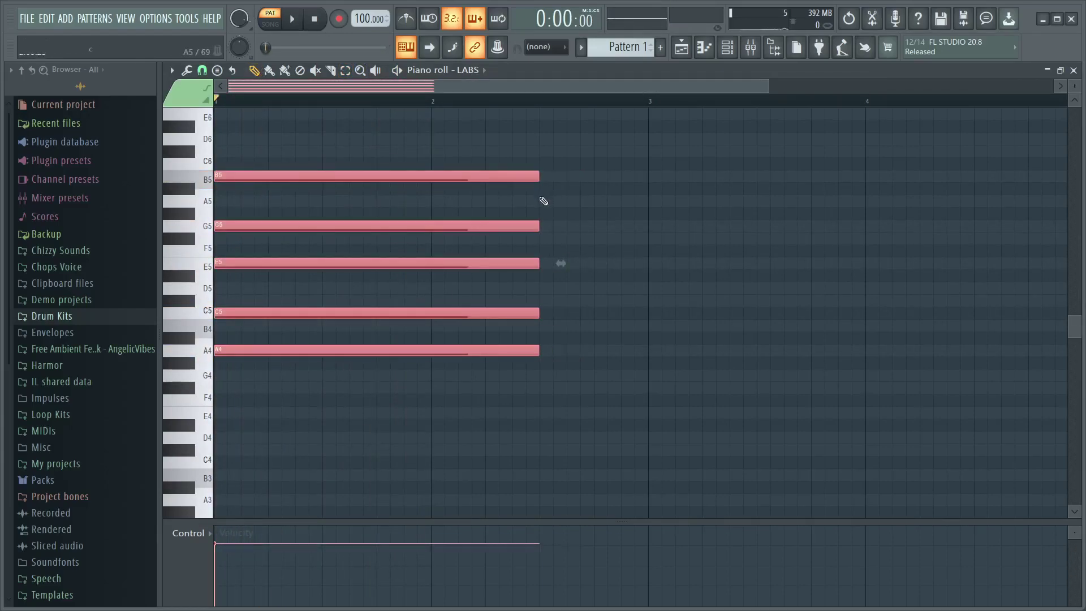
key(ctrl+d)
Add a half-bar chord of F5, C#5, A#4 and G4 directly after the first chord and play the progression
click(484, 173)
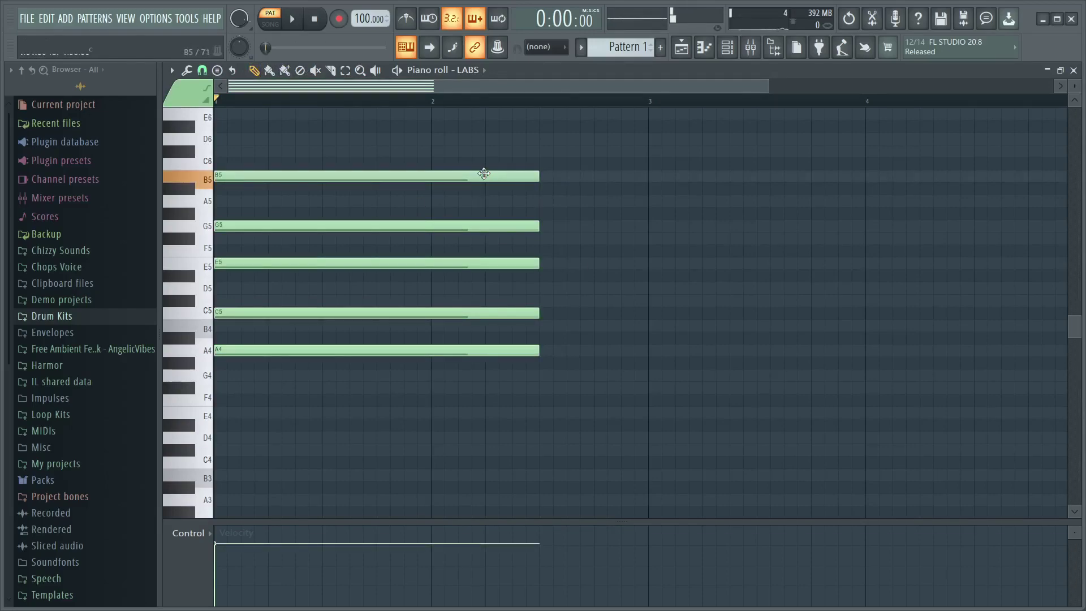
drag(551, 201, 552, 255)
drag(872, 258, 650, 256)
click(551, 288)
drag(550, 288, 552, 302)
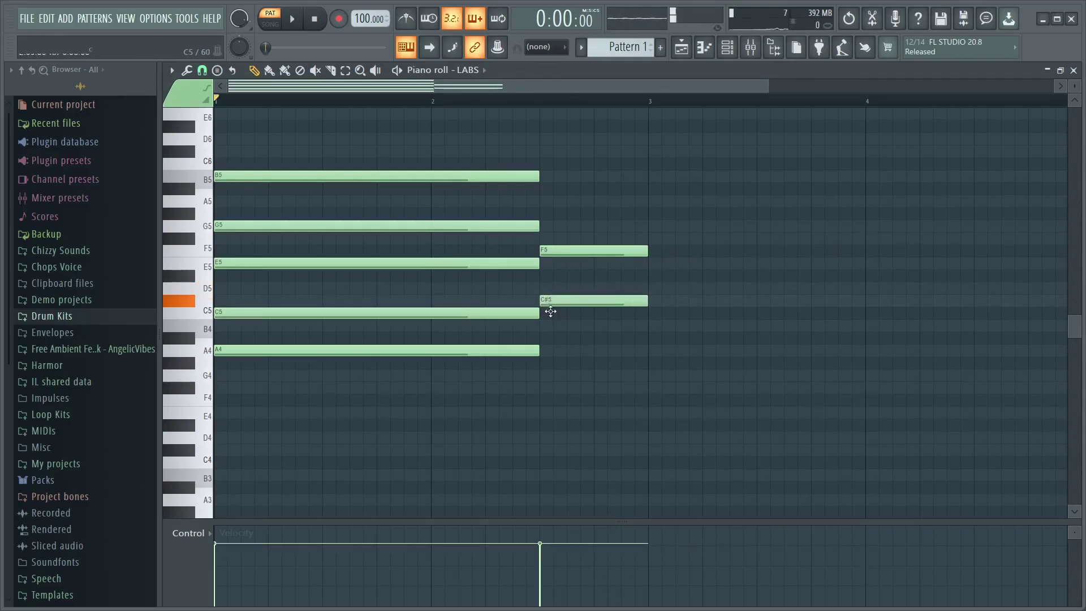
click(554, 338)
drag(550, 347, 544, 374)
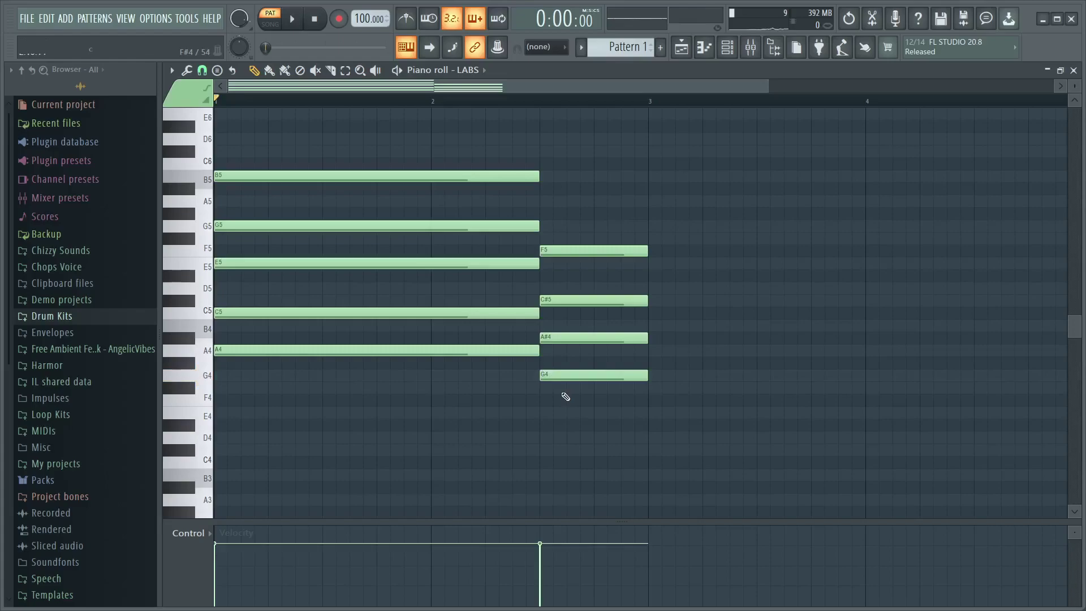
key(space)
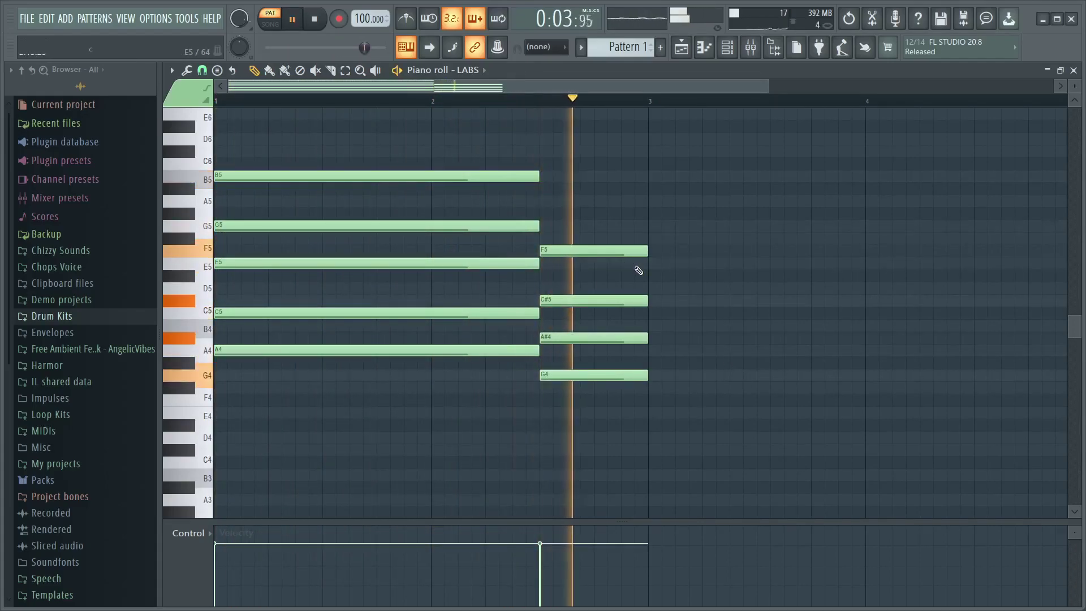
key(space)
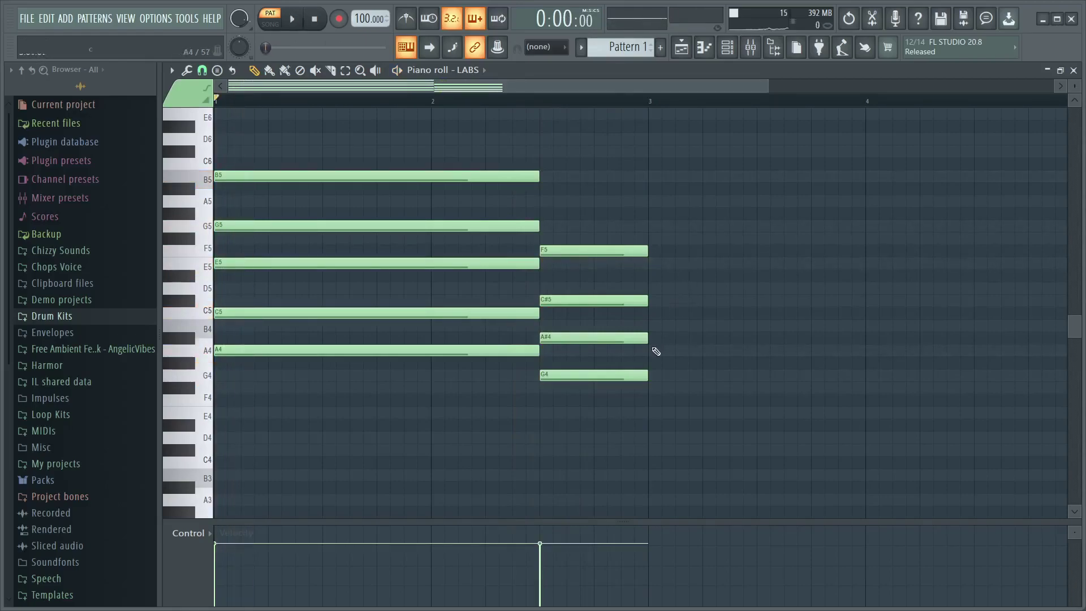
Add a one-and-a-half-bar chord of E5, C5, A4 and E4 starting at bar 3 and play from there
click(637, 254)
drag(654, 272, 683, 262)
drag(752, 262, 973, 263)
drag(655, 300, 655, 312)
click(662, 351)
drag(659, 399, 659, 412)
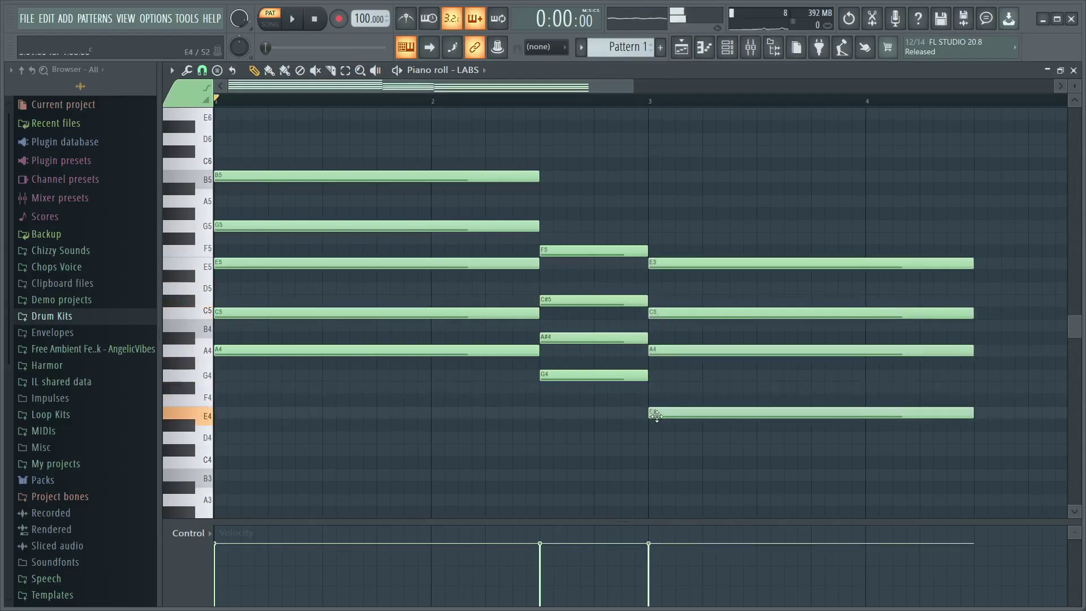
drag(539, 86, 626, 93)
click(466, 103)
key(space)
key(space)
Add a closing half-bar chord of D5, B4, G4, E4 and D4 in the second half of bar 4 and play the progression
click(793, 287)
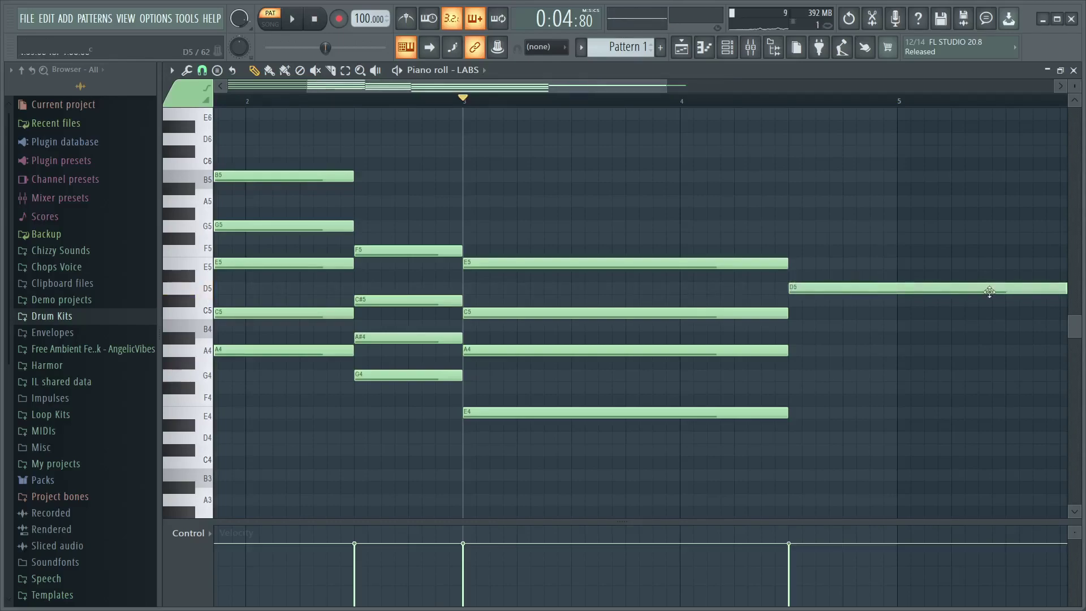
right_click(925, 289)
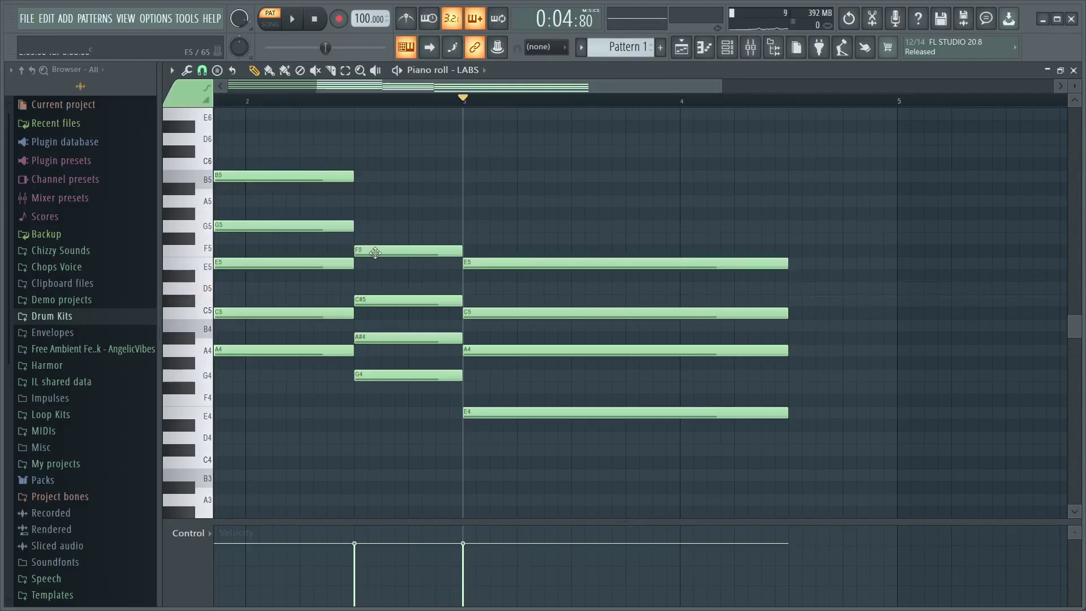
click(794, 288)
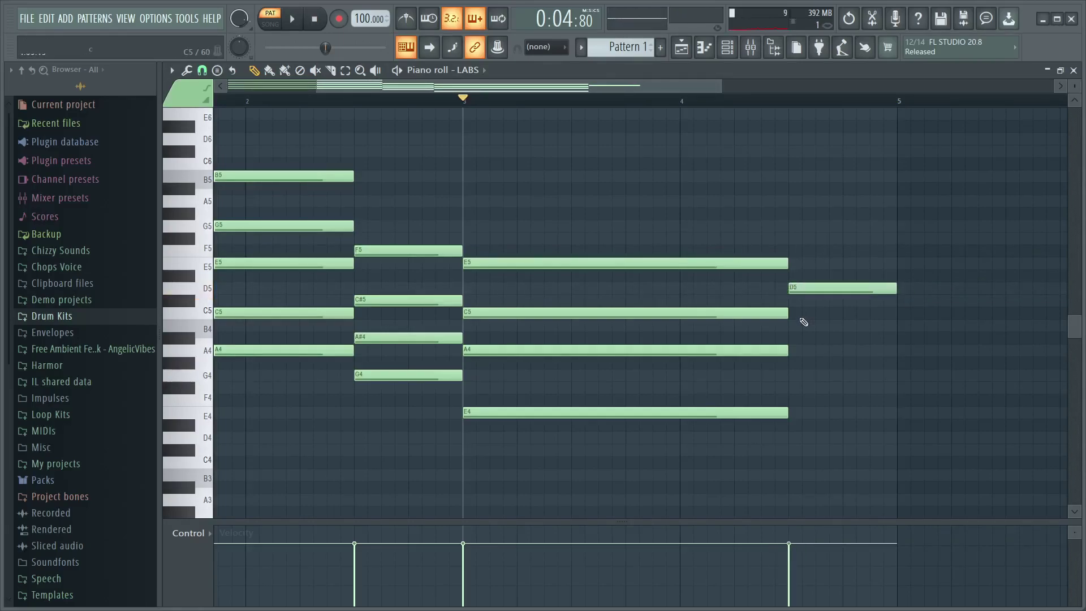
click(793, 325)
click(795, 376)
click(795, 412)
click(798, 451)
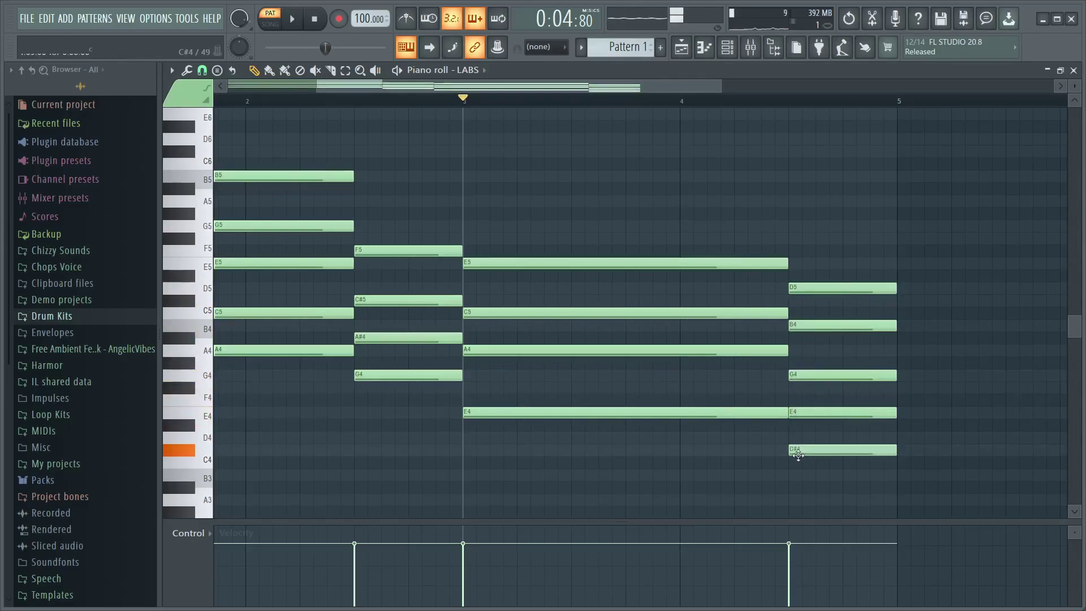
drag(798, 438, 799, 437)
key(space)
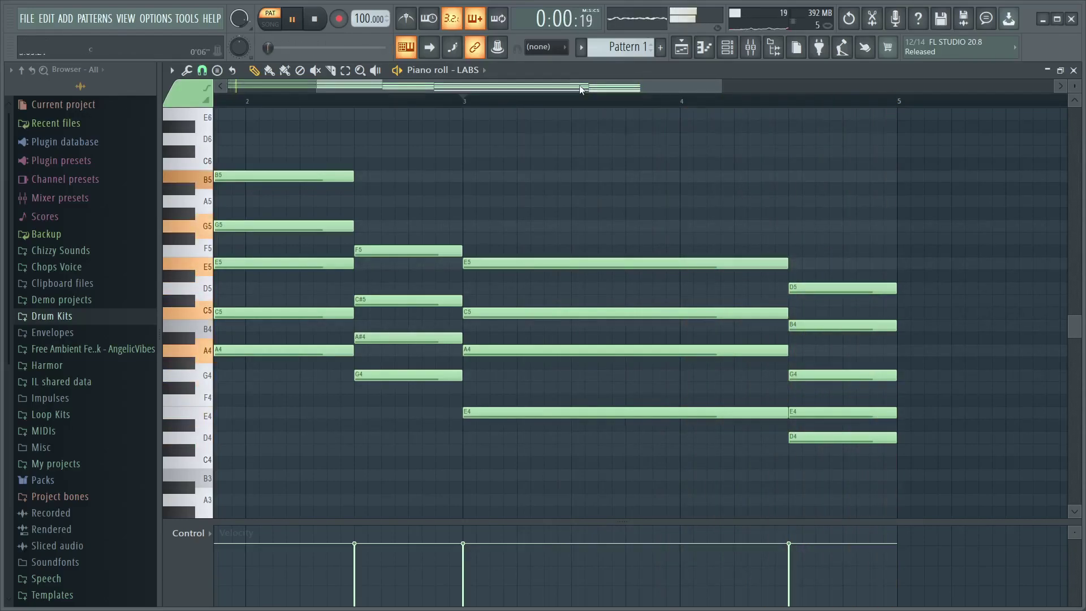
key(space)
Strum the chords' note starts with the Strum tool, turning its End option off, and play back the result
click(186, 70)
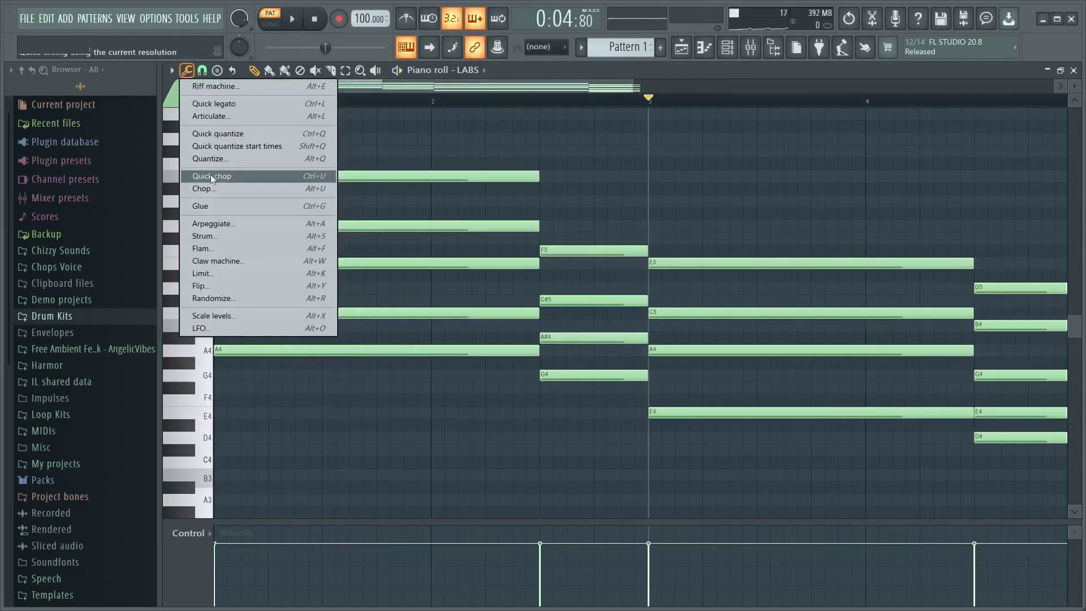
click(209, 237)
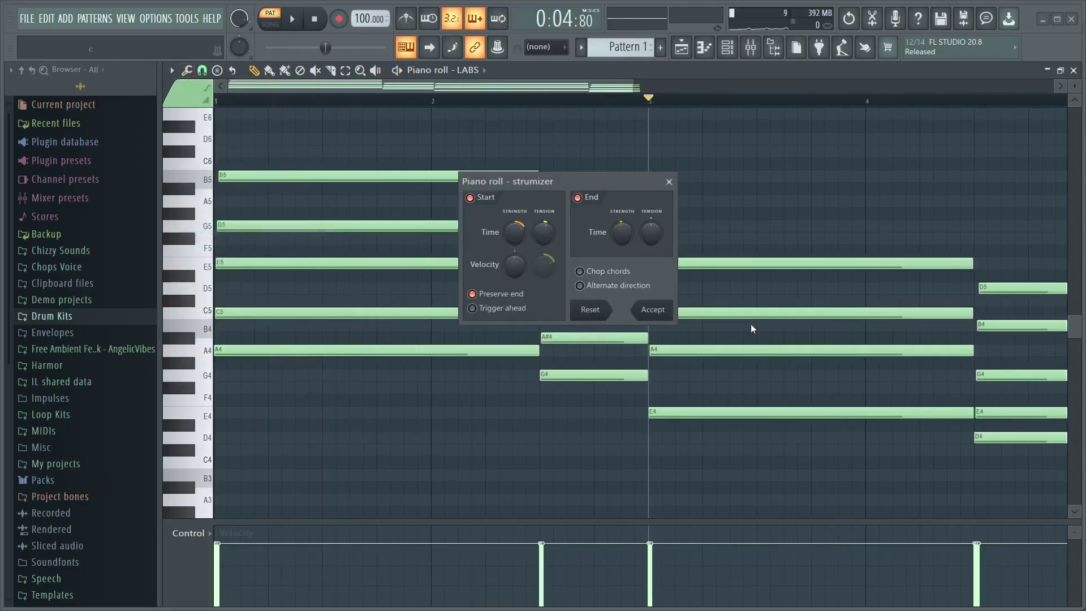
click(584, 204)
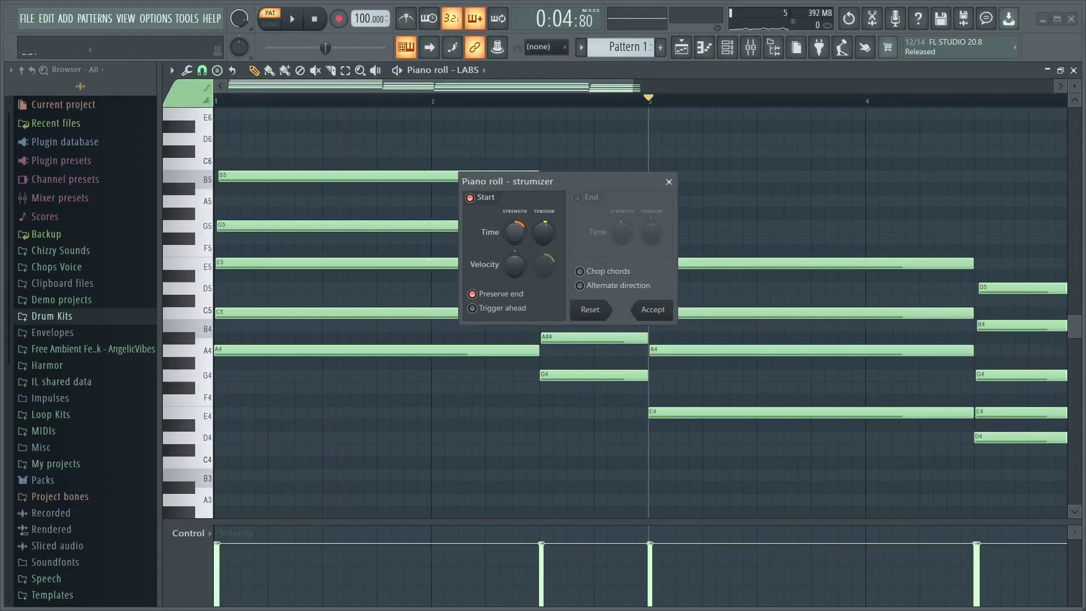
key(Return)
key(space)
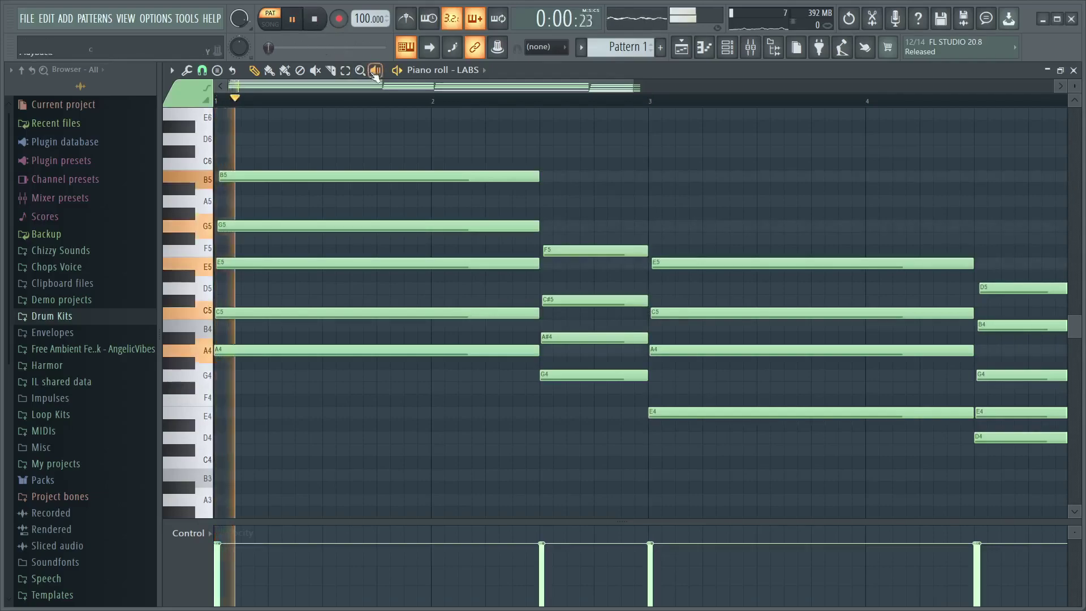
scroll(498, 101, down, 2)
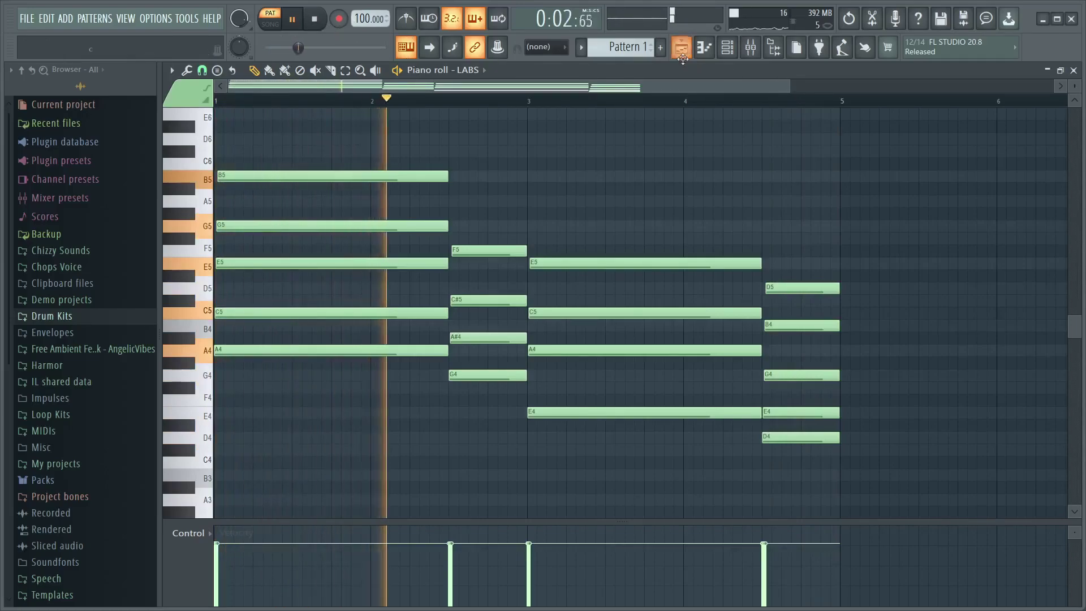
Stop playback and add an Analog Lab 4 instrument channel to the channel rack
key(F5)
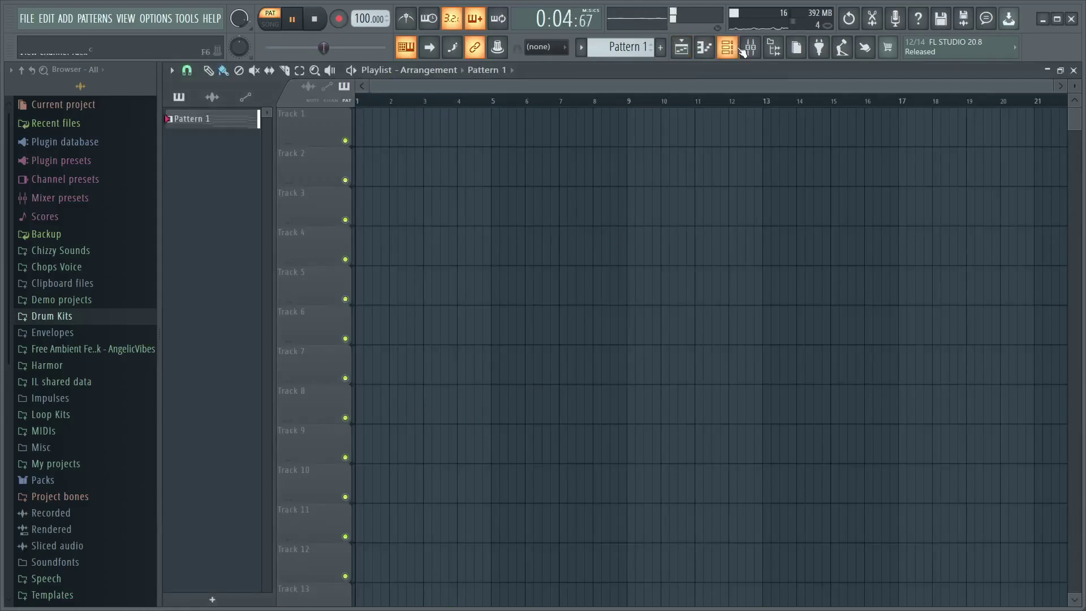
key(F6)
click(276, 298)
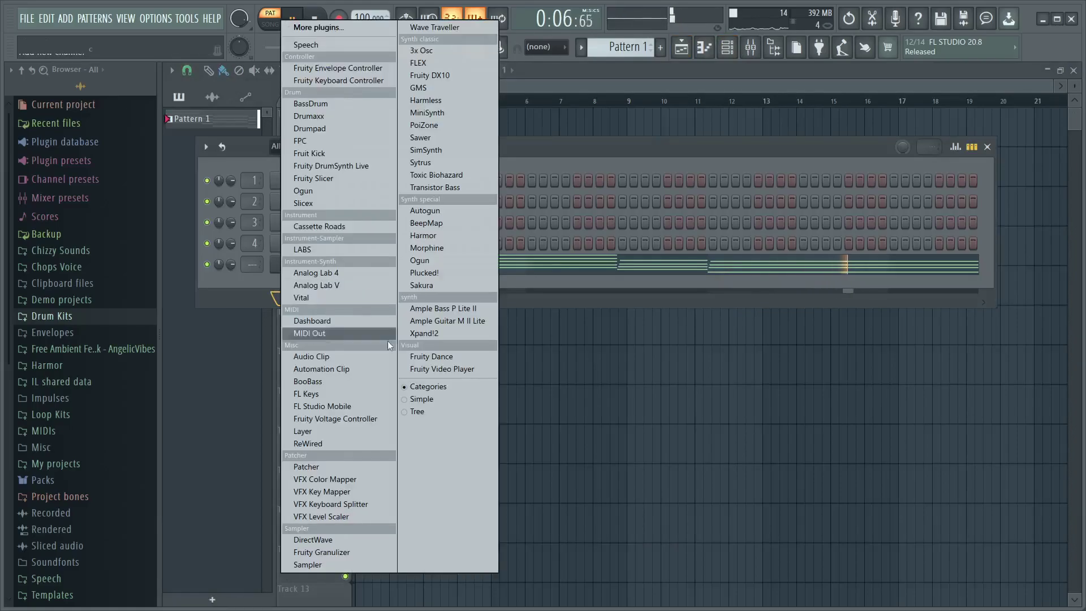
click(564, 346)
key(space)
click(299, 298)
click(366, 272)
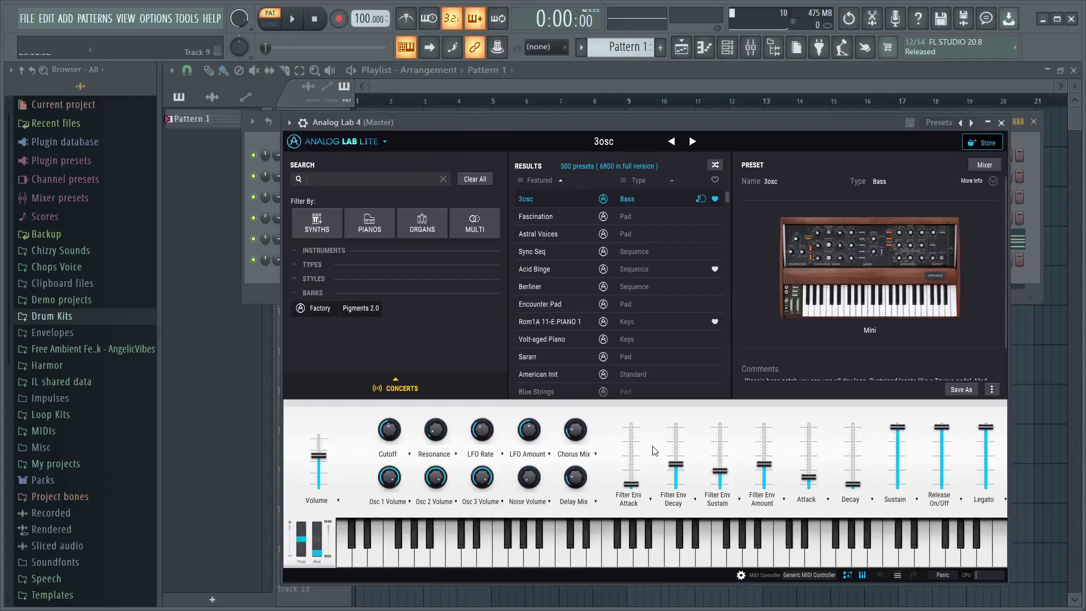
Filter the Analog Lab presets by the Keys type, load Beauty Harp, and close the plugin window
click(311, 264)
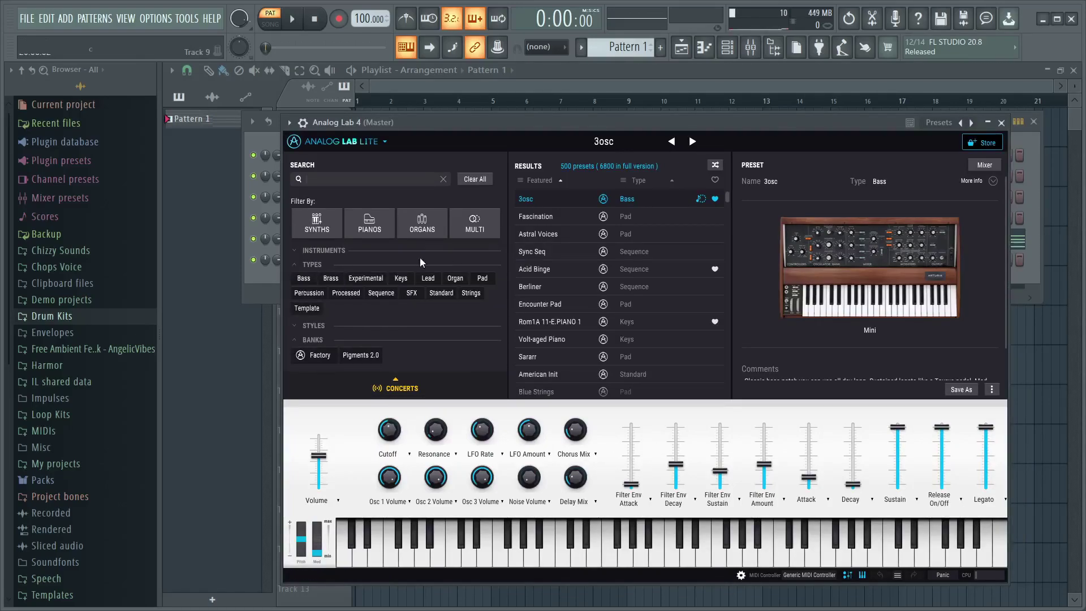
click(400, 278)
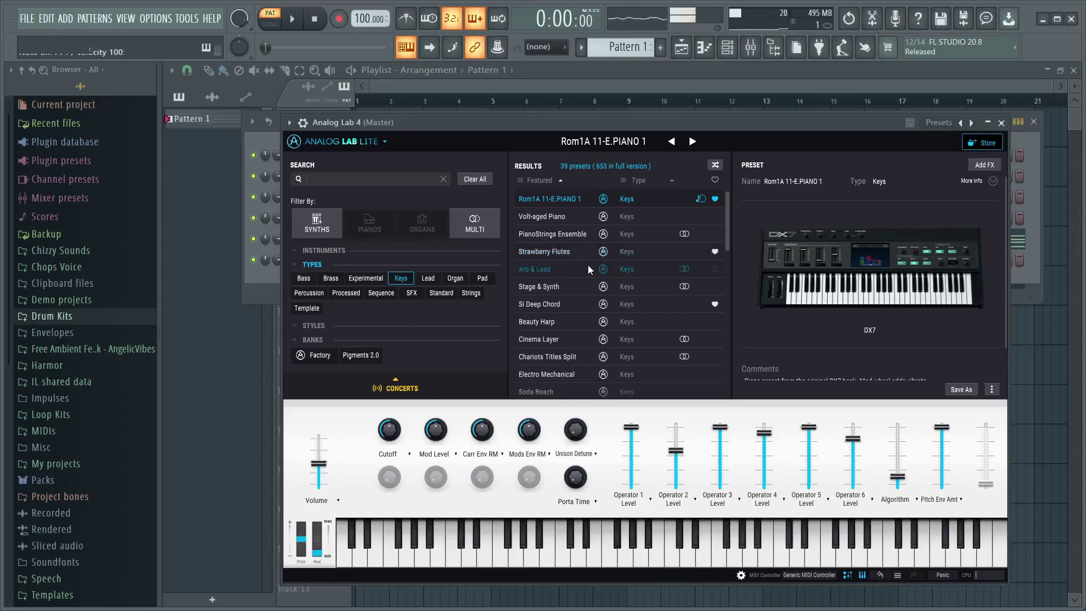
click(557, 327)
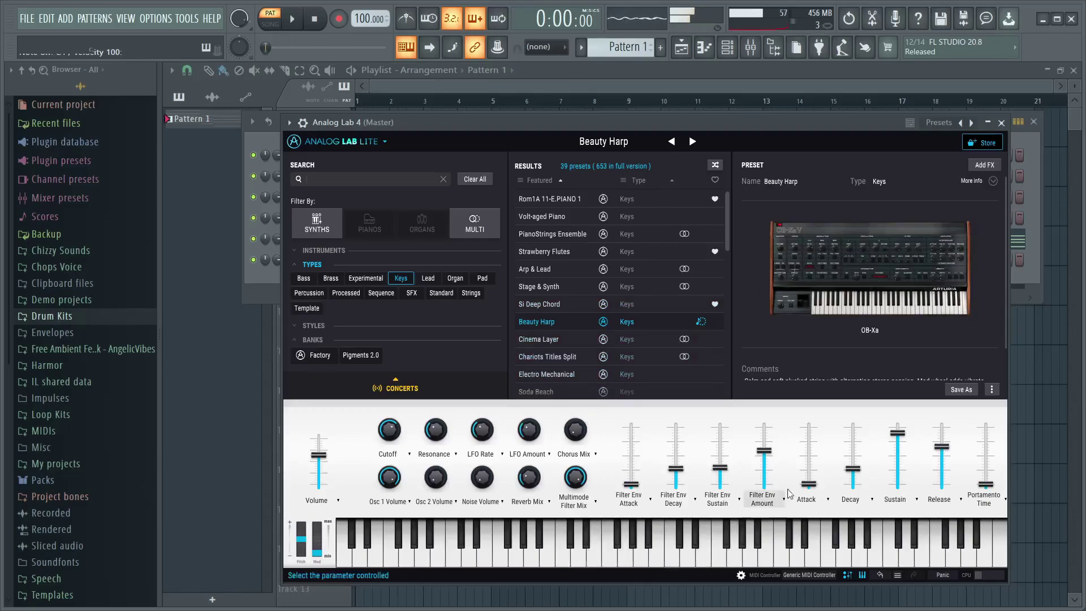
click(1005, 128)
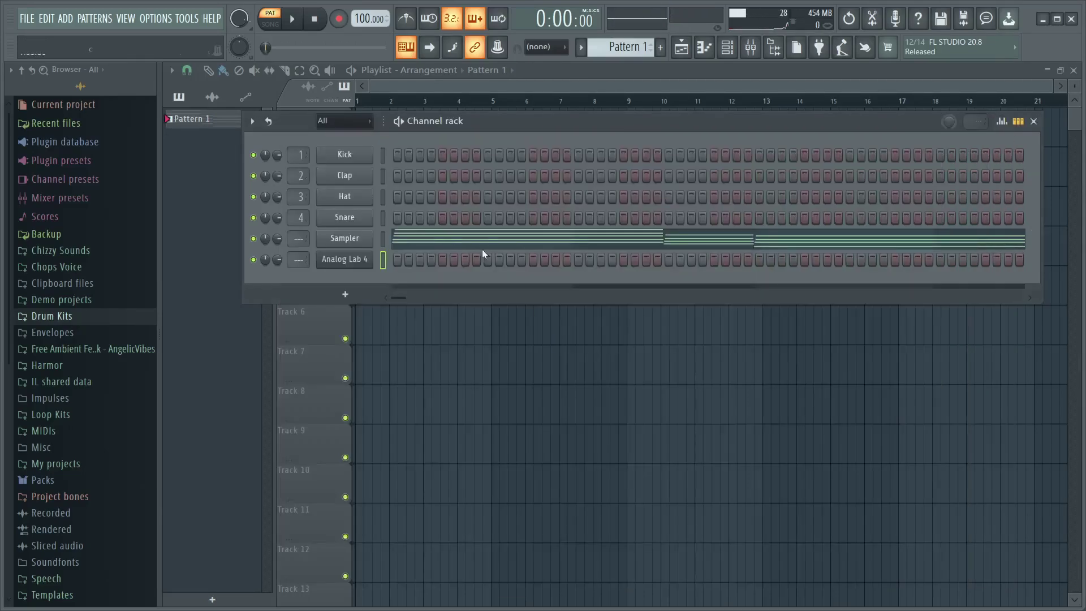
Copy the strummed LABS chords into the Analog Lab 4 channel's piano roll and listen to them
key(space)
right_click(324, 259)
click(396, 258)
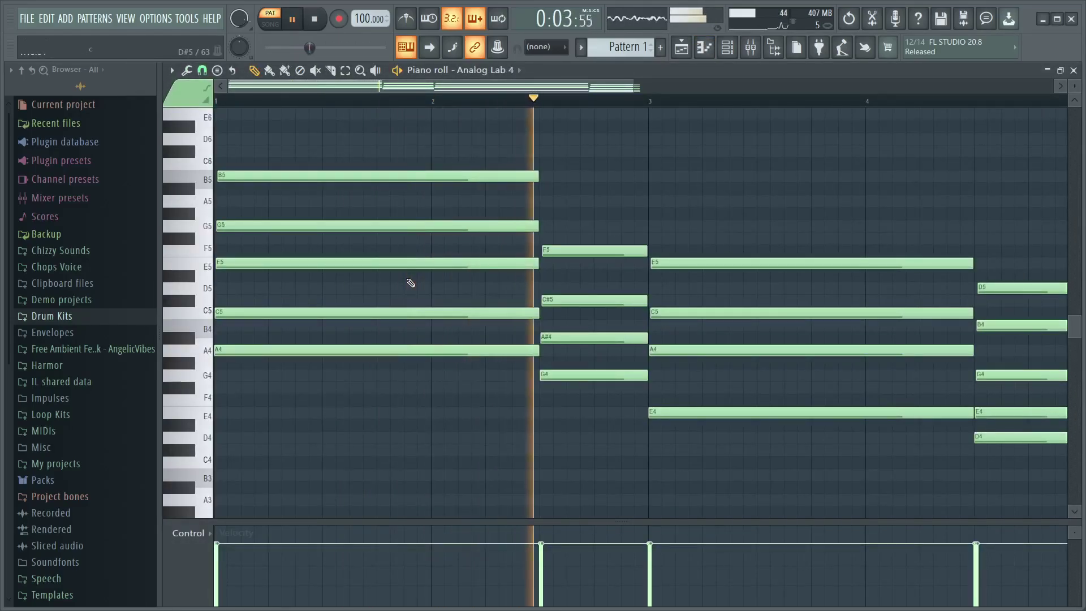
key(space)
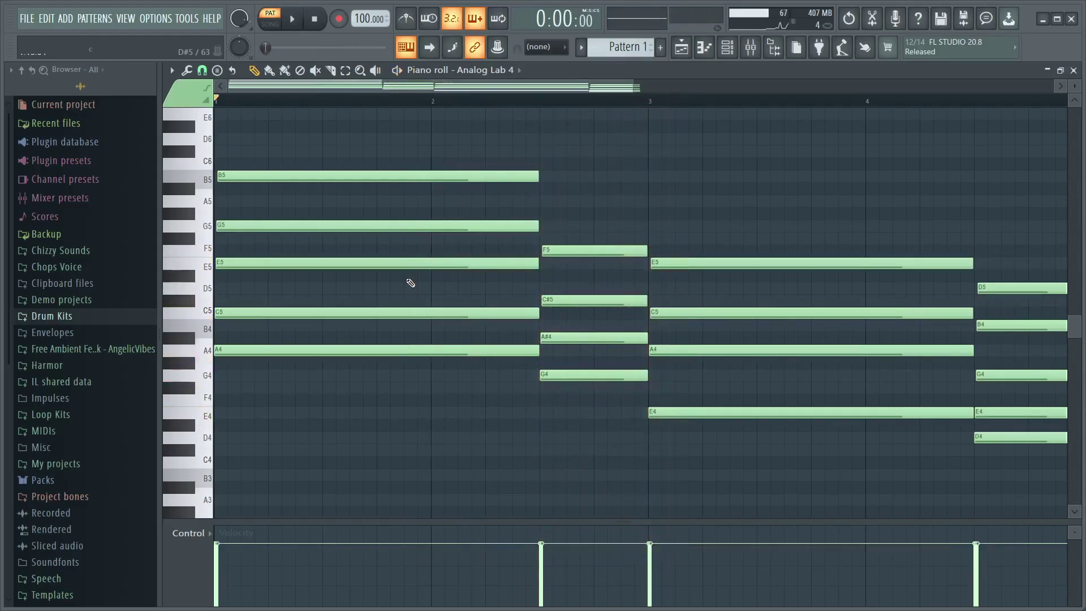
Transpose the Analog Lab 4 chords down three semitones and play them back
key(shift+Down)
key(shift+Down)
key(shift+Down)
key(space)
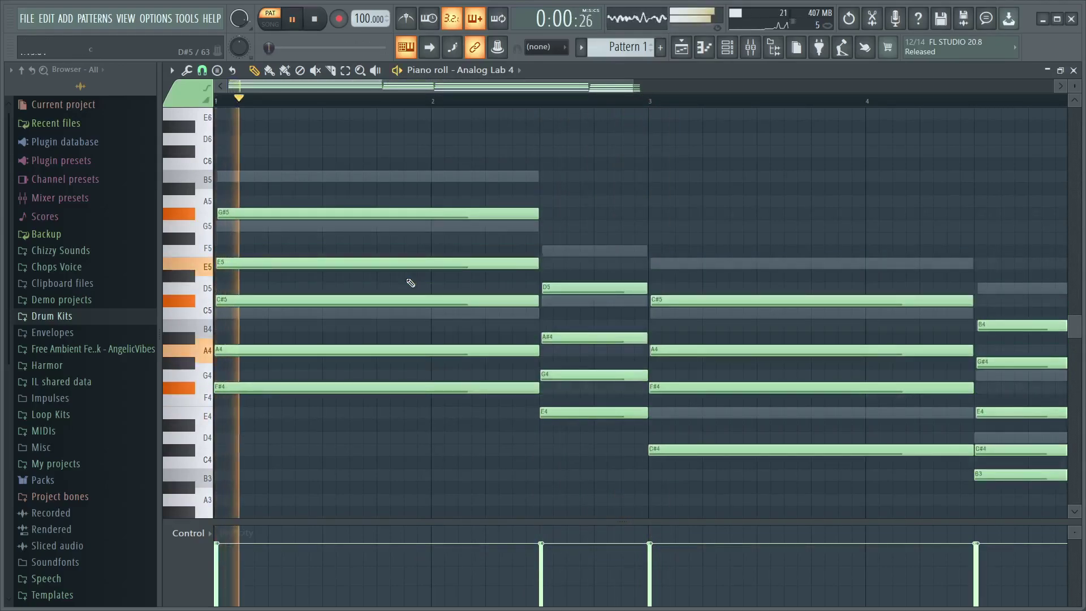
Transpose the Sampler channel's chords by -3 semitones from the channel rack
key(F6)
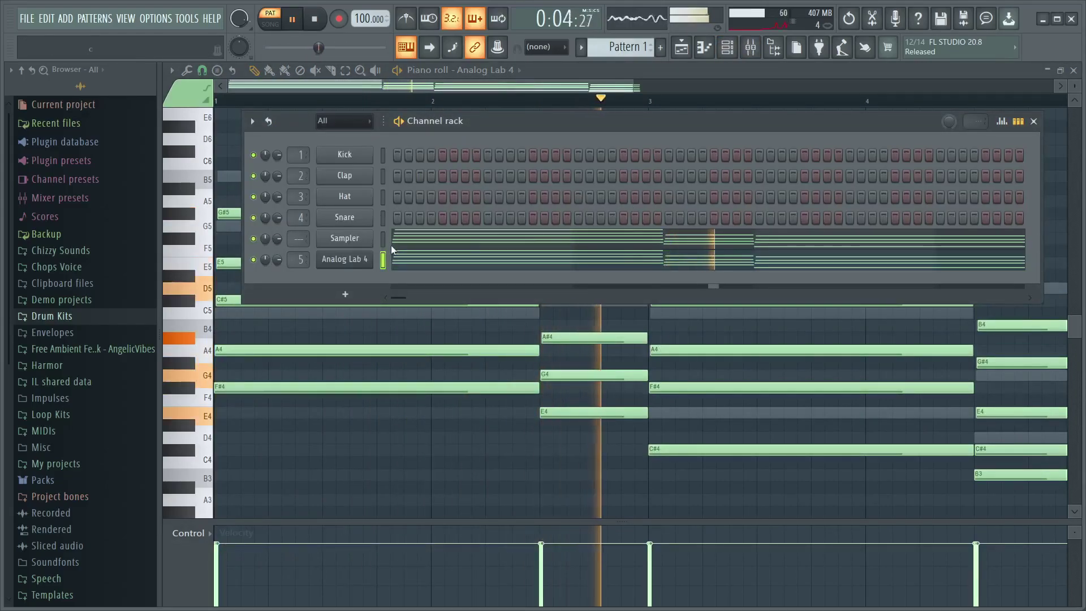
click(253, 121)
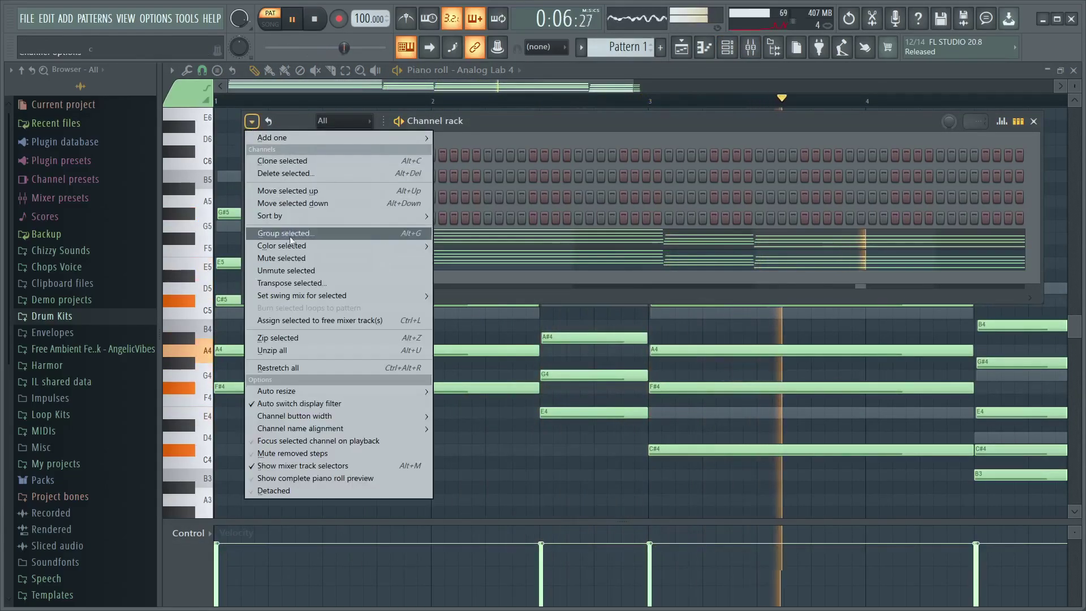
click(294, 281)
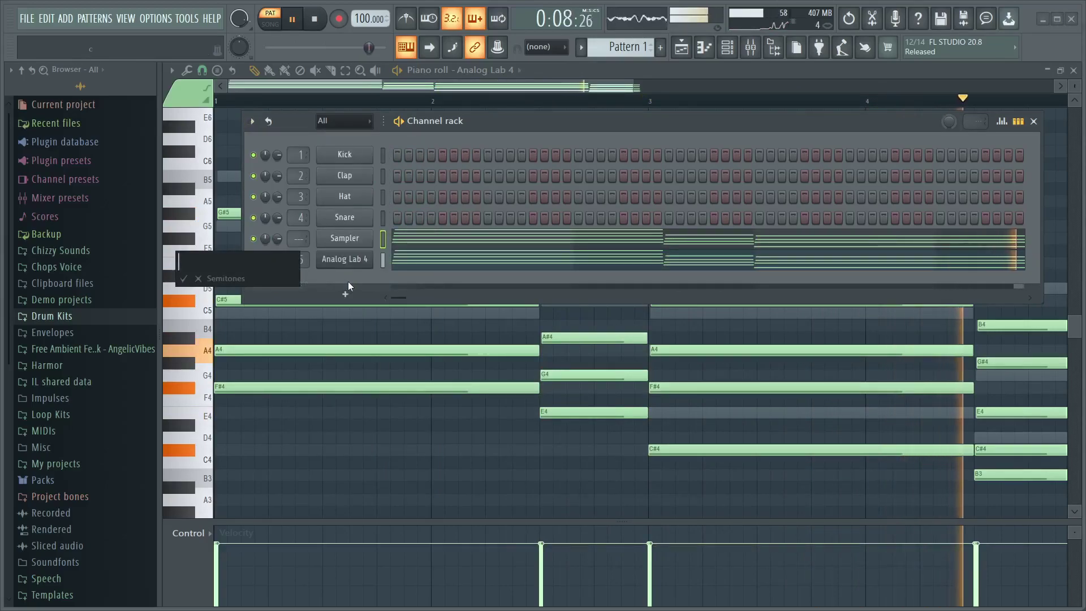
text(-3)
key(Return)
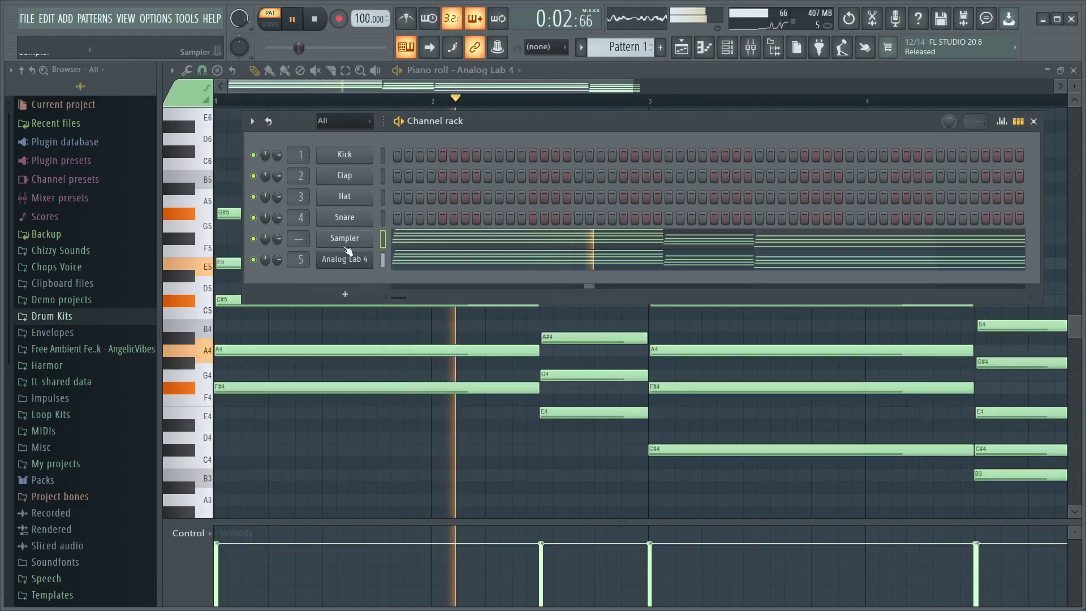
Load Fruity Reeverb 2 into the first effect slot of mixer Insert 5, the Analog Lab 4 track
right_click(341, 261)
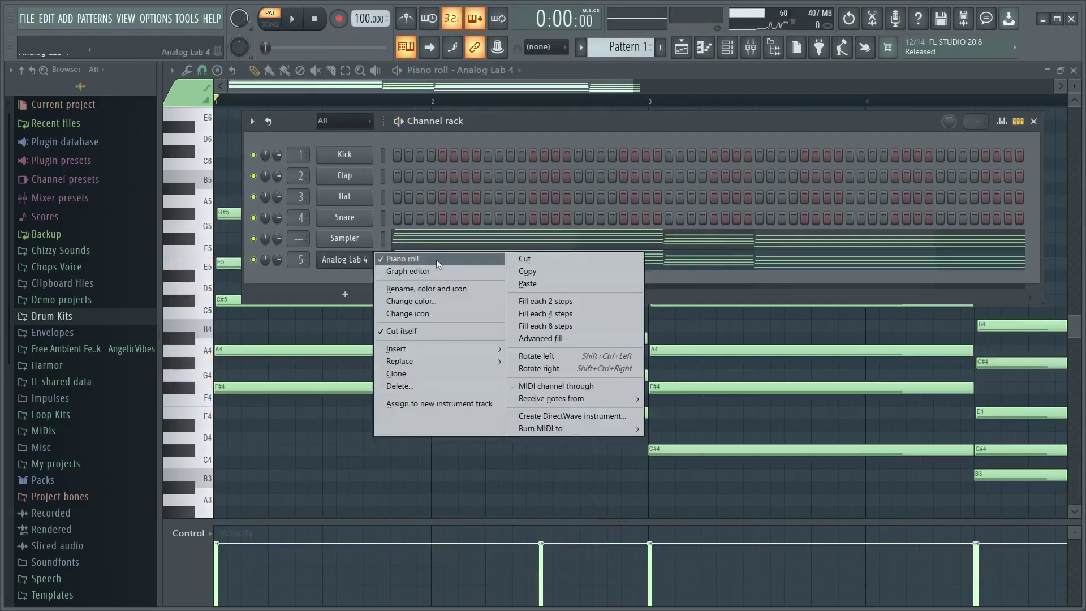
click(357, 265)
click(758, 50)
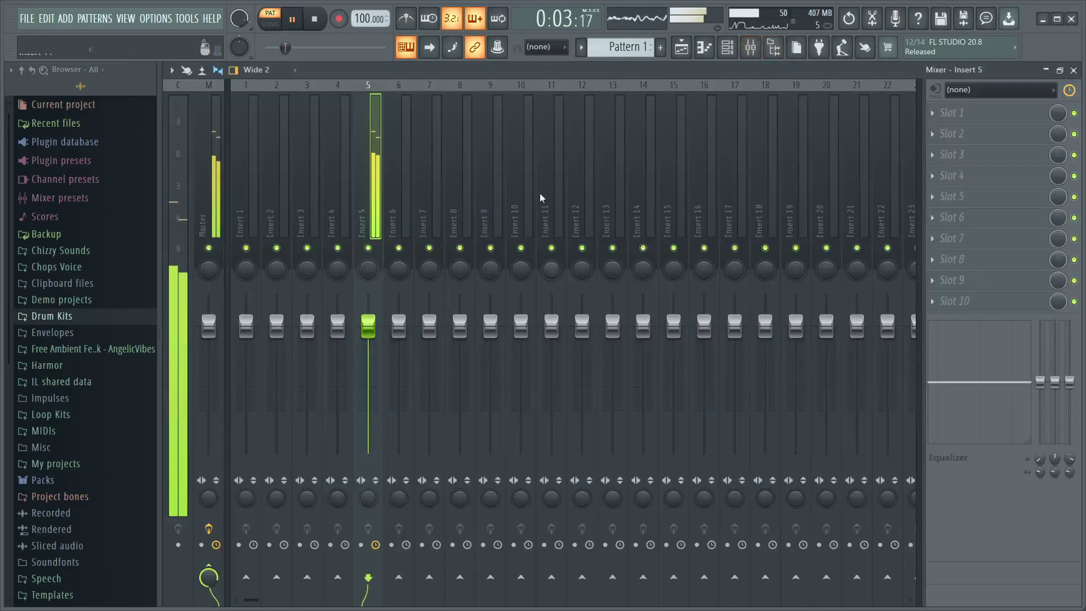
click(952, 112)
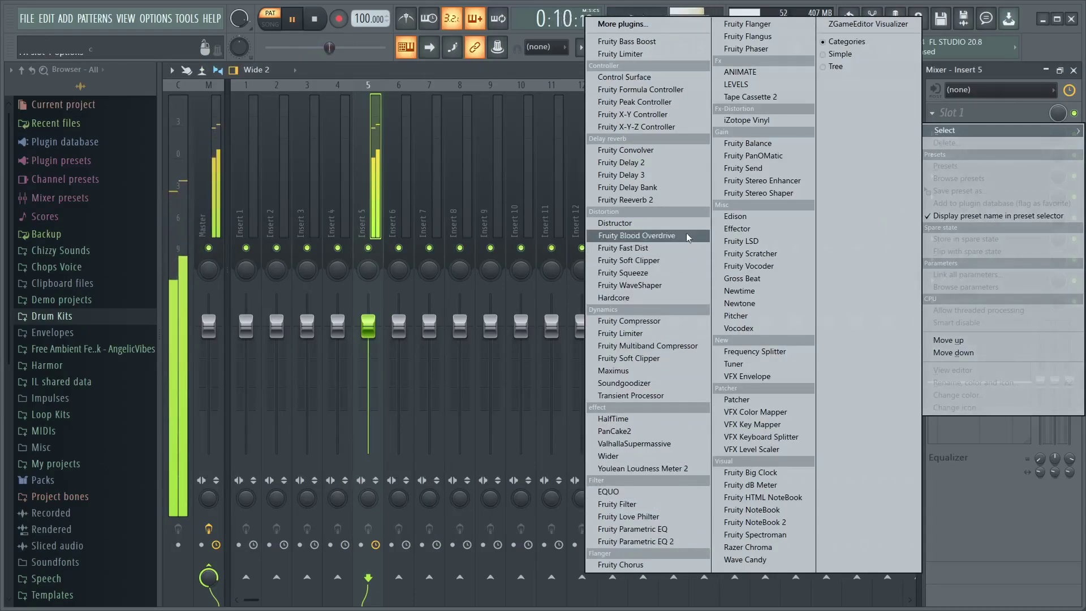
click(650, 199)
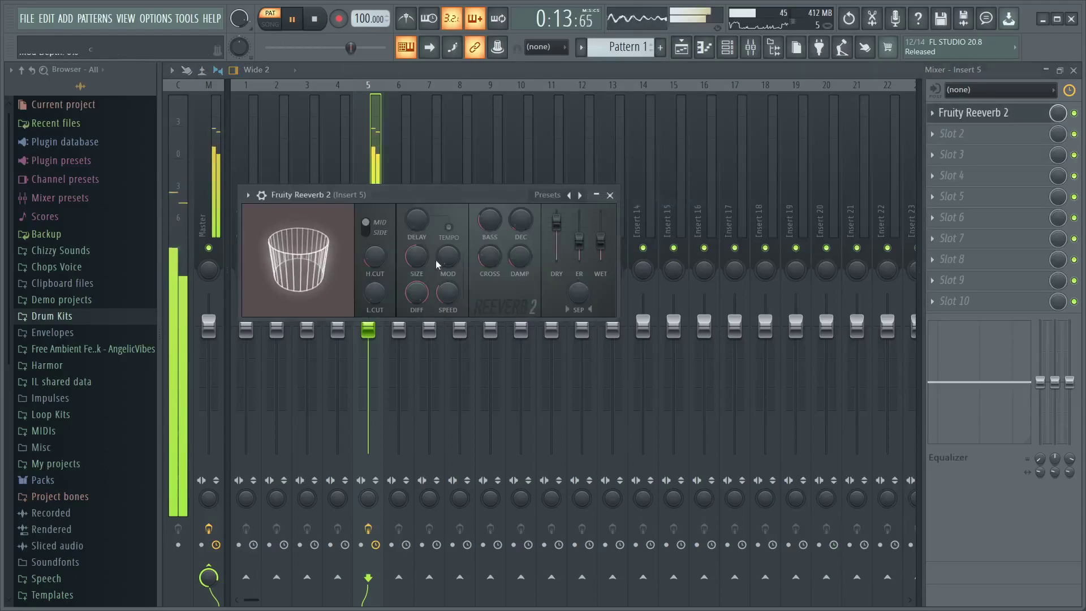
Raise the reverb's decay, delay, low cut and wet level, audition the chords, and close the plugin window
key(space)
drag(519, 220, 519, 212)
drag(417, 219, 417, 209)
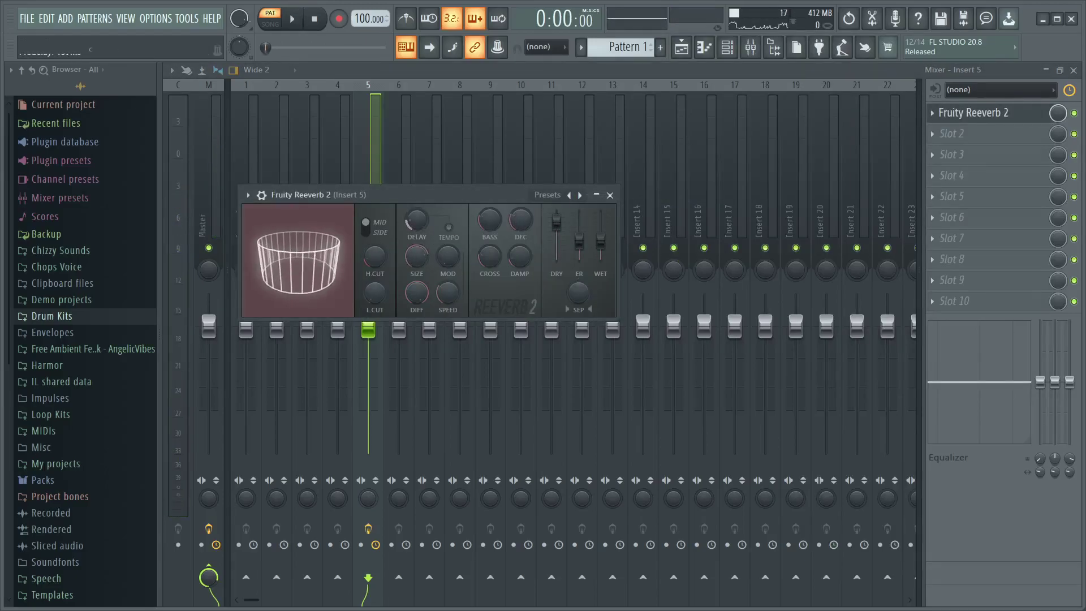
drag(375, 293, 374, 280)
key(space)
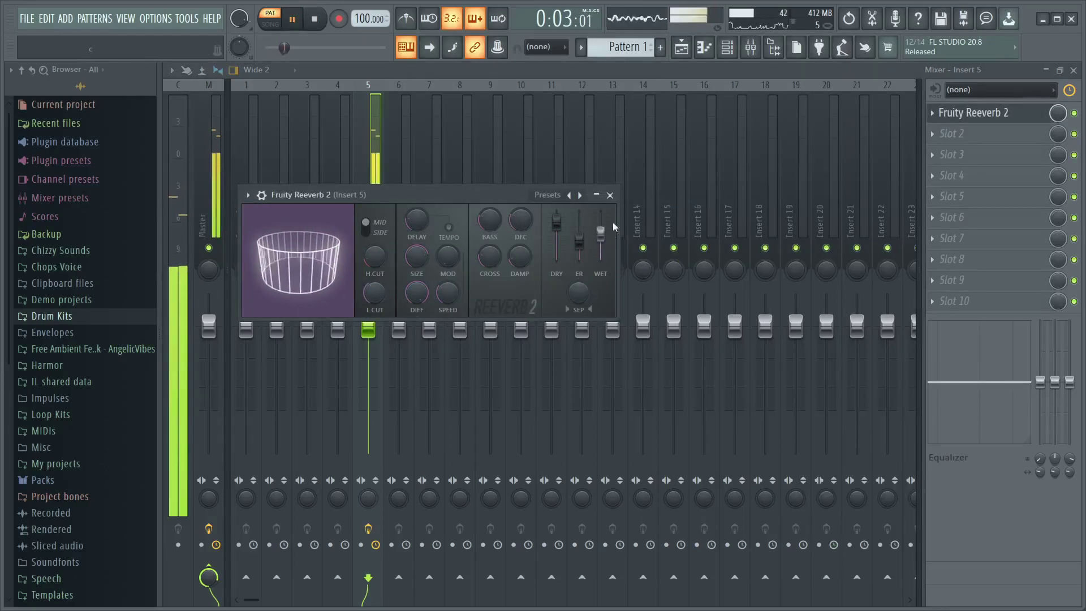
click(974, 112)
Add Fruity parametric EQ 2 in slot 2, roll off the highs with band 7 and dip band 4 while listening
click(952, 133)
click(648, 542)
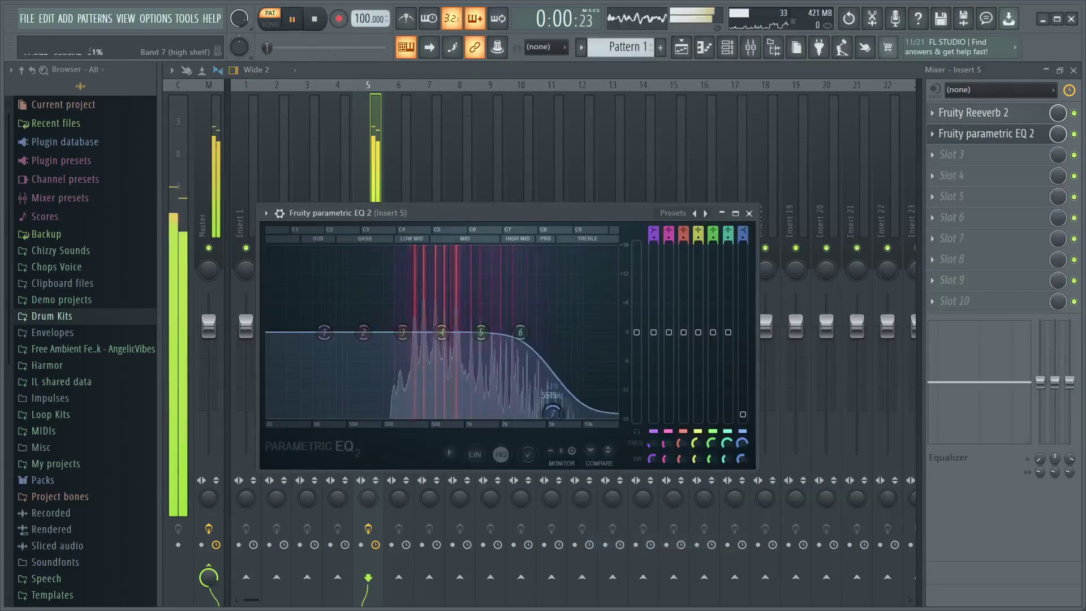
key(space)
key(space)
drag(442, 332, 428, 366)
key(space)
click(749, 213)
Add Fruity Flangus in slot 3 of Insert 5, audition it on the chords, and close its window
click(952, 155)
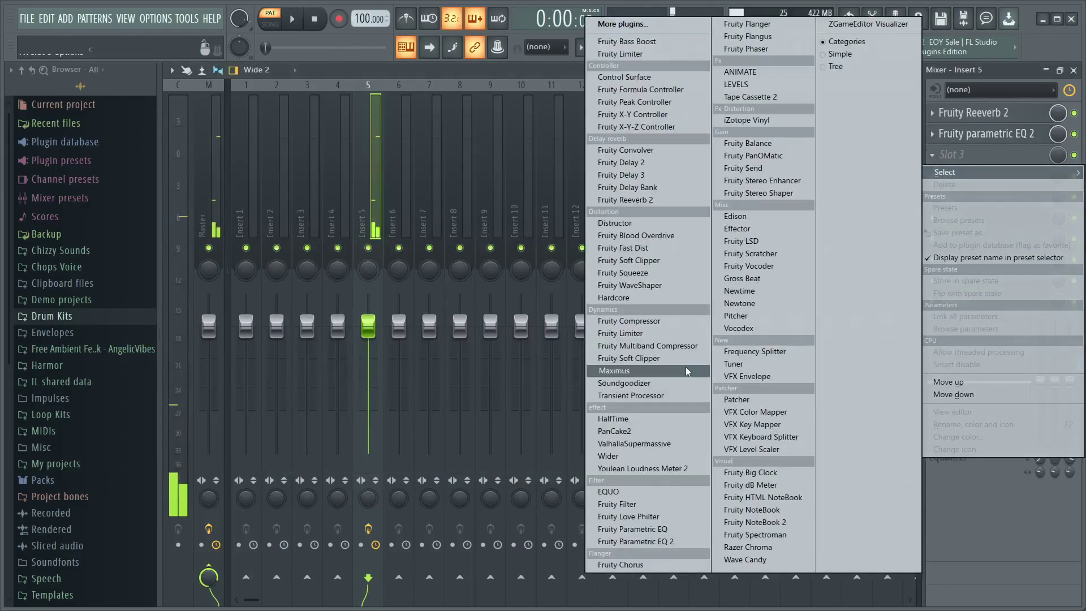
click(775, 40)
key(space)
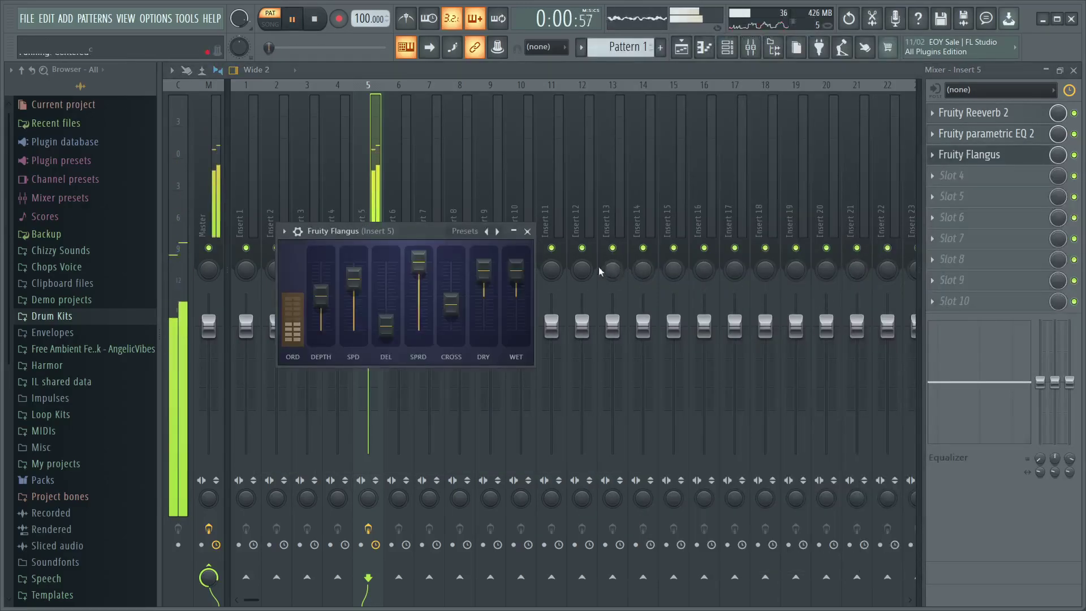
click(528, 231)
key(space)
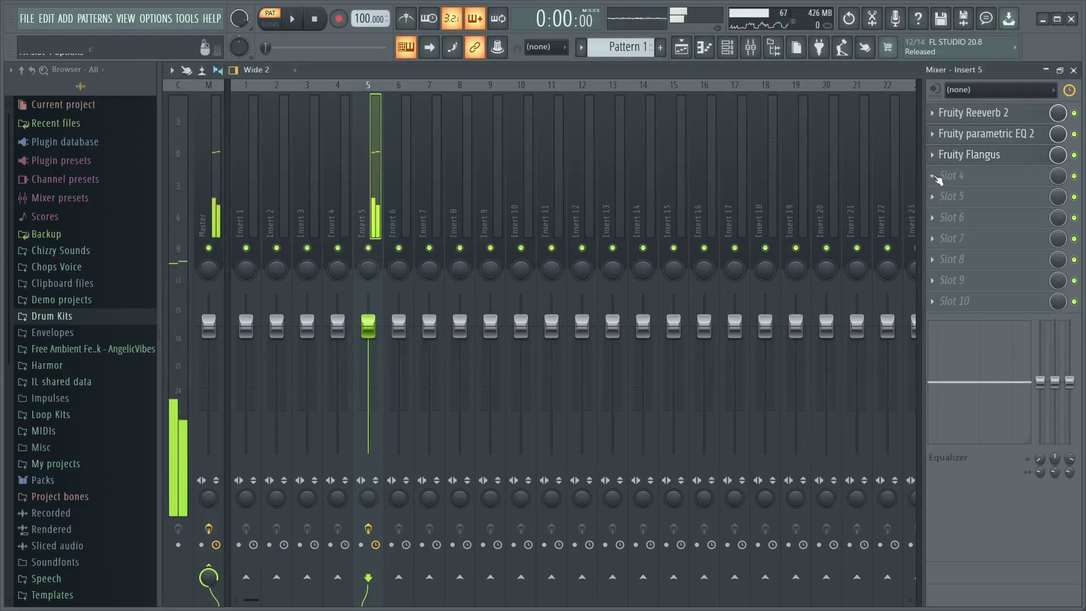
Add Fruity Love Philter in slot 4 of Insert 5, start playback to hear it, and close its window
click(952, 175)
click(657, 519)
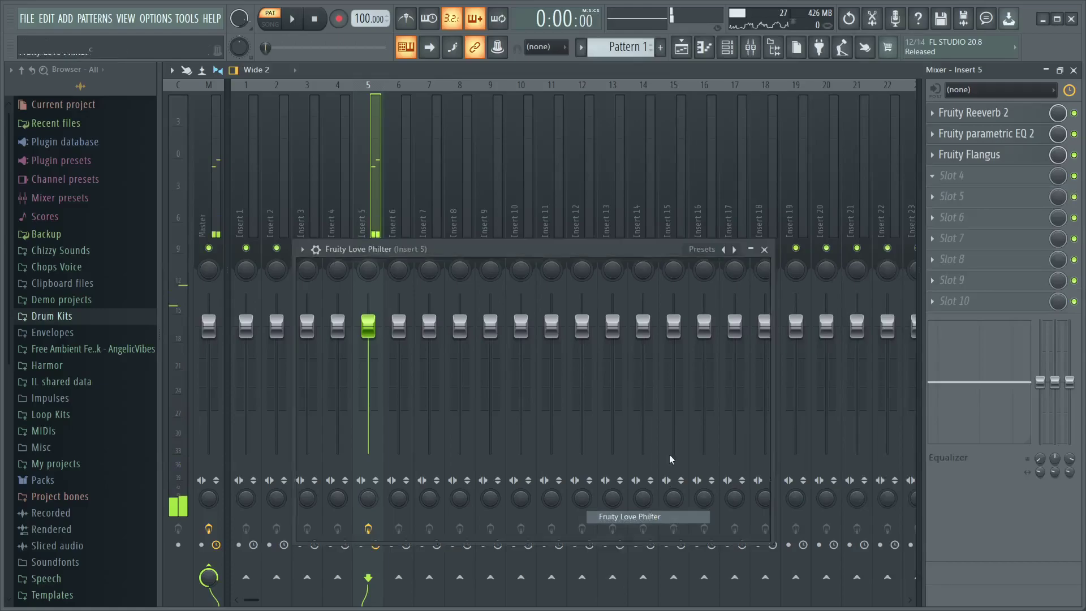
key(space)
click(764, 250)
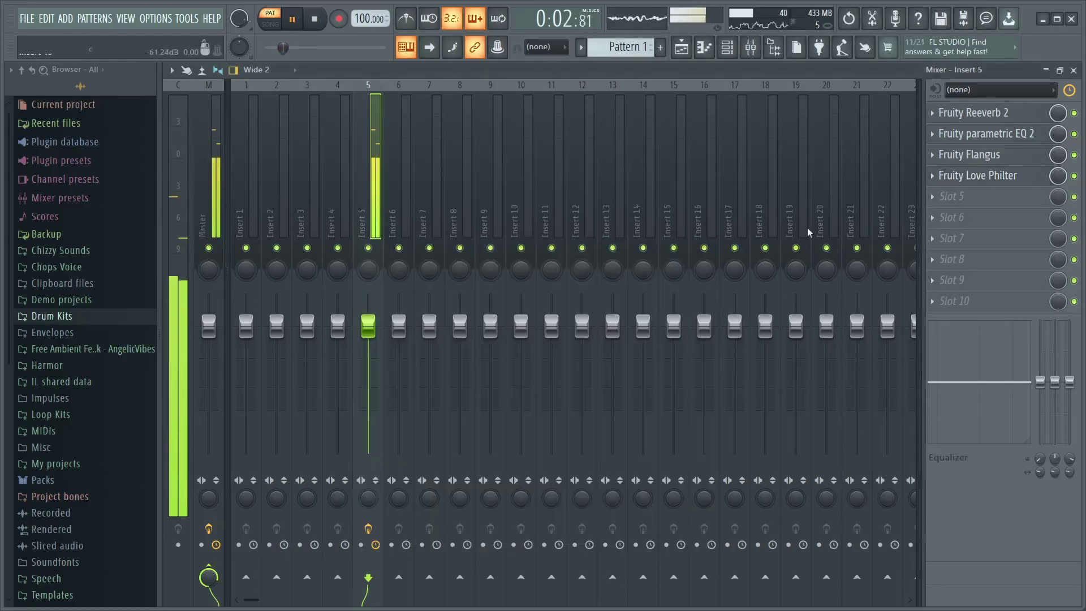
Reopen Fruity parametric EQ 2 and, during playback, tune band 4 to about 627 Hz and strongly boost band 3
click(958, 135)
click(749, 214)
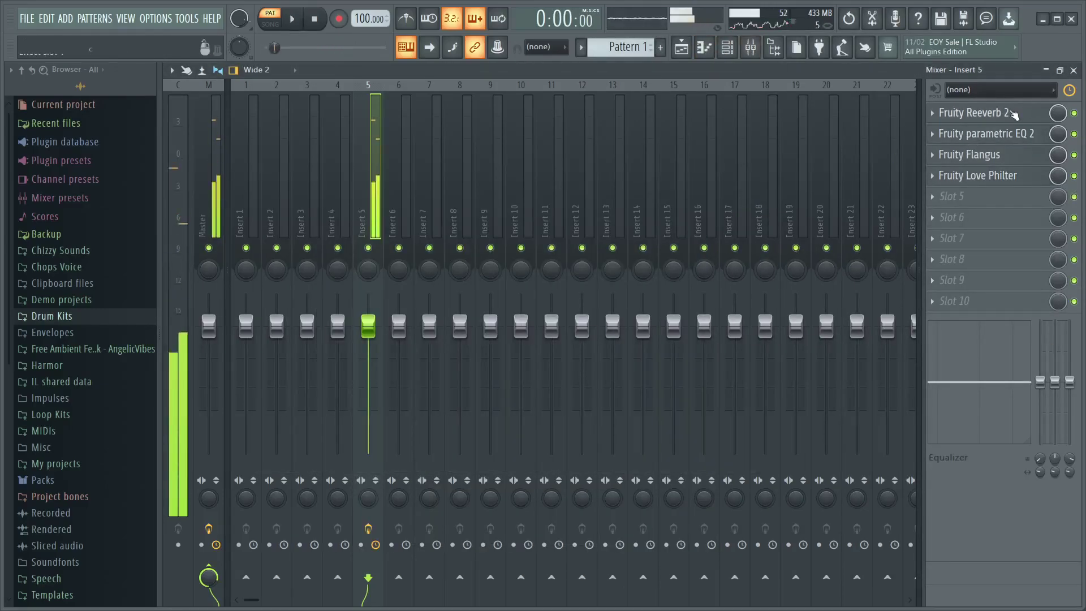
click(1016, 115)
click(1013, 134)
key(space)
drag(699, 444, 698, 437)
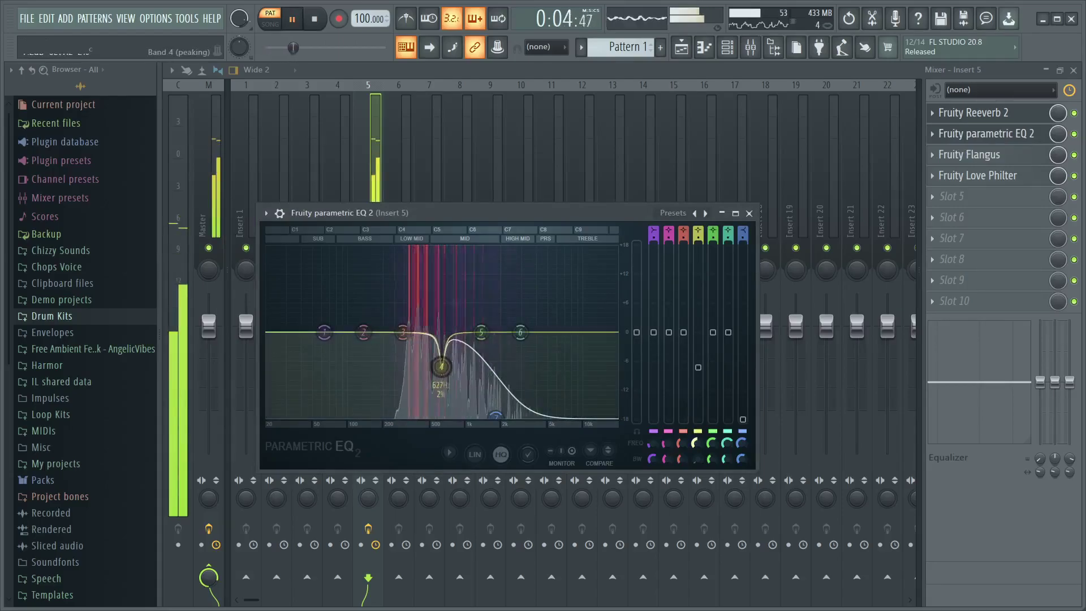
drag(683, 332, 687, 265)
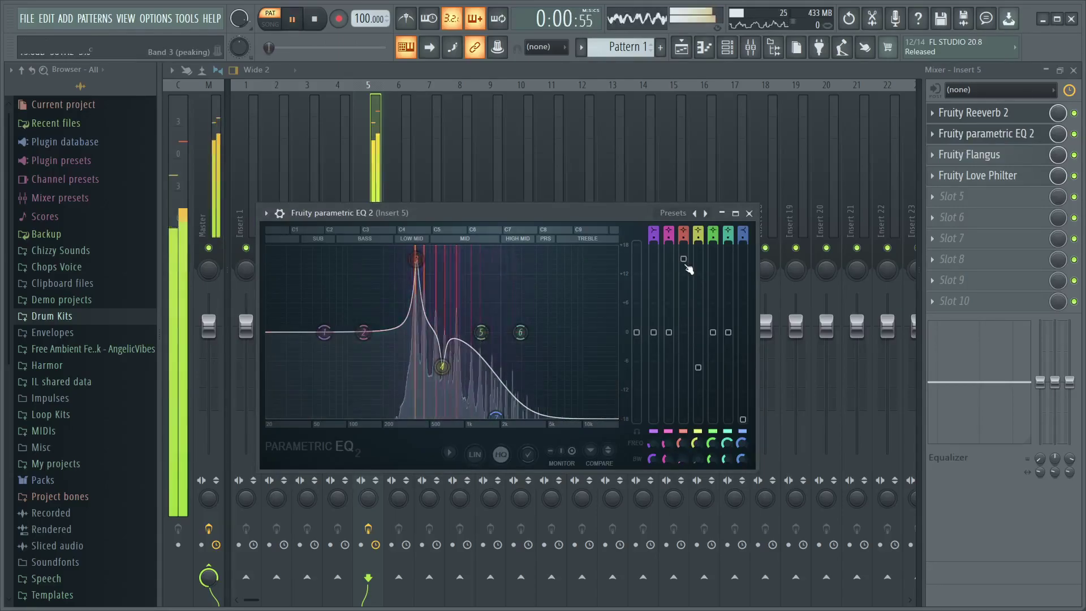
click(750, 213)
key(space)
Open Fruity Love Philter, check its settings while the chords play, and close it
click(978, 176)
key(space)
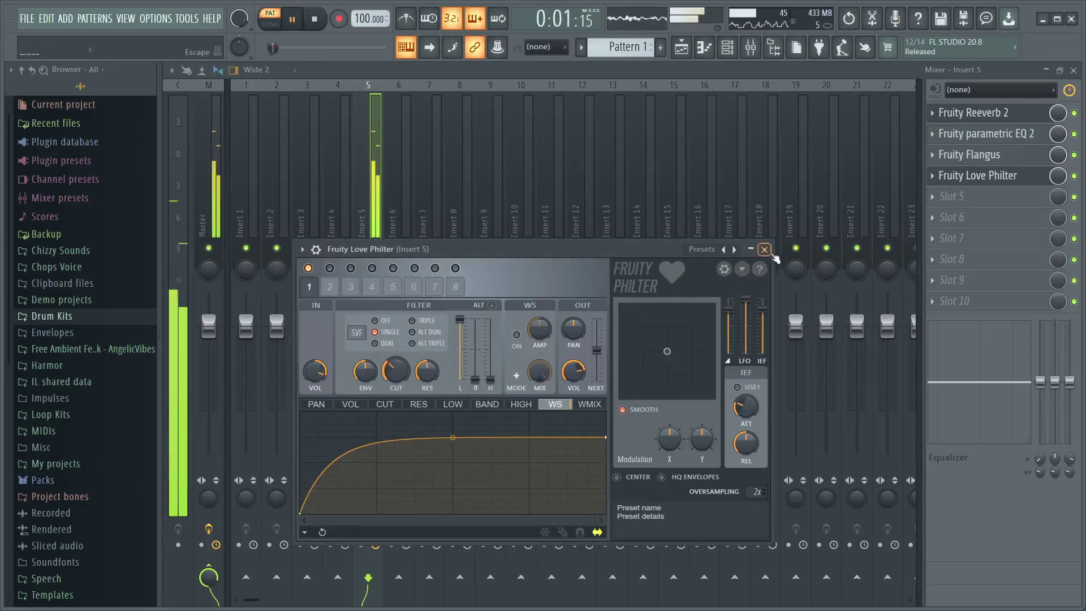
click(765, 250)
key(space)
Replace the Analog Lab 4 channel with a new Xpand!2 instrument channel in the channel rack
key(F9)
click(610, 197)
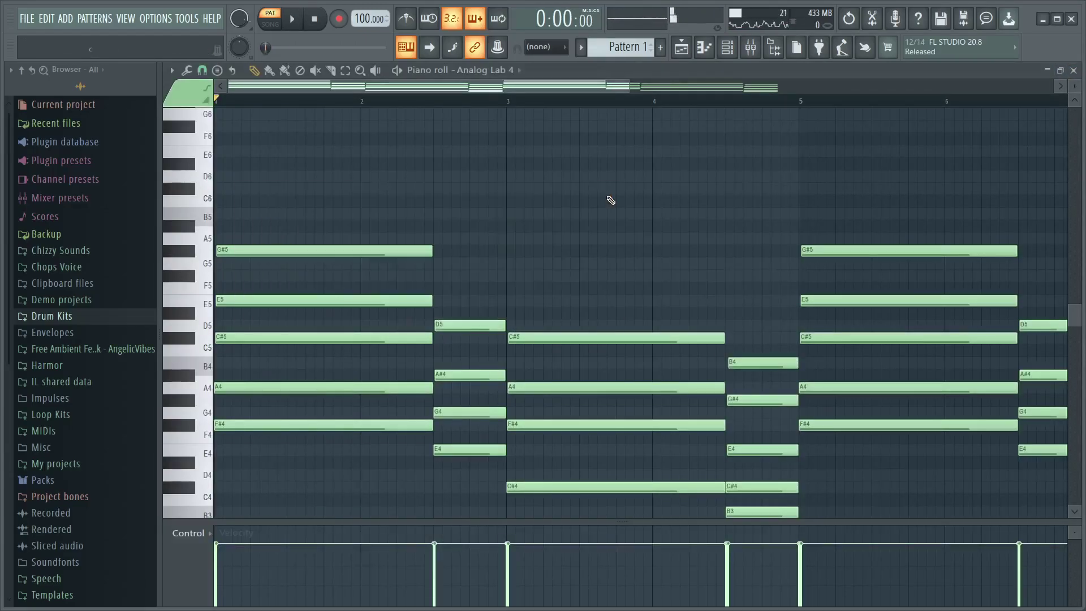
click(736, 52)
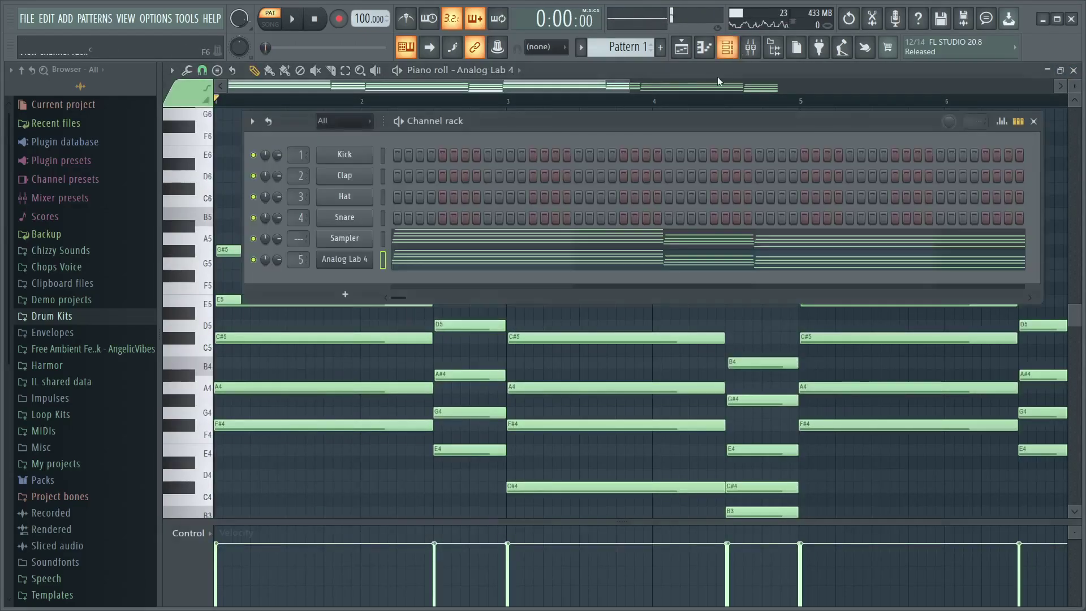
click(681, 50)
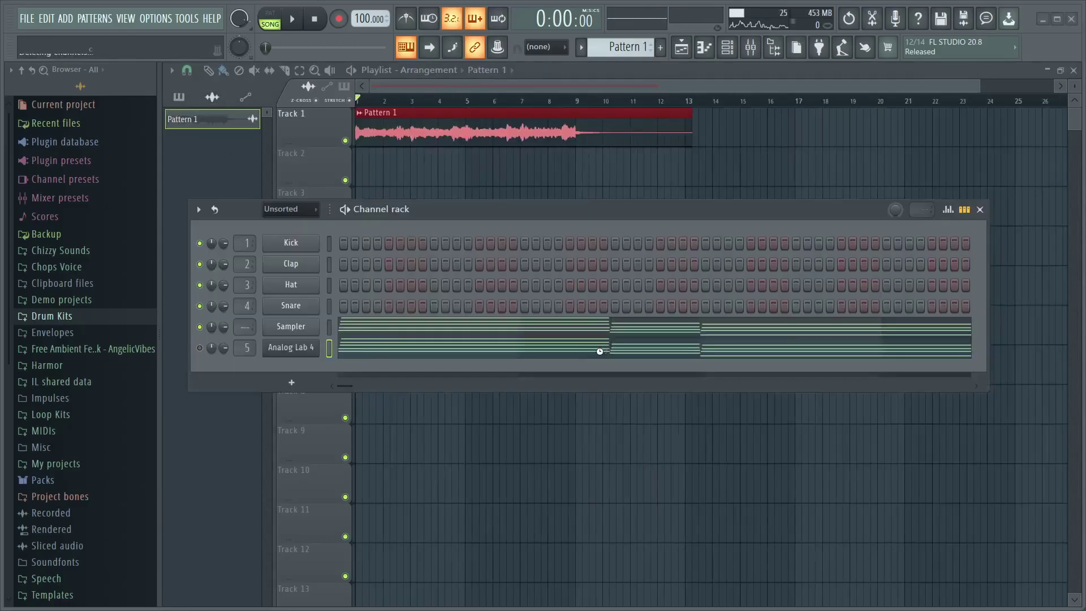
click(267, 360)
click(418, 334)
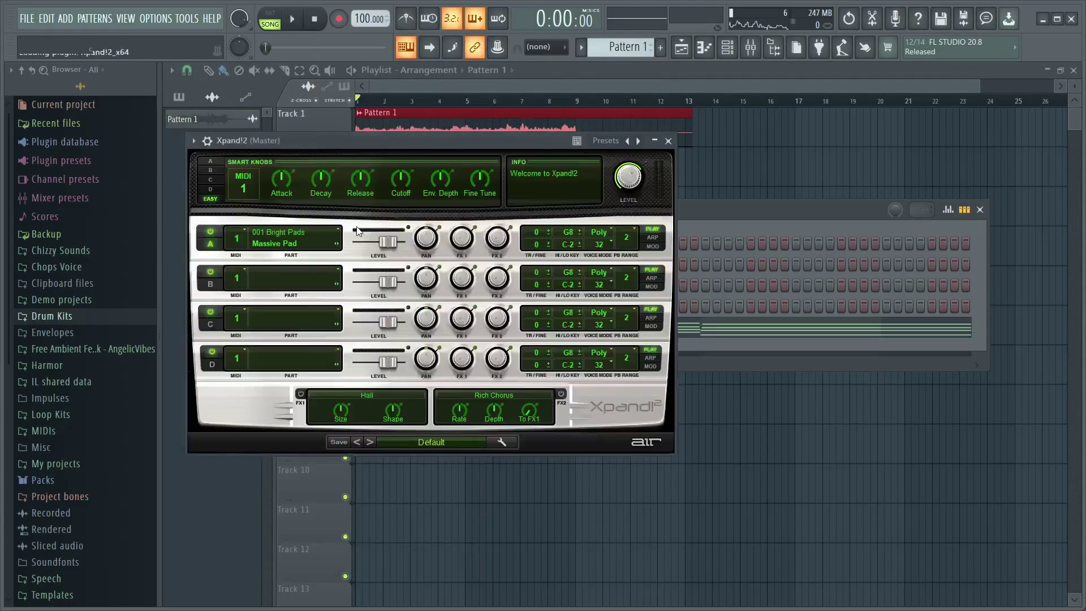
Load the Soft Pads sound Triangle Bend into part A of Xpand!2 and paste the copied chords into its channel
click(318, 243)
mouse_move(316, 256)
click(446, 242)
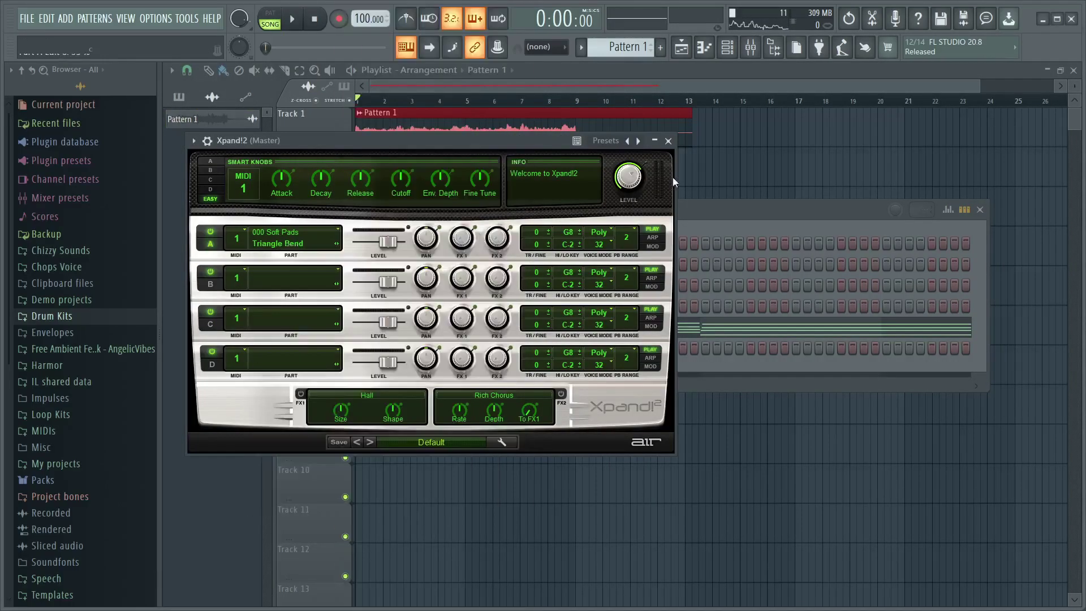
click(668, 141)
key(ctrl+v)
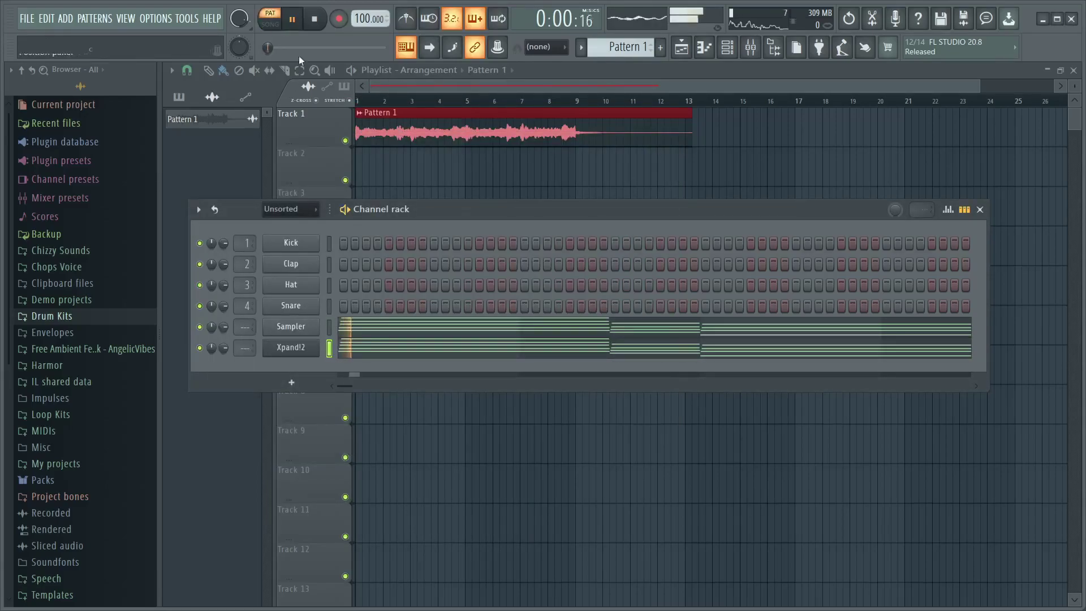
Lower the Xpand!2 Attack to -72 % while the chords play and close the plugin window
click(313, 349)
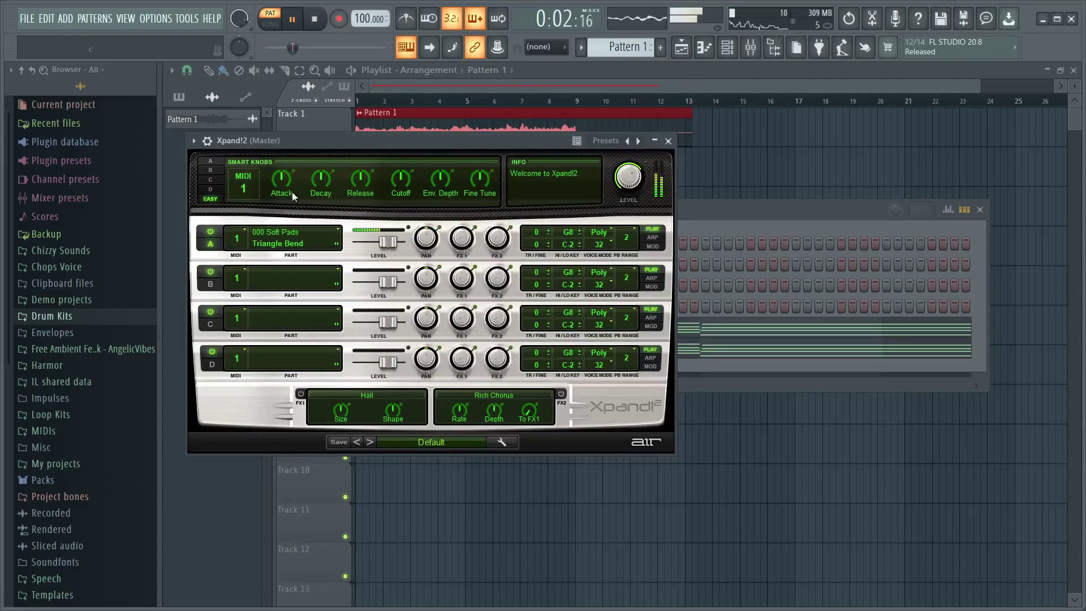
drag(283, 179, 463, 206)
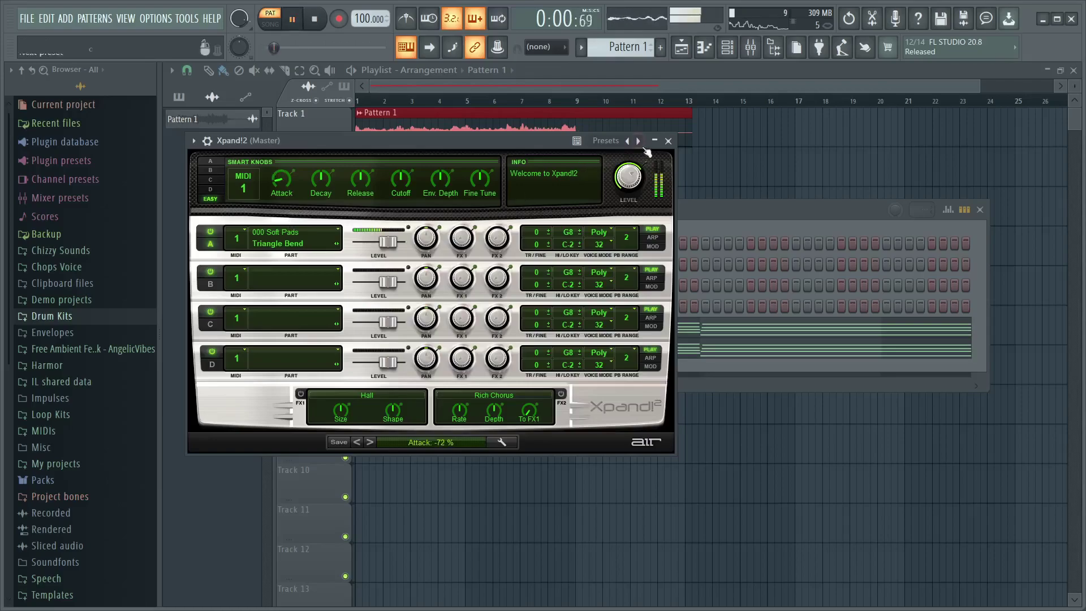
click(668, 141)
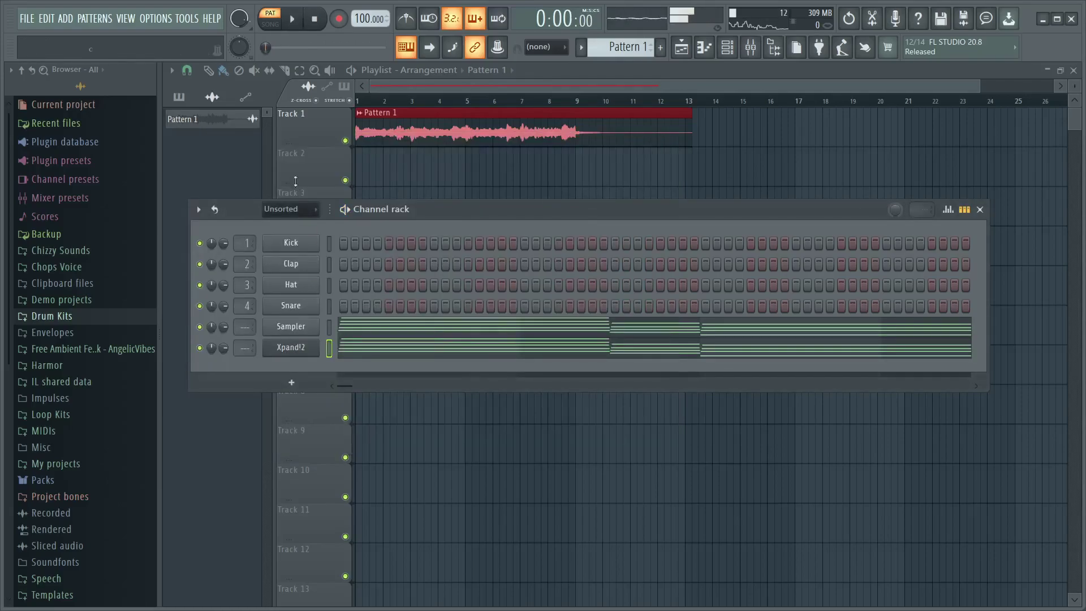
Place the Pattern 1 clip at bar 1 on Track 2 of the playlist and play the song
click(180, 97)
click(366, 179)
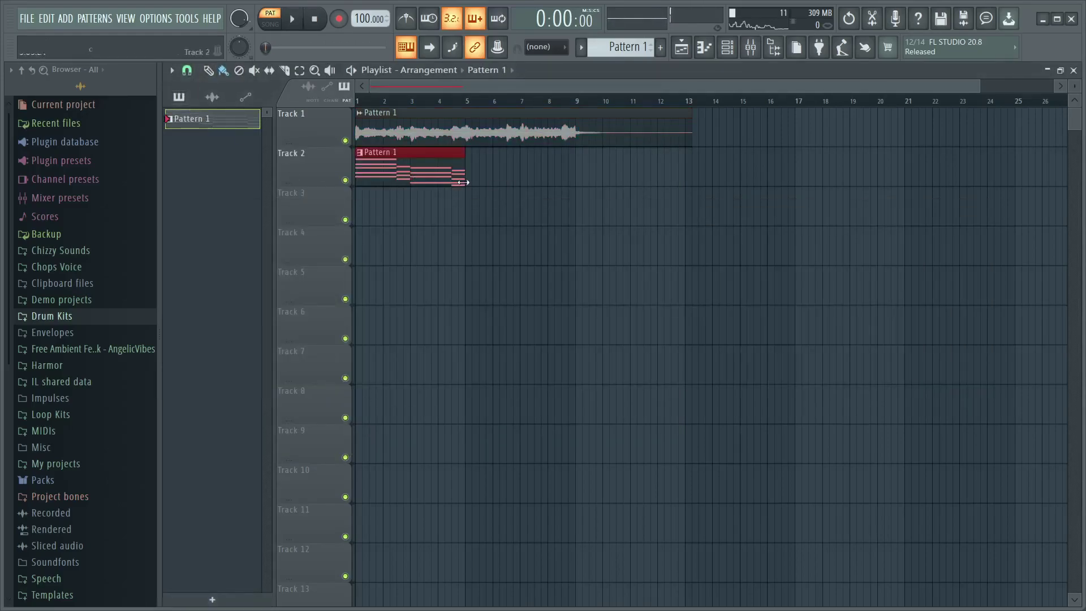
click(706, 49)
key(space)
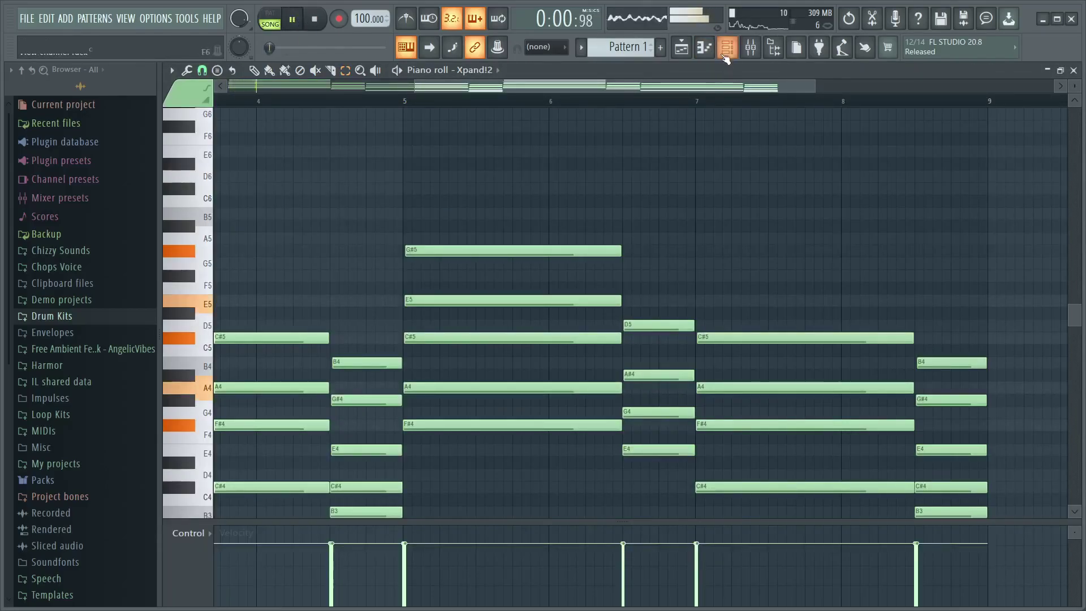
Route the Xpand!2 channel to mixer Insert 6 and lower that track's volume to about -3.6 dB
click(749, 51)
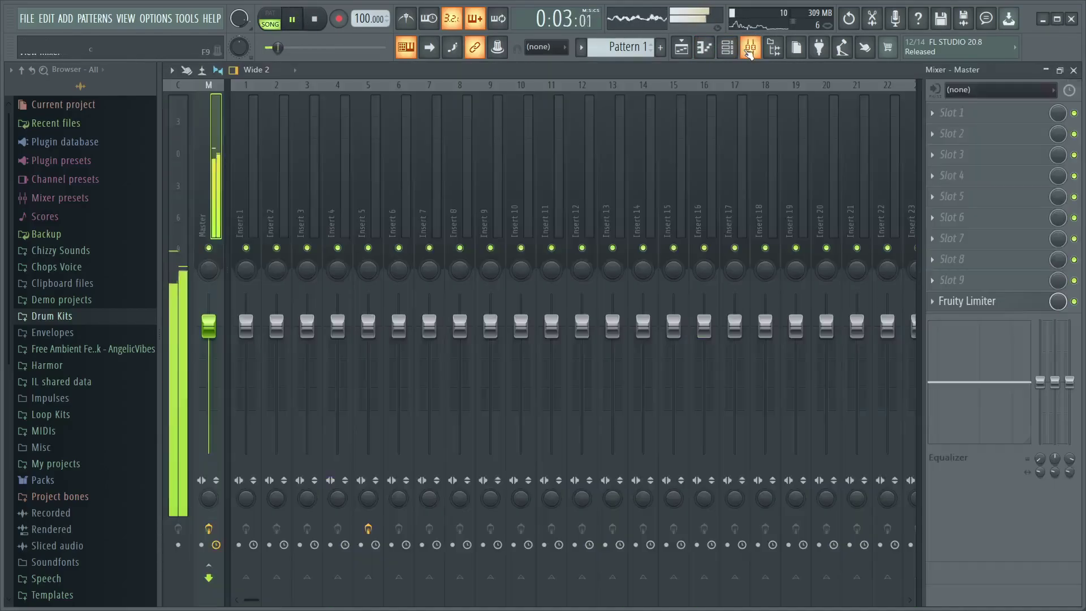
click(727, 49)
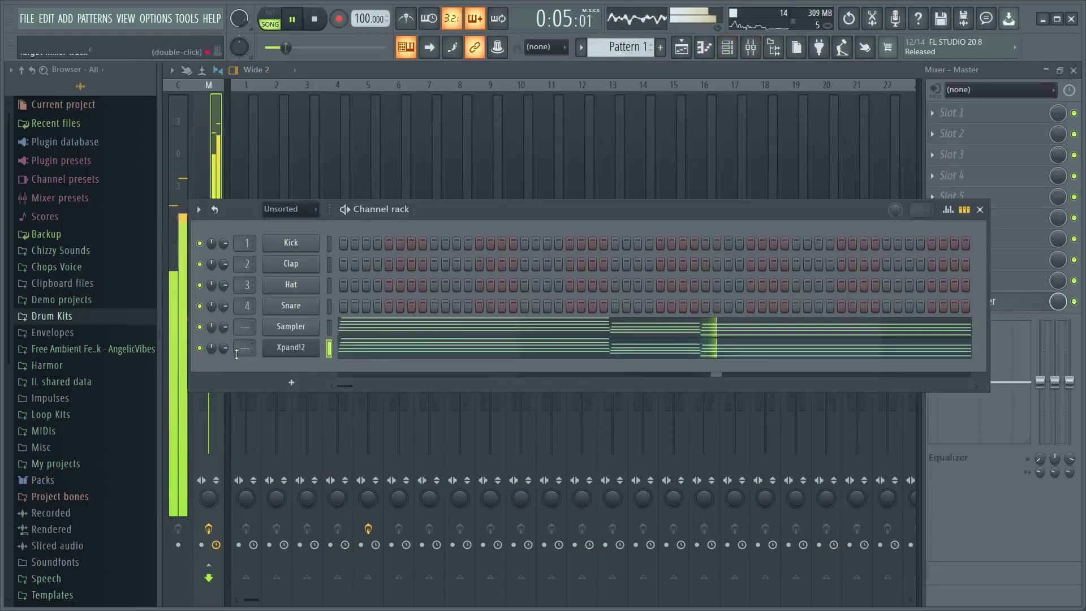
scroll(245, 347, up, 6)
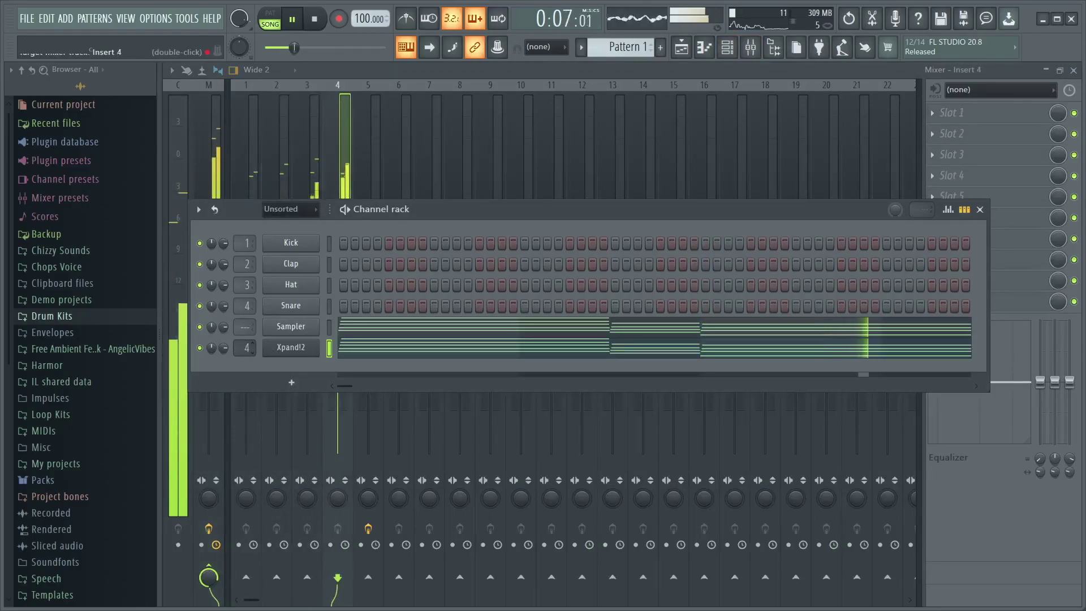
click(981, 210)
drag(399, 326, 399, 346)
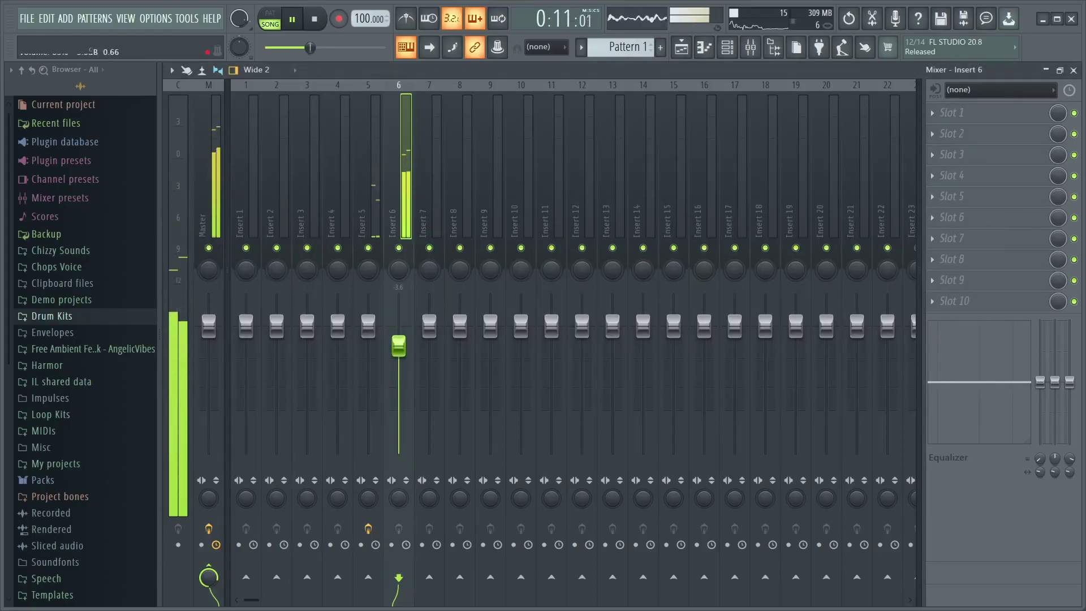
Add Fruity Parametric EQ 2 to Insert 6, cut the highs with band 7 lowered to about -16 dB, and stop playback
click(962, 119)
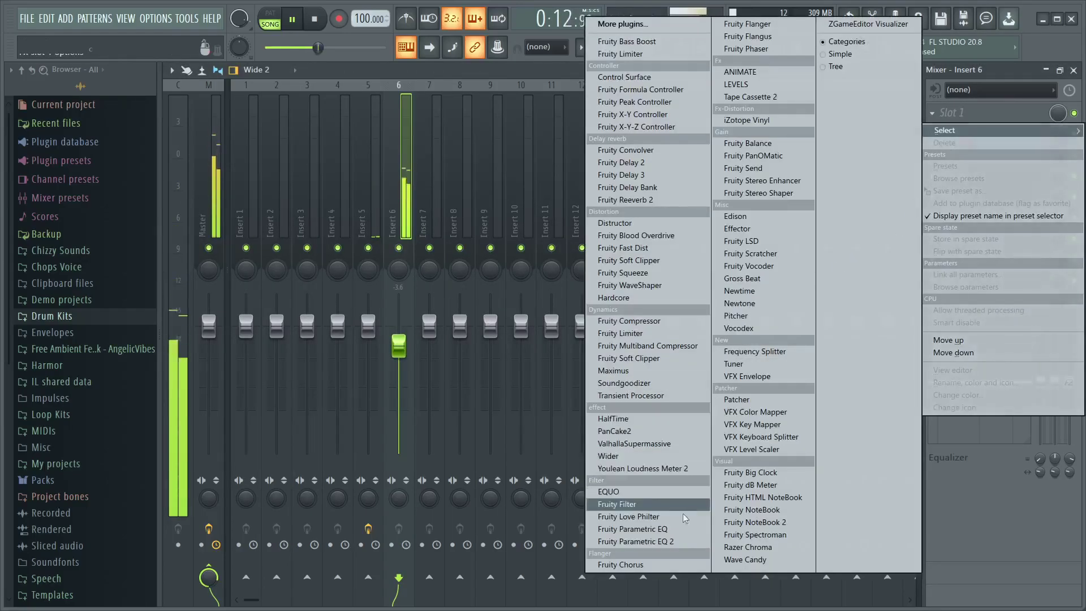
click(674, 542)
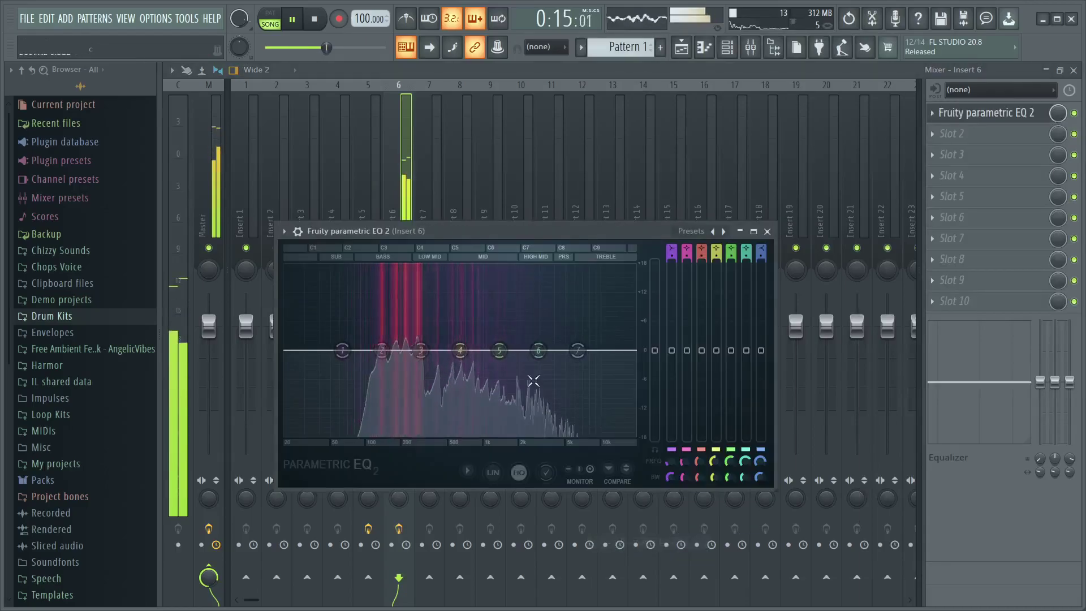
drag(577, 362, 502, 425)
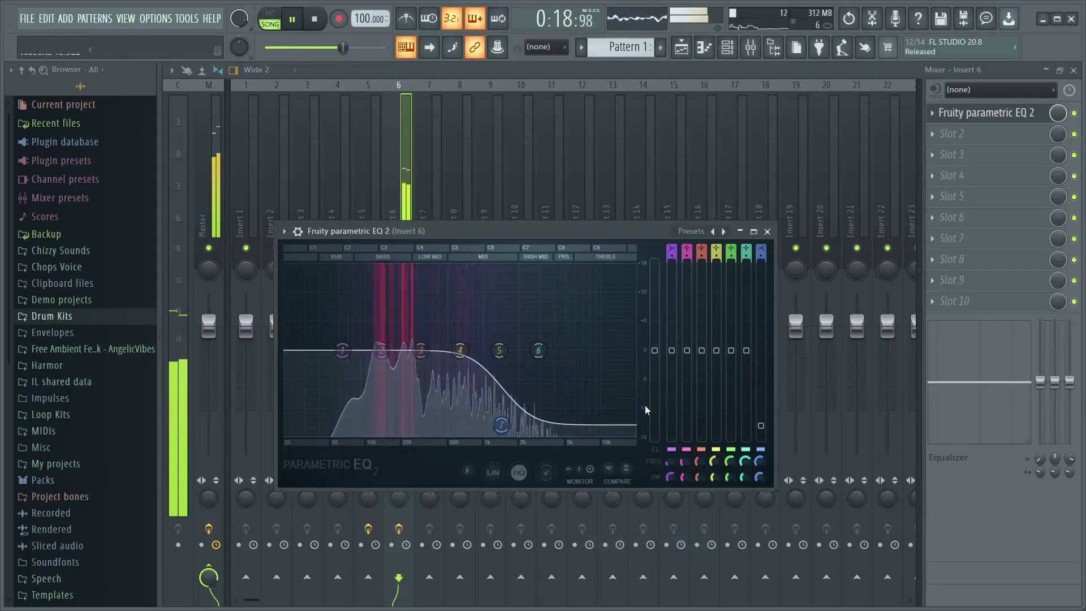
key(space)
click(768, 231)
Place the Triangle Bend audio clip at bar 1 on Track 2 and select bars 1 through 8 in the playlist timeline
key(F5)
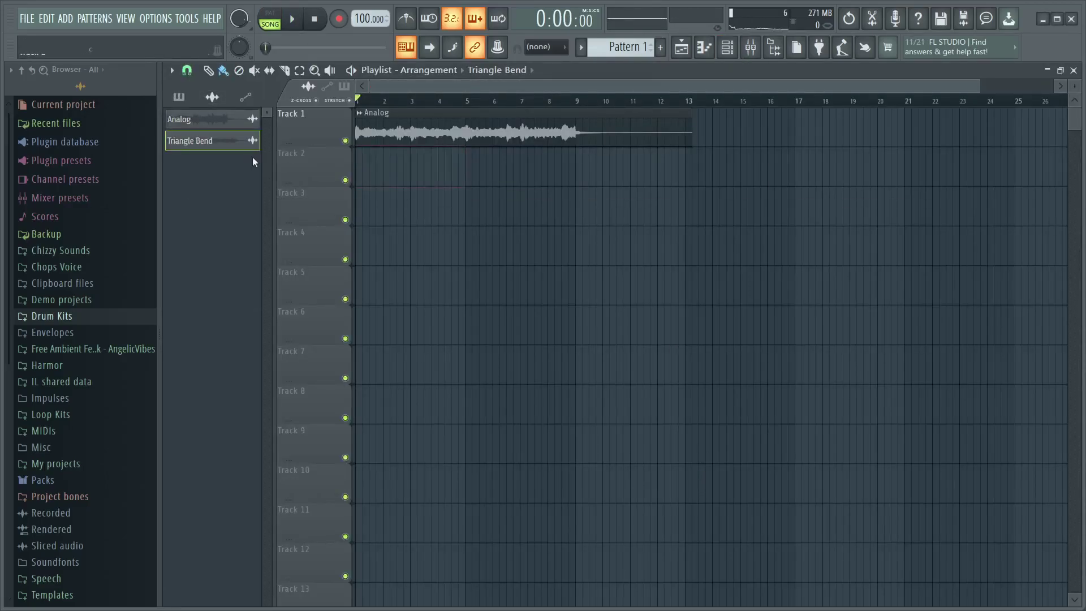
drag(249, 146, 360, 176)
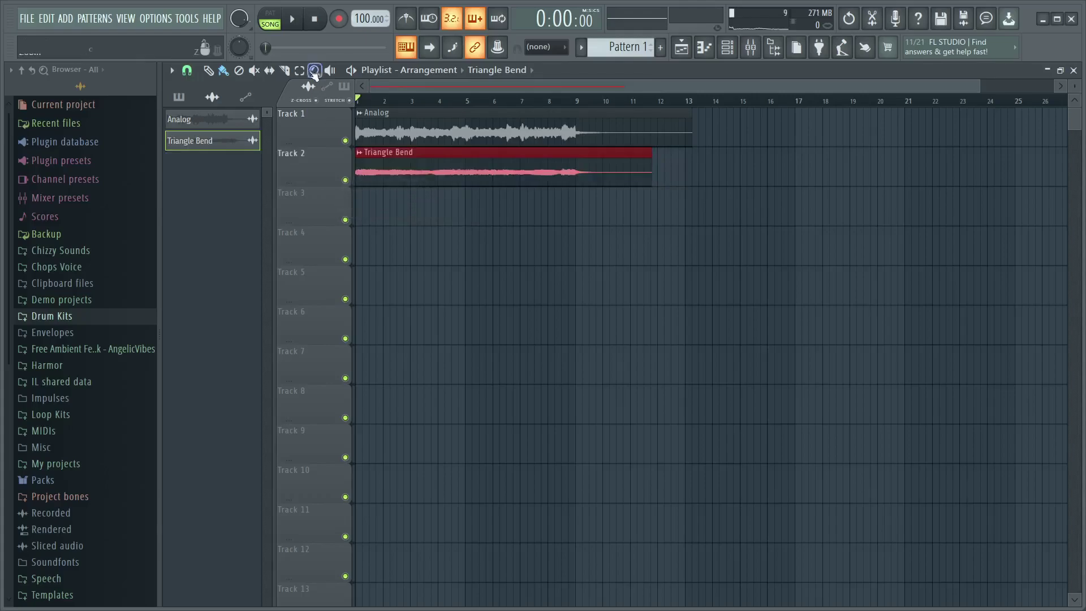
drag(365, 109, 607, 124)
Create a new pattern named Drums and show the Unsorted channel group in the channel rack
click(728, 47)
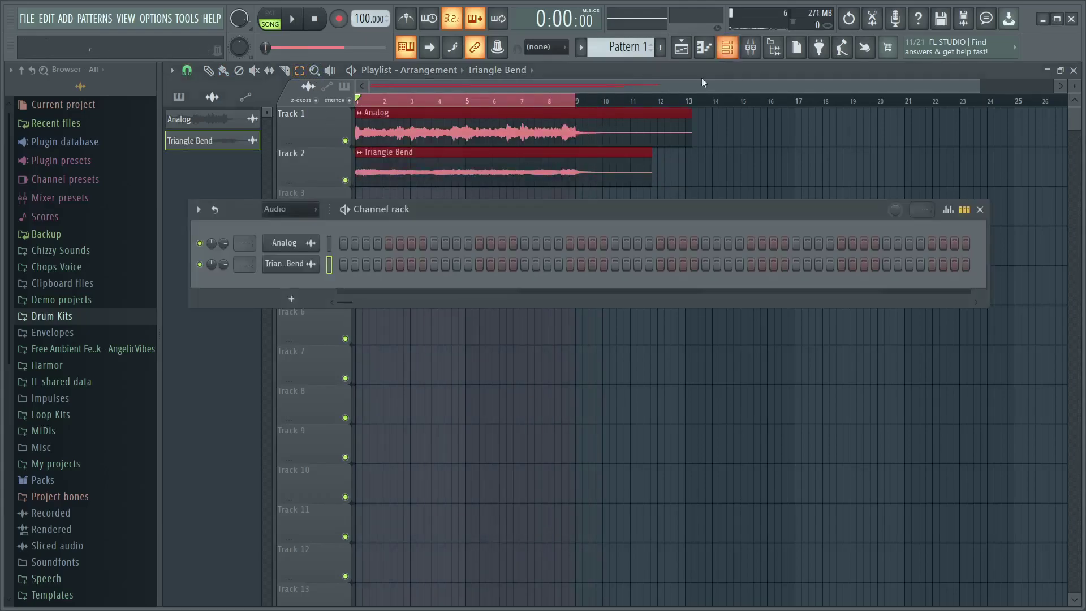
click(659, 48)
text(Drums)
key(Return)
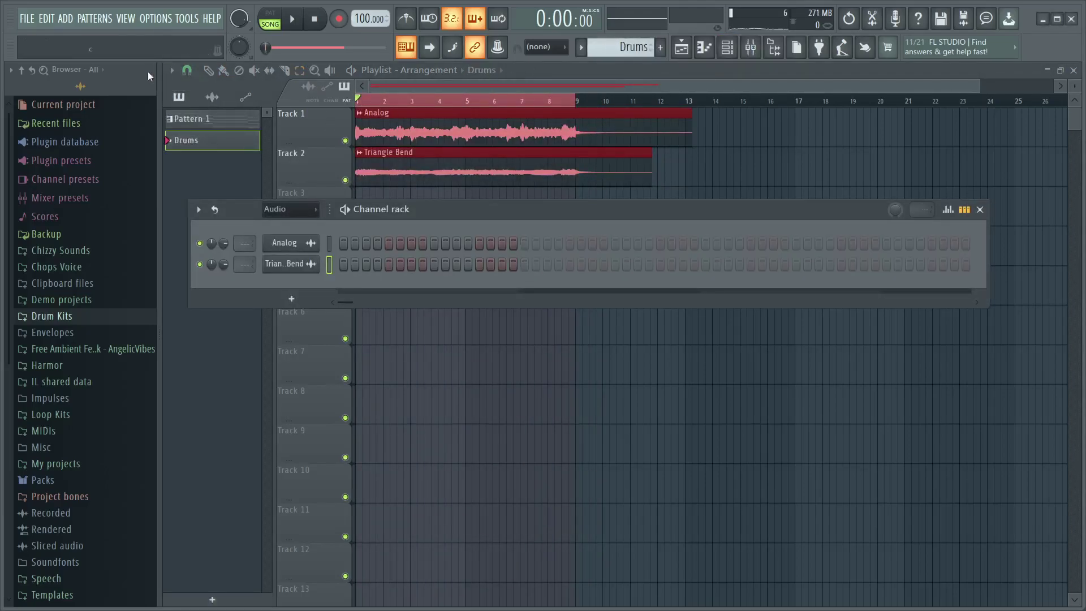
click(316, 210)
click(314, 256)
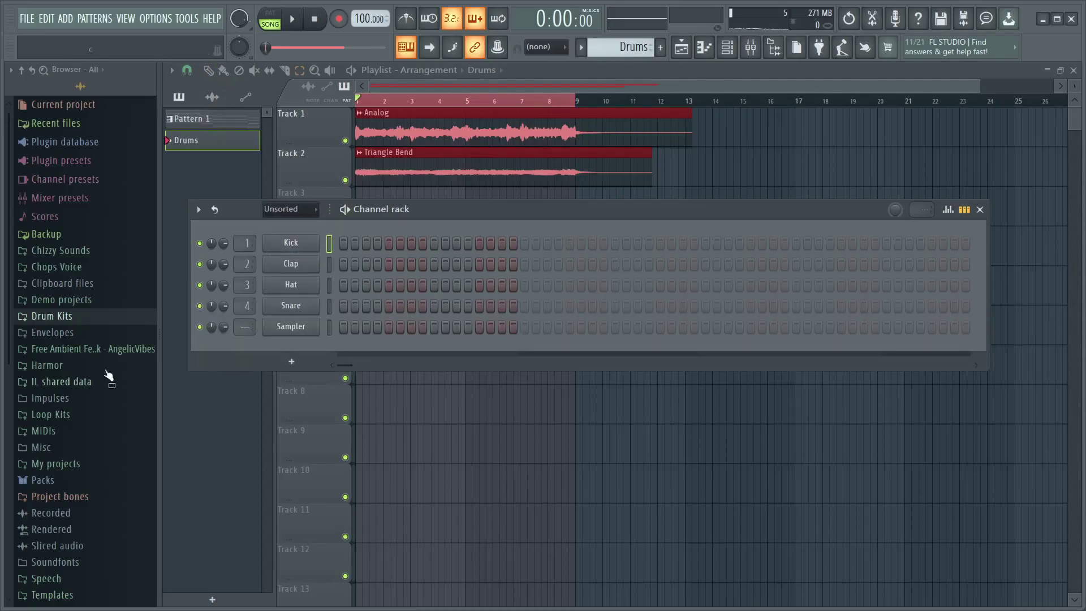
Audition the 808s in the Summer Walker Drum Kit and add SW 808 Sub 004 as a new channel below Sampler
click(52, 316)
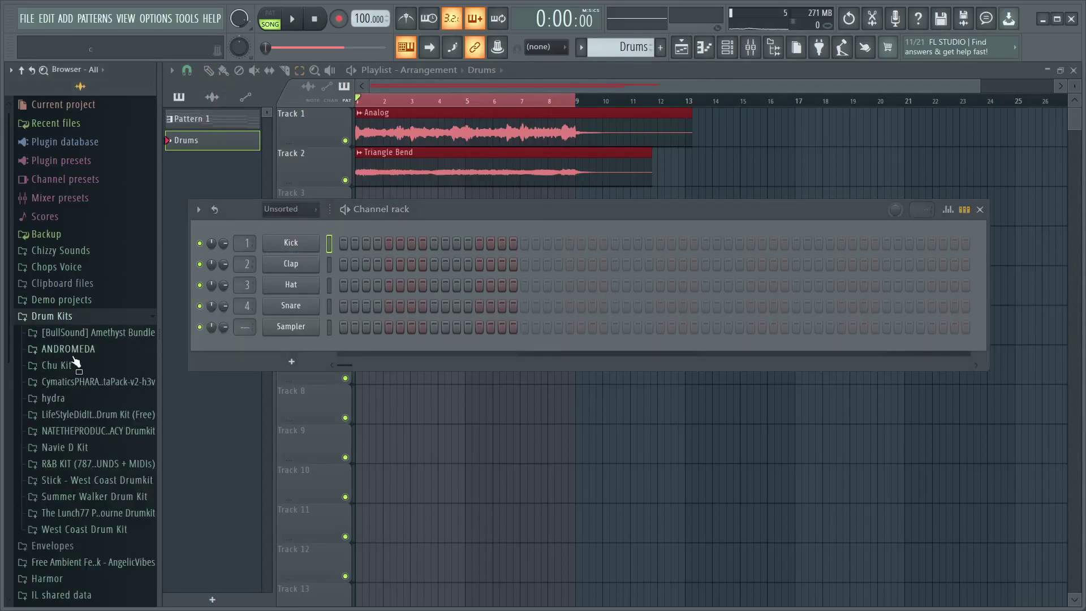
click(114, 511)
click(119, 432)
click(85, 235)
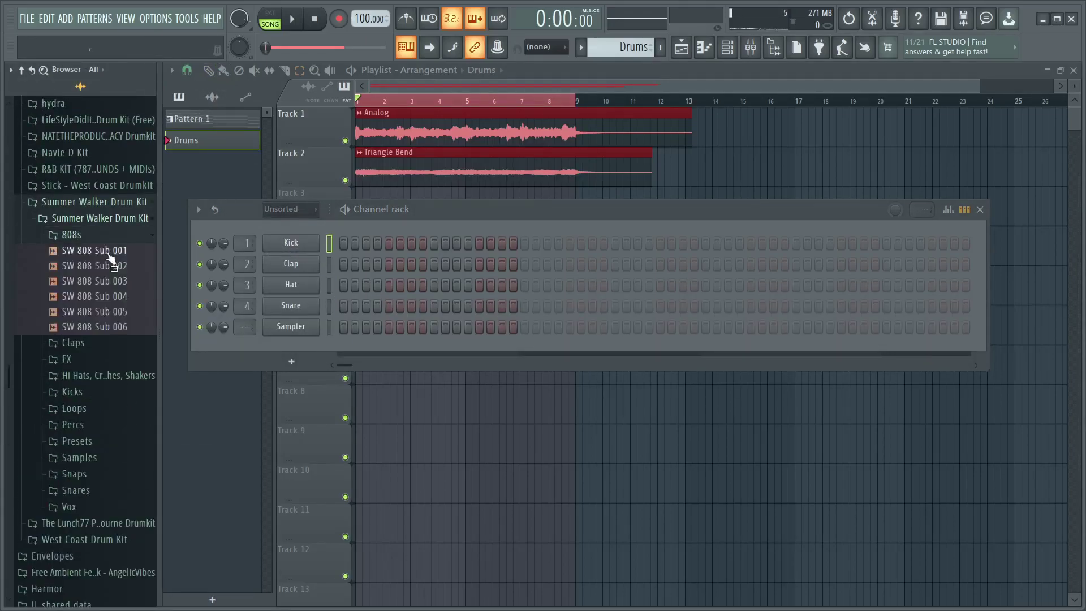
click(118, 299)
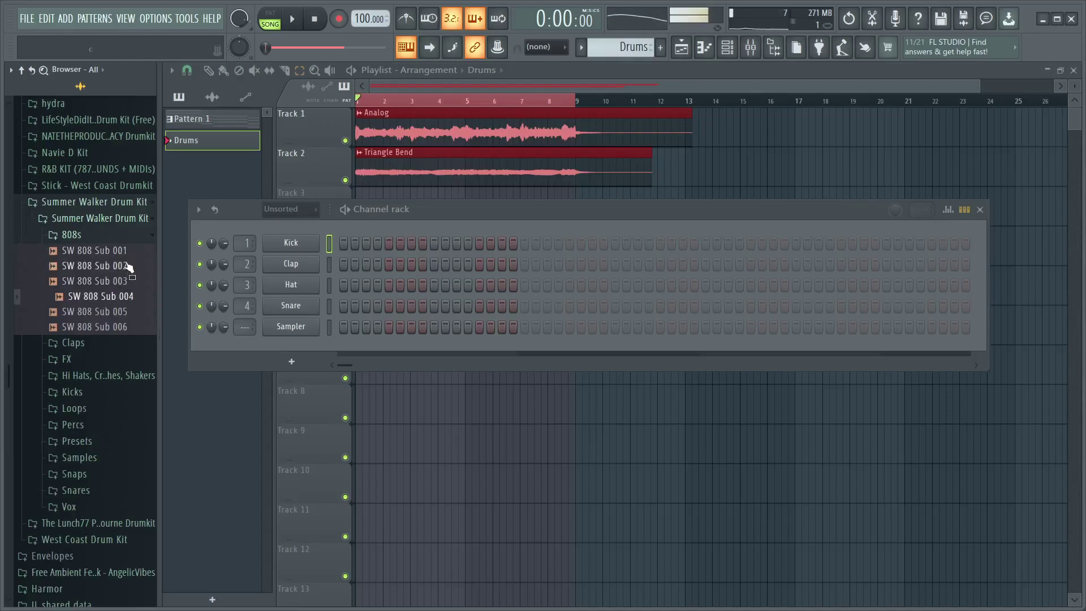
click(125, 297)
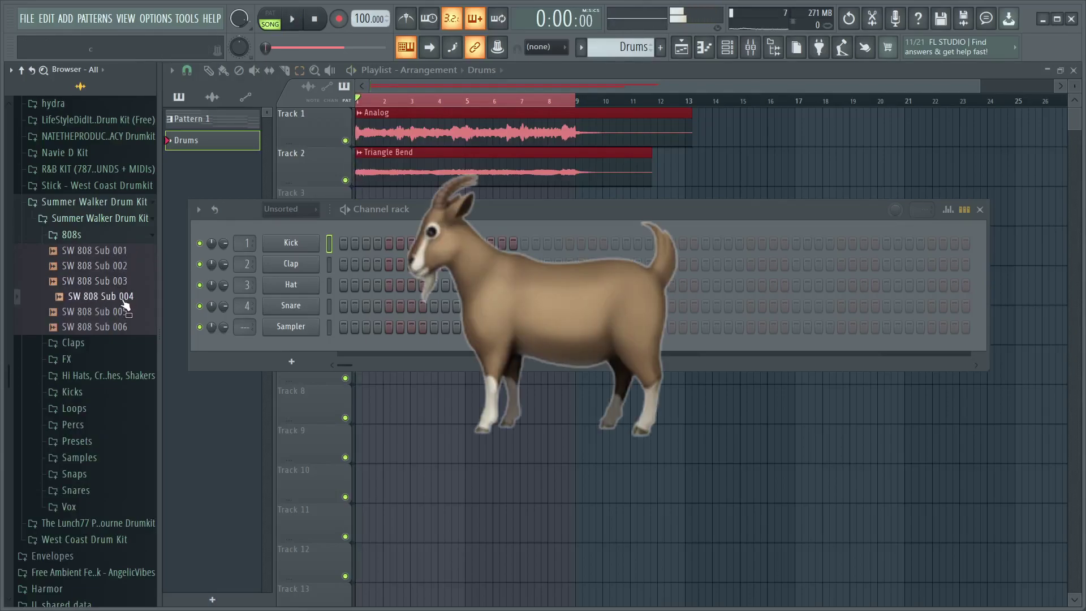
drag(289, 328, 288, 348)
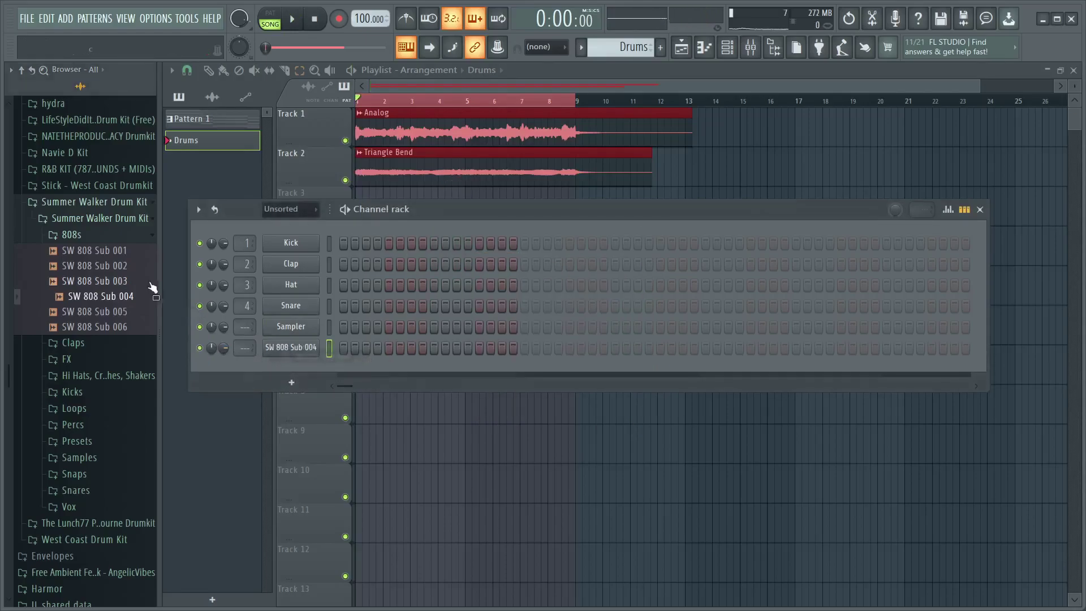
Add SW 808 Sub 001 as another channel and place the Drums pattern clip at bar 1 on Track 3
drag(119, 256, 290, 368)
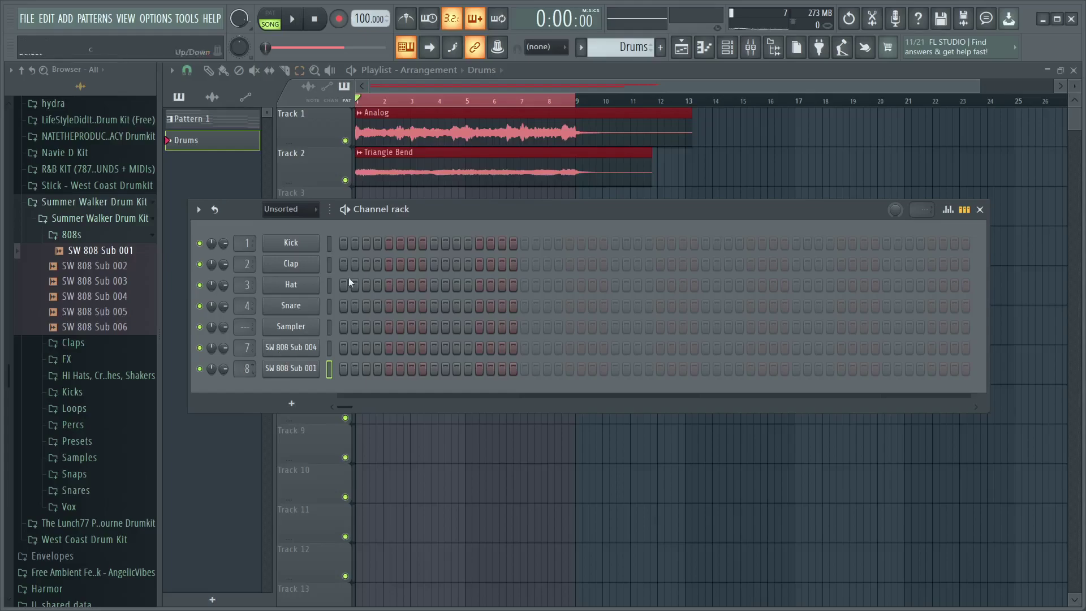
drag(204, 141, 372, 215)
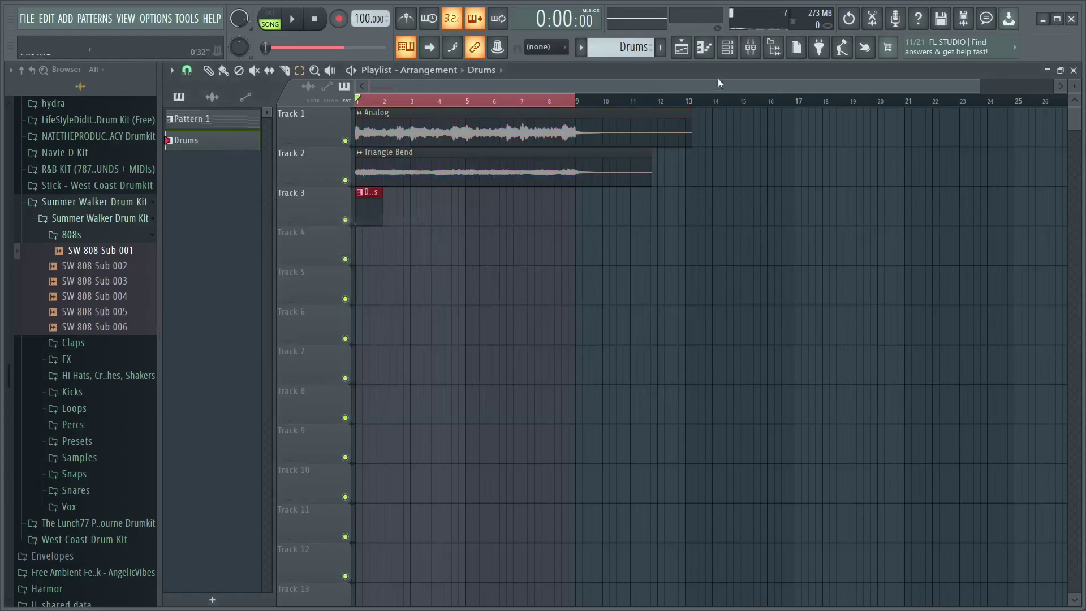
Enable the volume envelope with hold at maximum on SW 808 Sub 004, and open the SW 808 Sub 001 channel settings
key(F6)
click(302, 348)
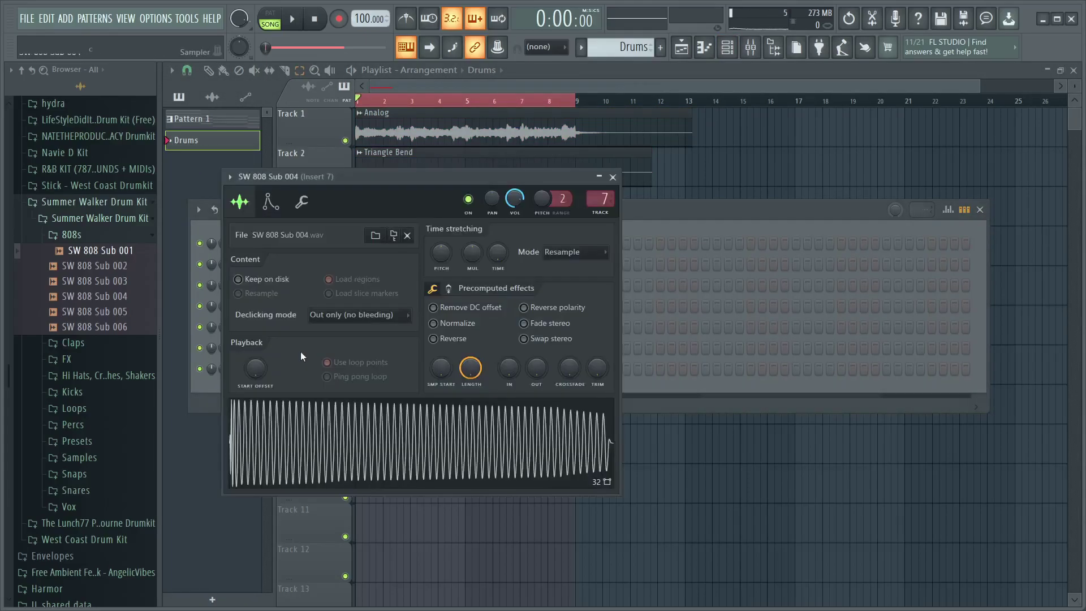
click(270, 202)
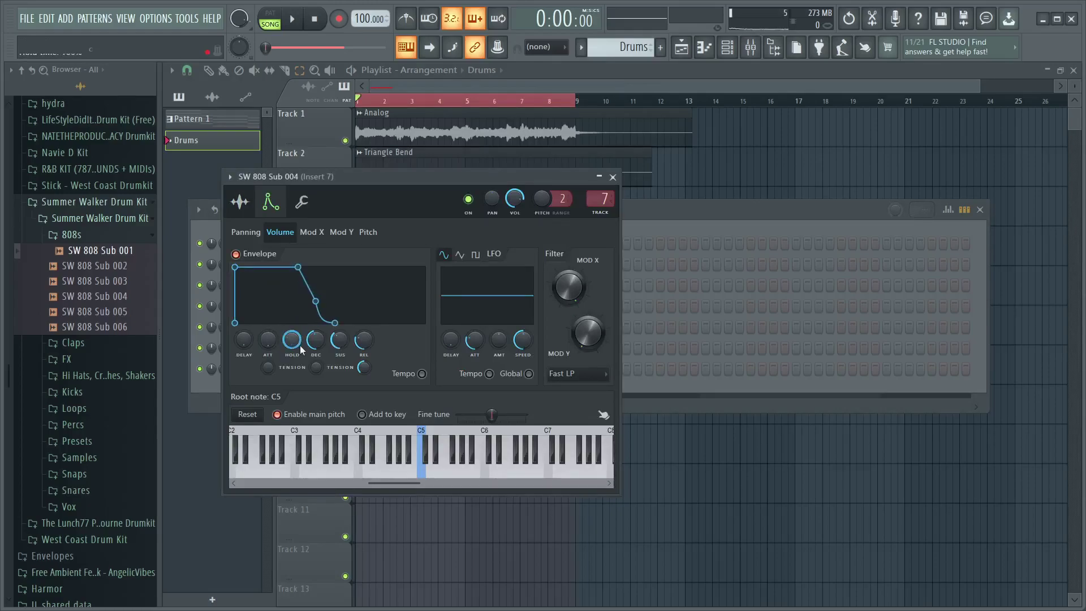
click(240, 202)
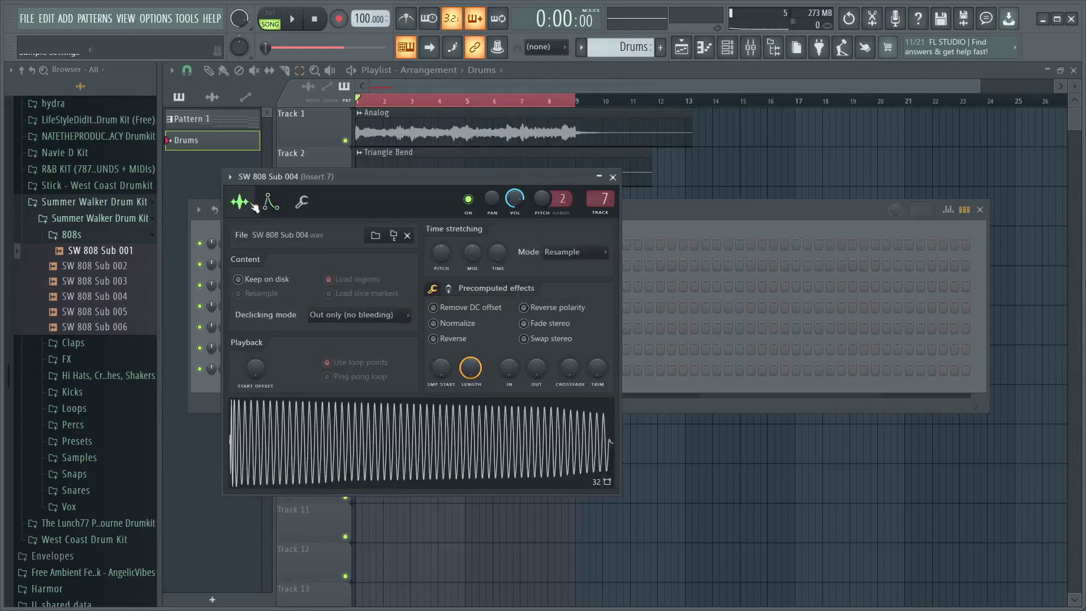
click(601, 178)
click(300, 371)
click(289, 219)
click(631, 195)
Turn on Cut itself for the SW 808 Sub 004 and SW 808 Sub 001 channels
right_click(295, 348)
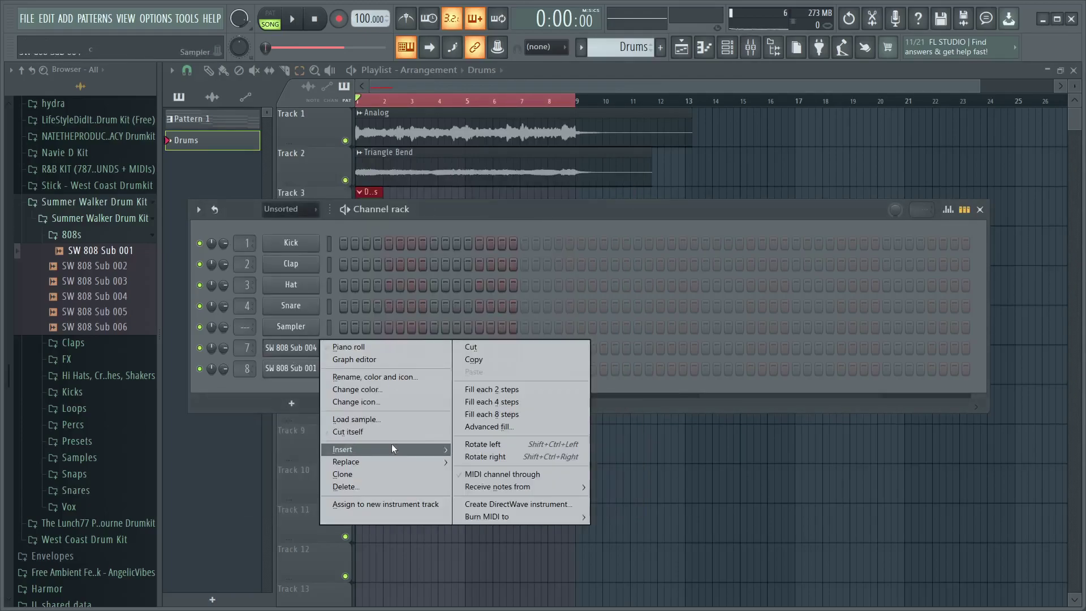
click(387, 432)
right_click(297, 368)
click(362, 370)
click(727, 47)
right_click(297, 369)
click(384, 454)
click(681, 48)
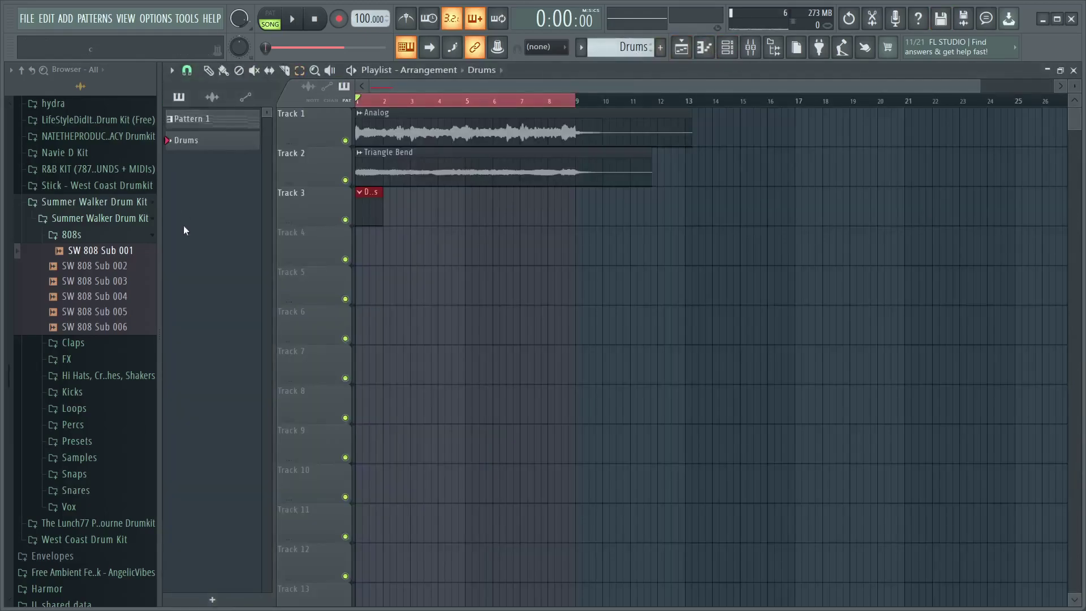
Load Cymatics - Cavern Snare - A# from the Cymatics Pharaoh beta pack's Snares folder into the Clap channel
click(94, 202)
click(727, 49)
scroll(101, 341, up, 4)
click(99, 340)
click(94, 370)
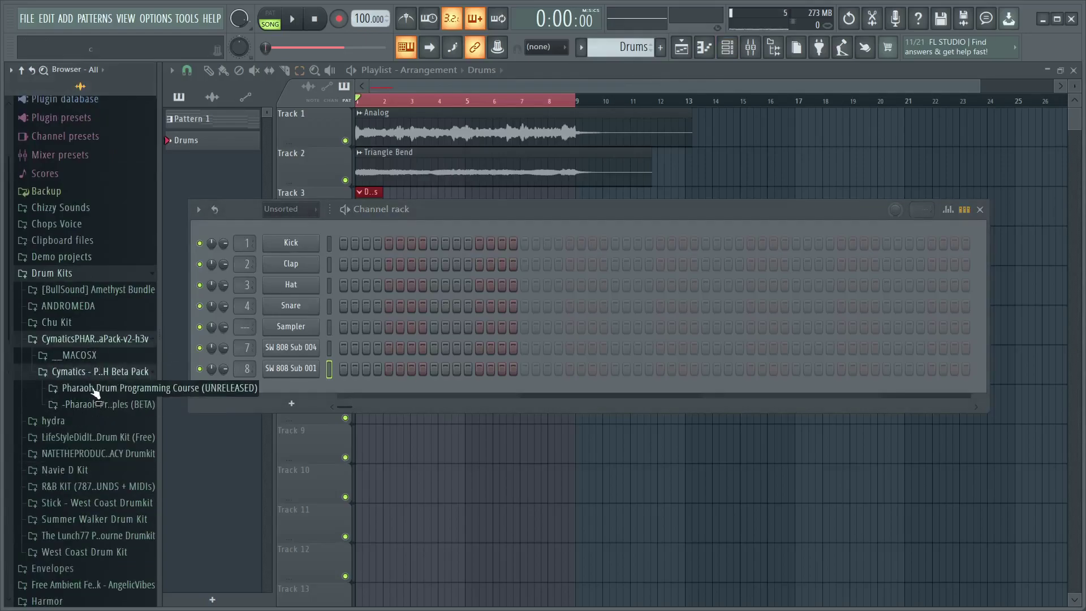
click(100, 404)
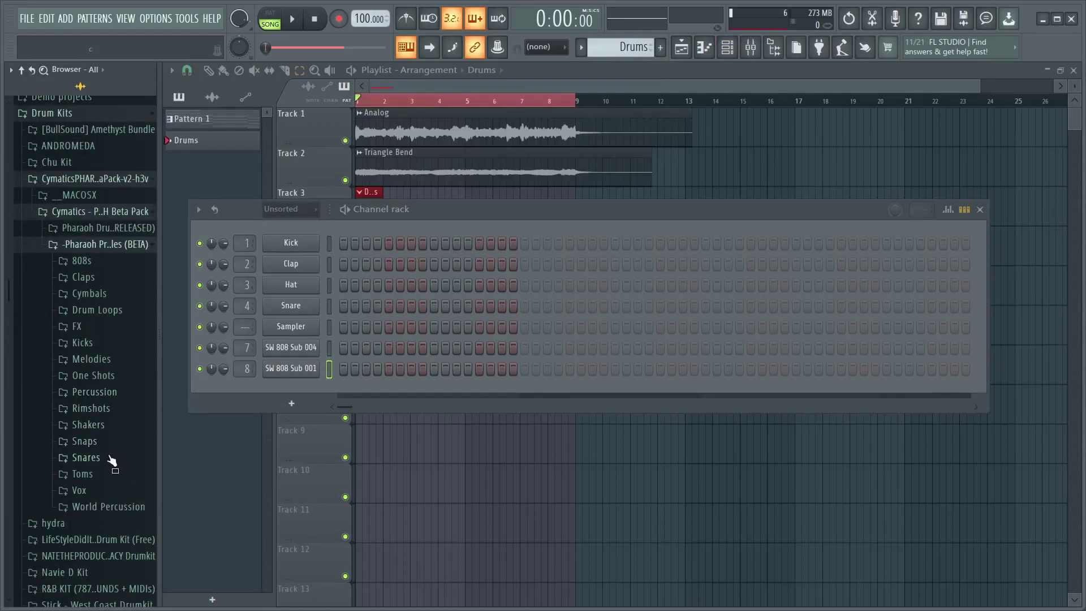
click(110, 459)
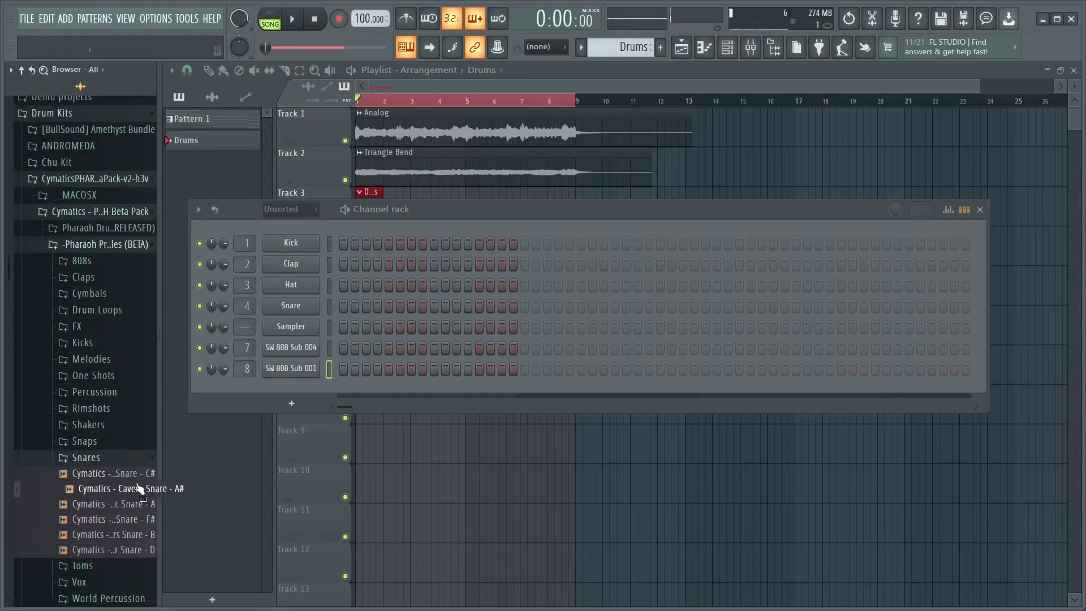
drag(136, 494, 305, 266)
Place a C5 Cavern Snare note on beat 3 of bar 1 and repeat it in every bar through bar 8
key(space)
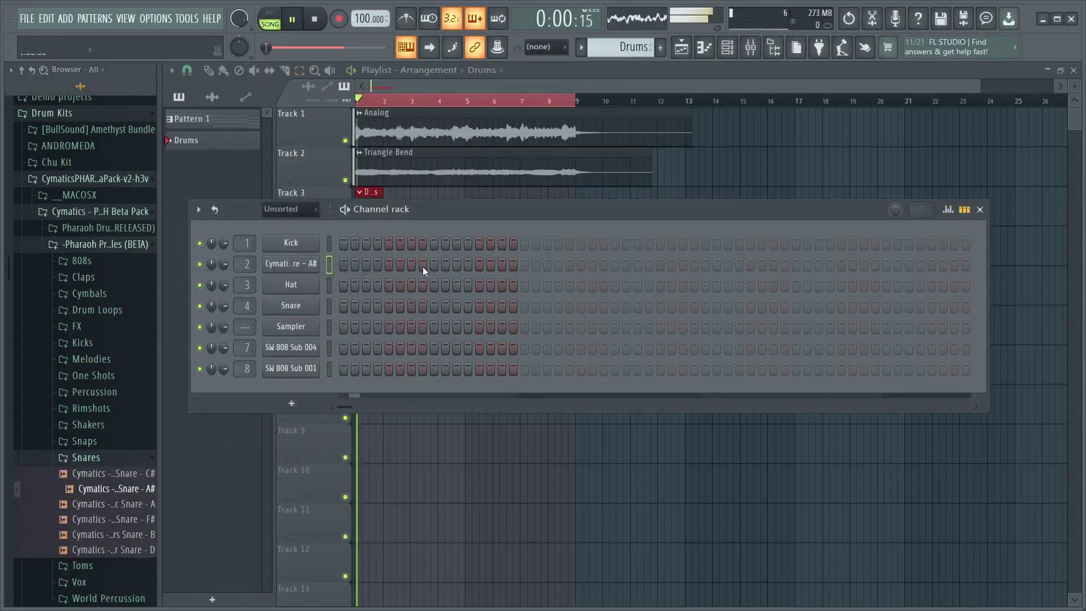
right_click(314, 266)
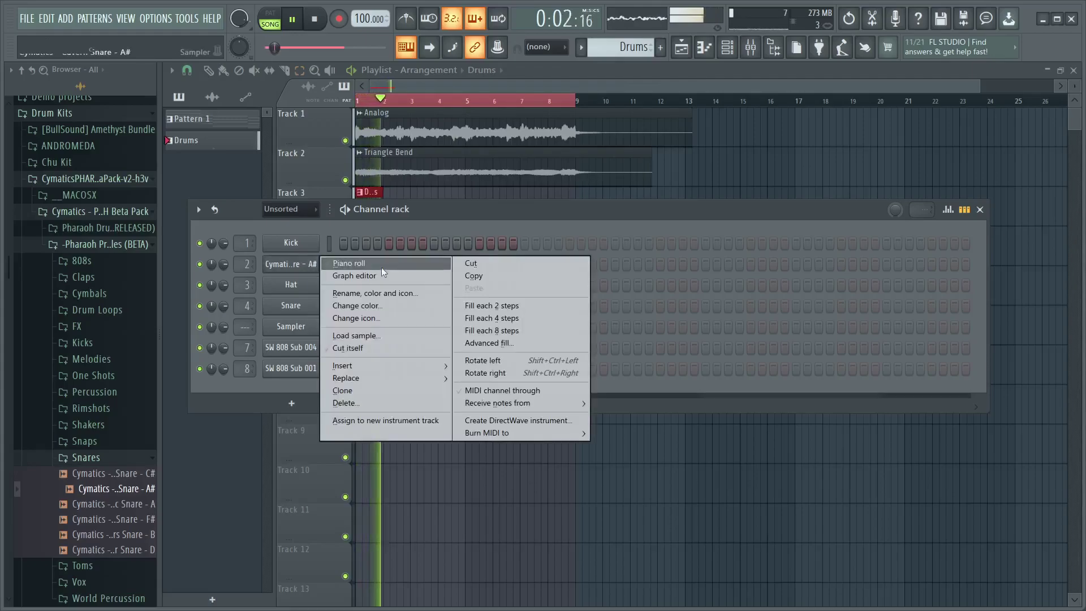
click(384, 266)
key(space)
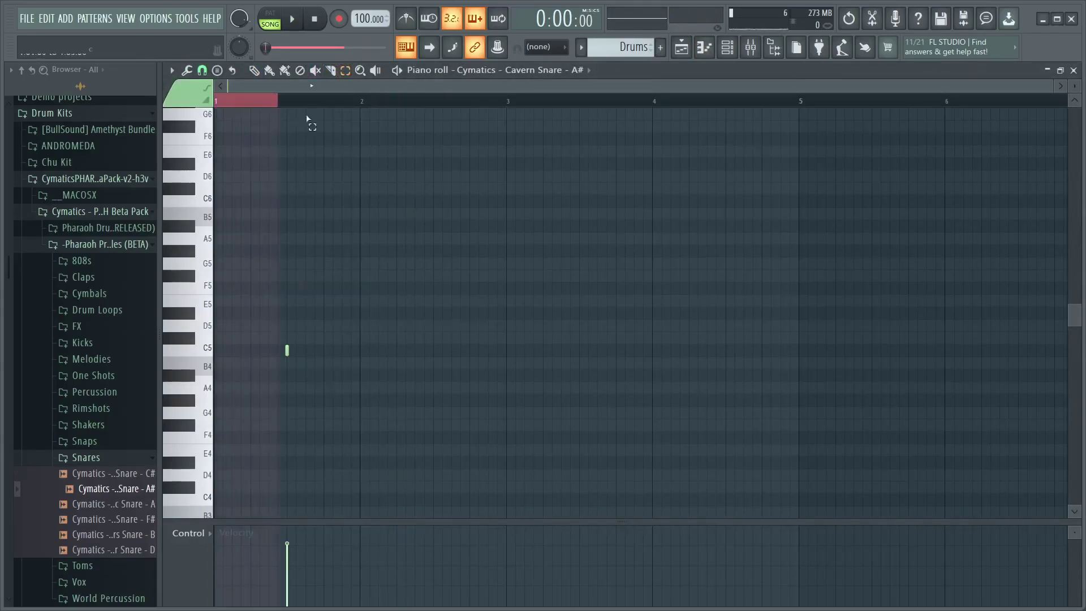
key(ctrl+b)
key(ctrl+b)
key(ctrl+b)
key(ctrl+b)
key(ctrl+b)
key(ctrl+b)
key(ctrl+b)
key(ctrl+b)
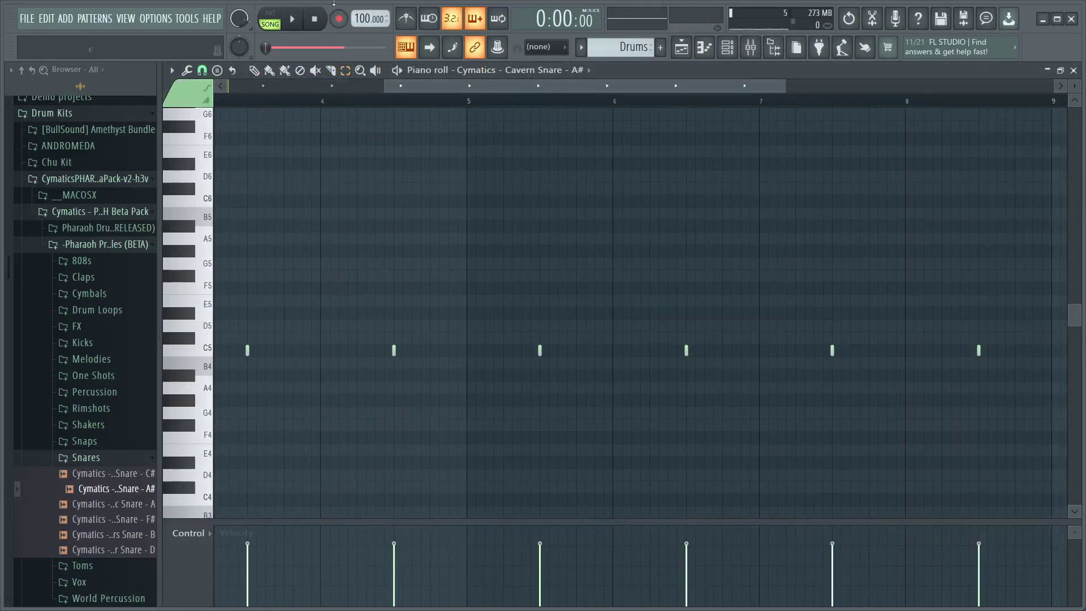
Audition the Pharaoh pack's cymbals over the song and load Cymatics - Grit Hihat into the Hat channel
click(727, 49)
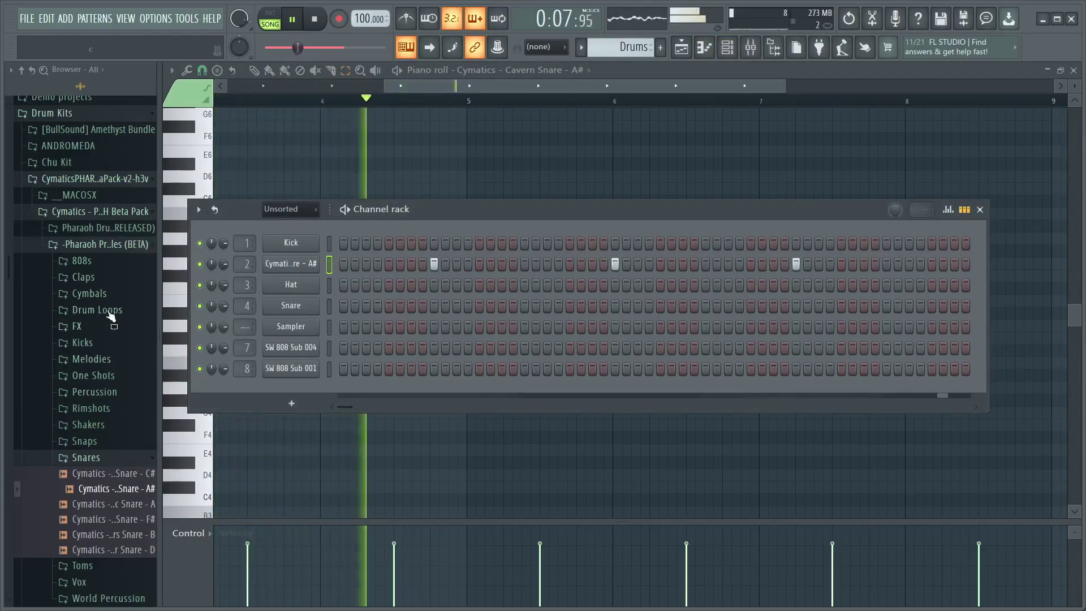
click(107, 293)
click(119, 357)
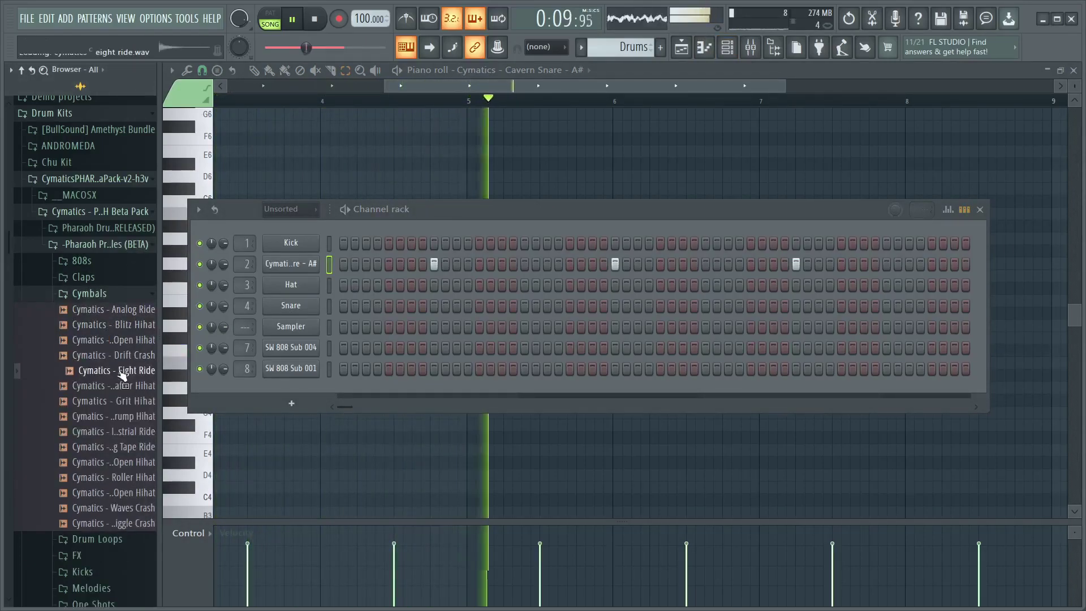
key(space)
drag(121, 401, 282, 286)
Fill the Grit Hihat channel every 2 steps and play the song
right_click(319, 280)
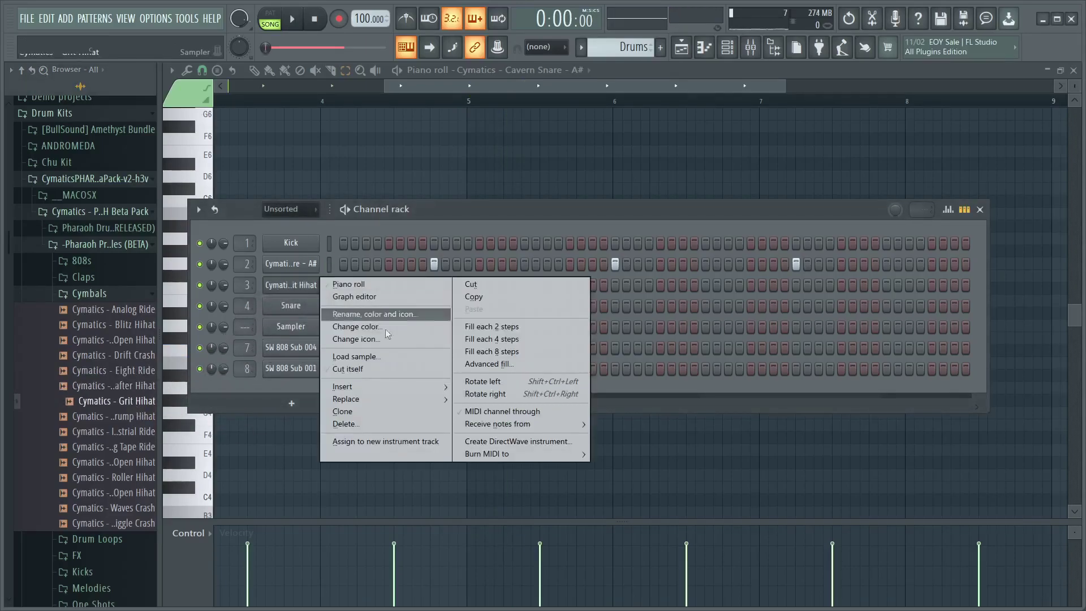
click(500, 327)
key(space)
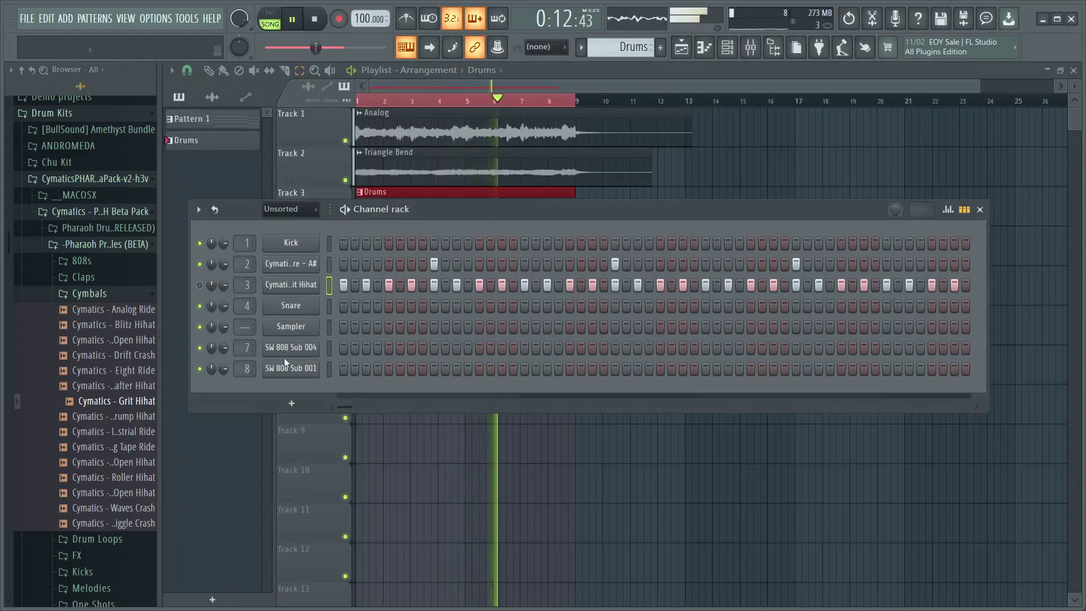
Place an F#5 note at the start of bar 1 in the SW 808 Sub 004 piano roll and shorten it to one beat
right_click(294, 351)
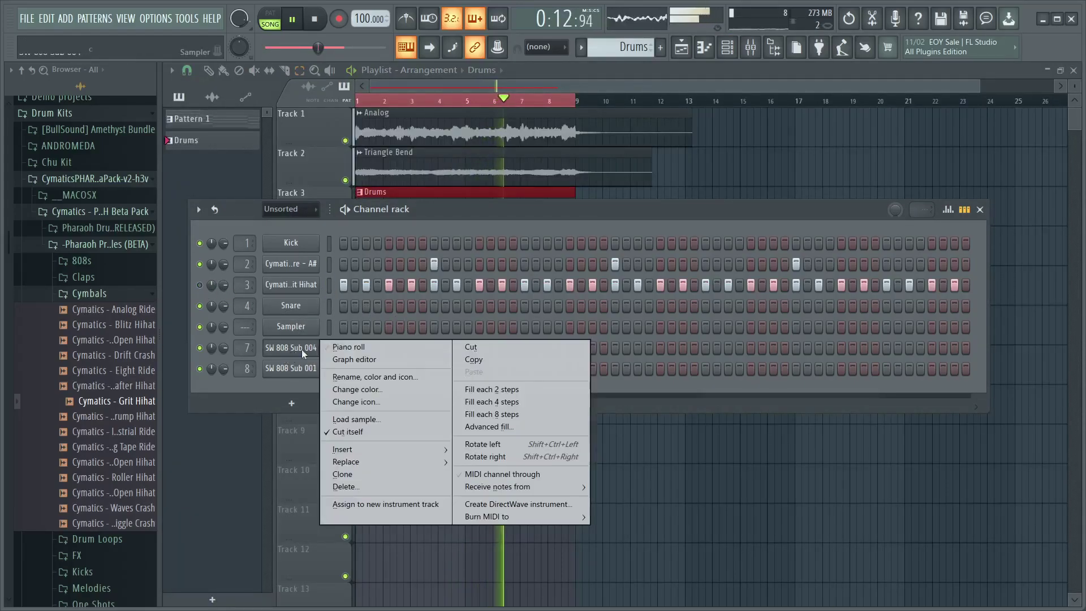
click(346, 346)
click(224, 84)
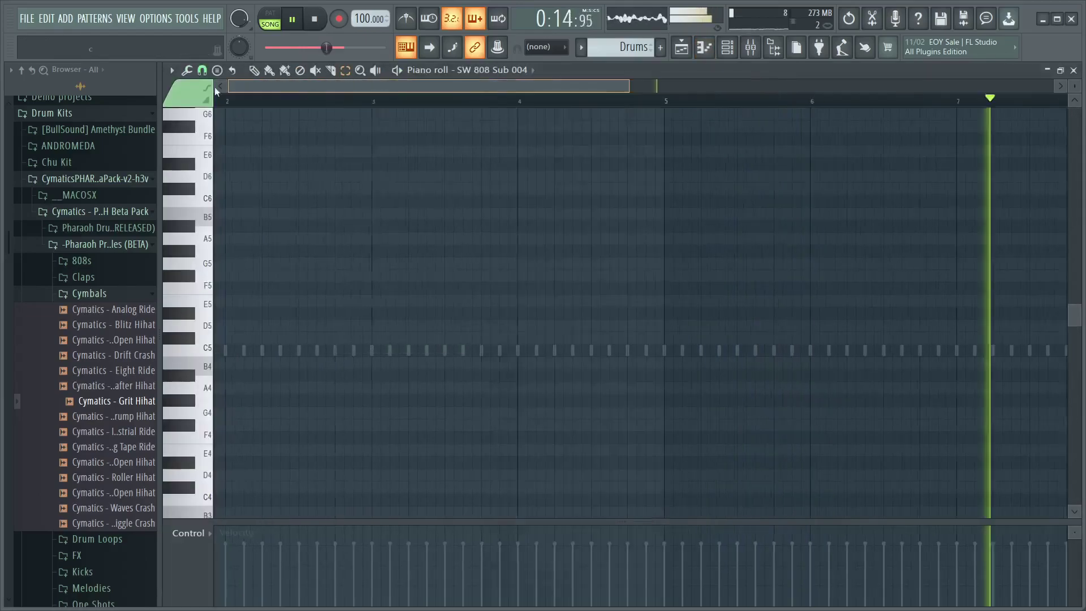
key(space)
drag(226, 323, 211, 264)
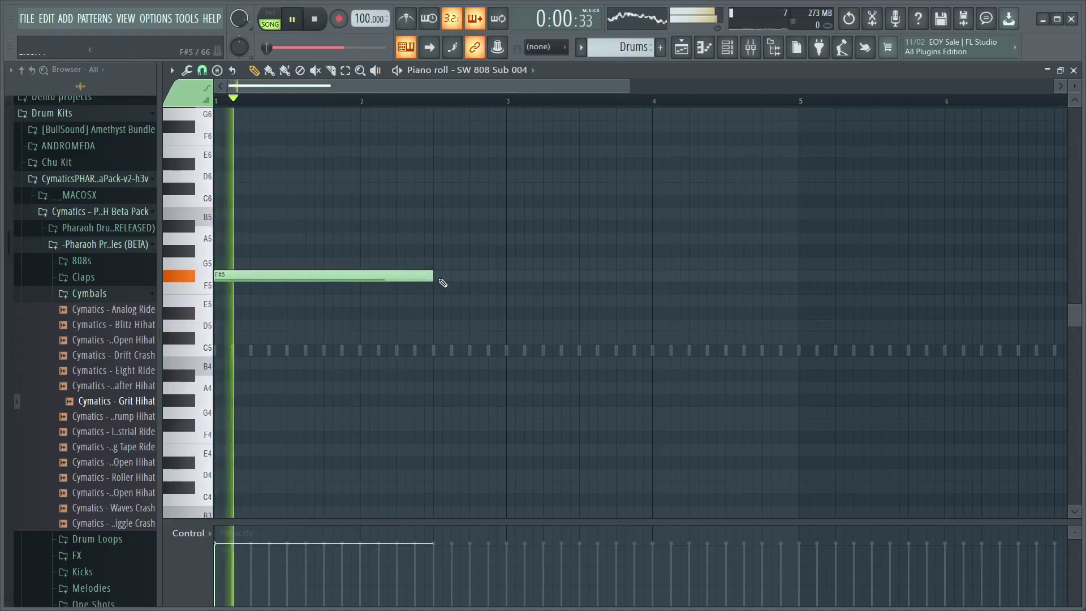
drag(432, 276, 280, 283)
scroll(293, 106, up, 2)
drag(294, 86, 274, 86)
click(728, 48)
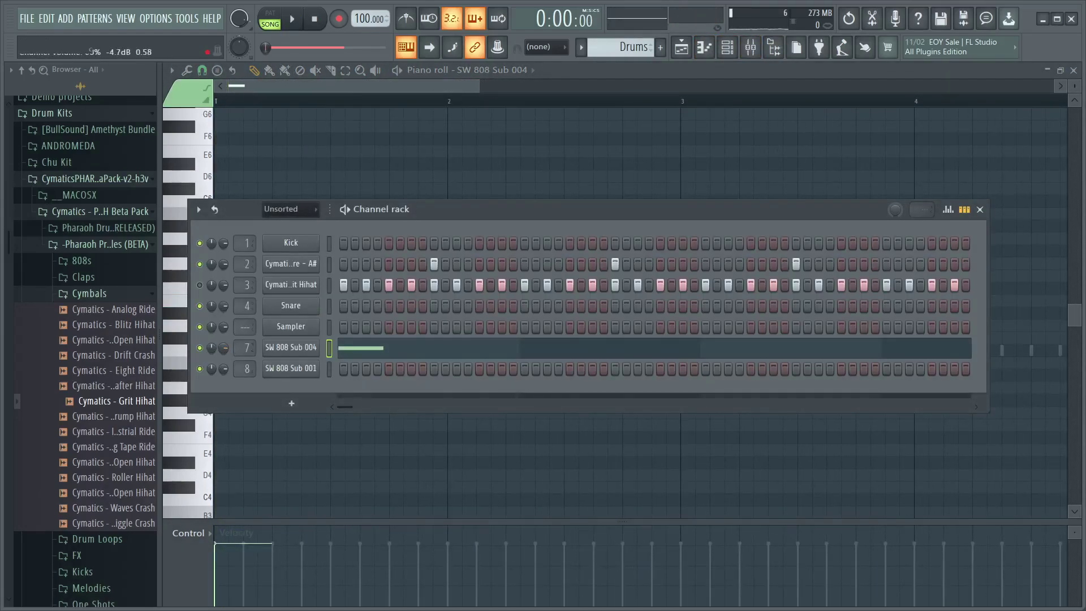
Add a one-beat C5 note on beat 2 of bar 1 in the SW 808 Sub 004 piano roll and play the song
key(space)
click(980, 209)
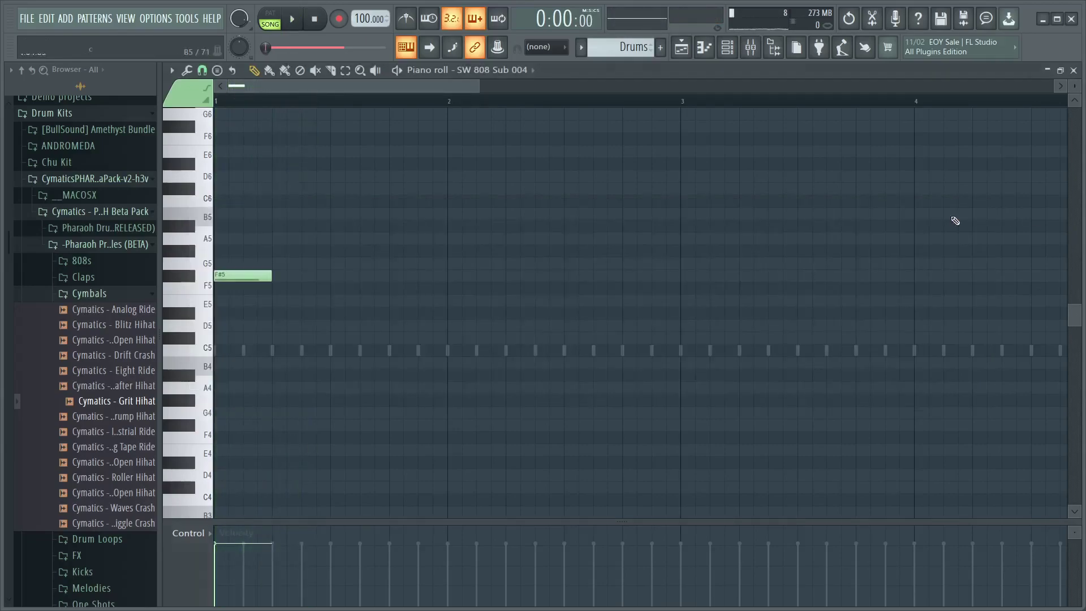
key(space)
drag(282, 397, 284, 343)
key(space)
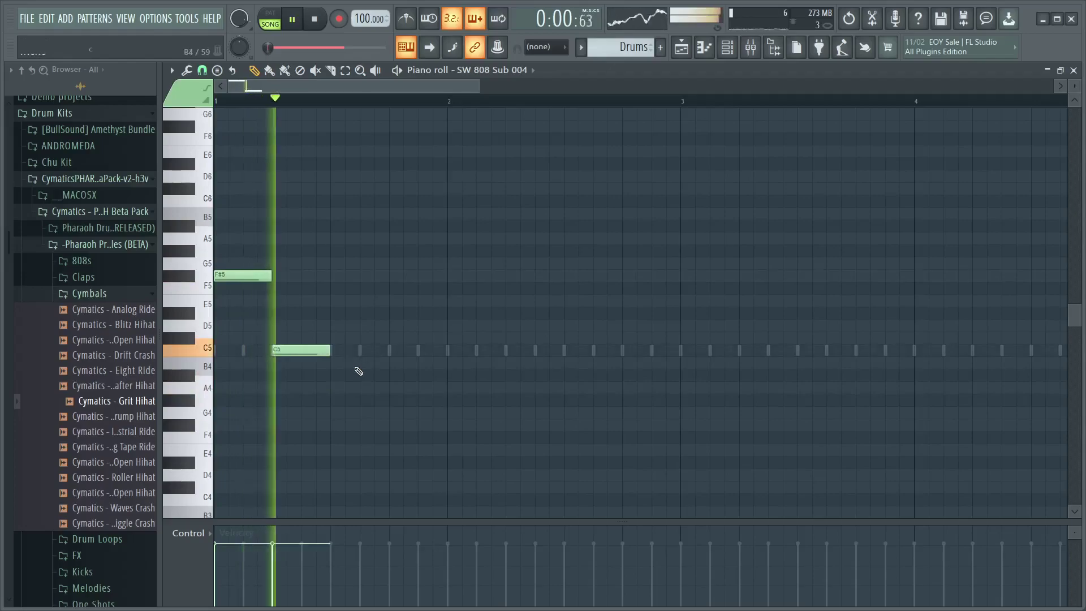
Add one-beat F#5 and D5 notes in bar 2 and a C#5 note at the start of bar 3
key(space)
drag(571, 333, 598, 326)
key(space)
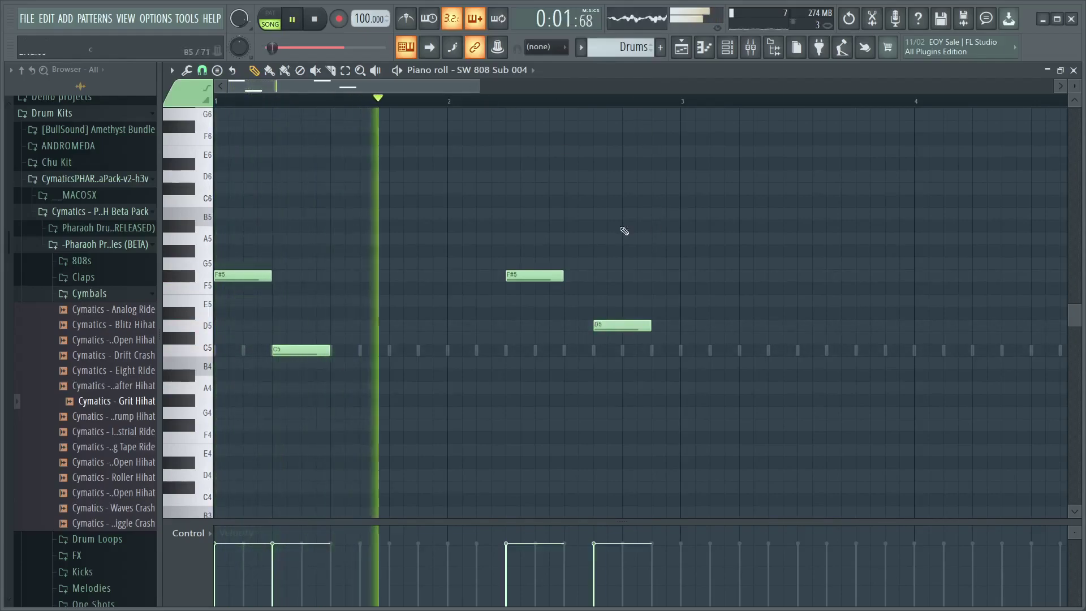
key(space)
click(690, 347)
drag(689, 348, 689, 333)
key(space)
key(space)
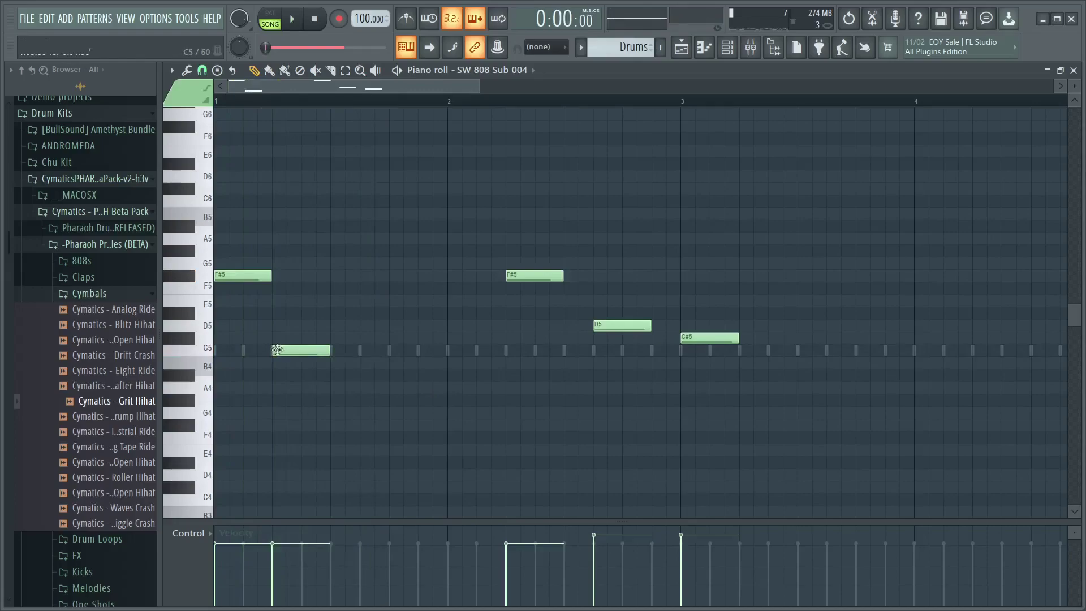
Raise bar 1's C5 note to C#5 and add two one-beat E5 notes in bar 4
drag(286, 348, 286, 335)
key(space)
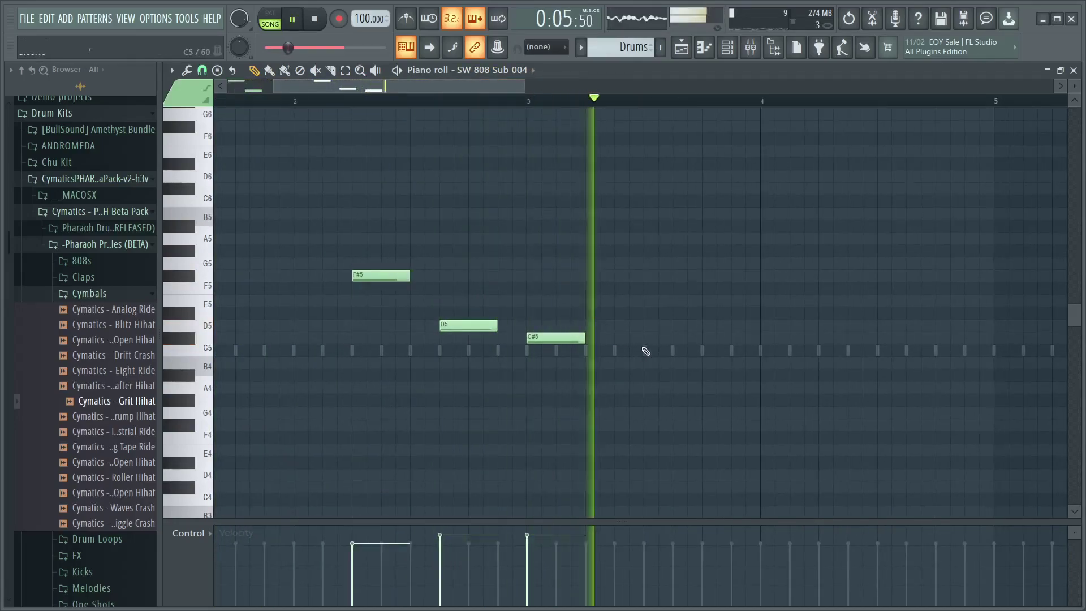
drag(830, 255, 868, 312)
click(912, 301)
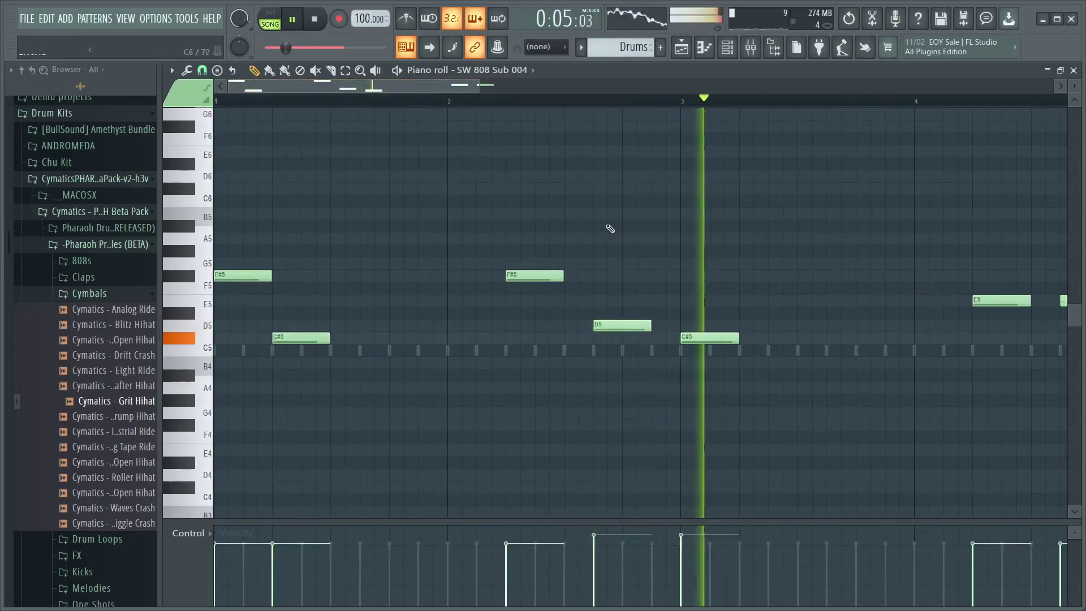
Lengthen the five 808 notes in bars 2 to 4 to one and a half beats and play the song
scroll(387, 130, down, 2)
key(space)
drag(407, 238, 957, 368)
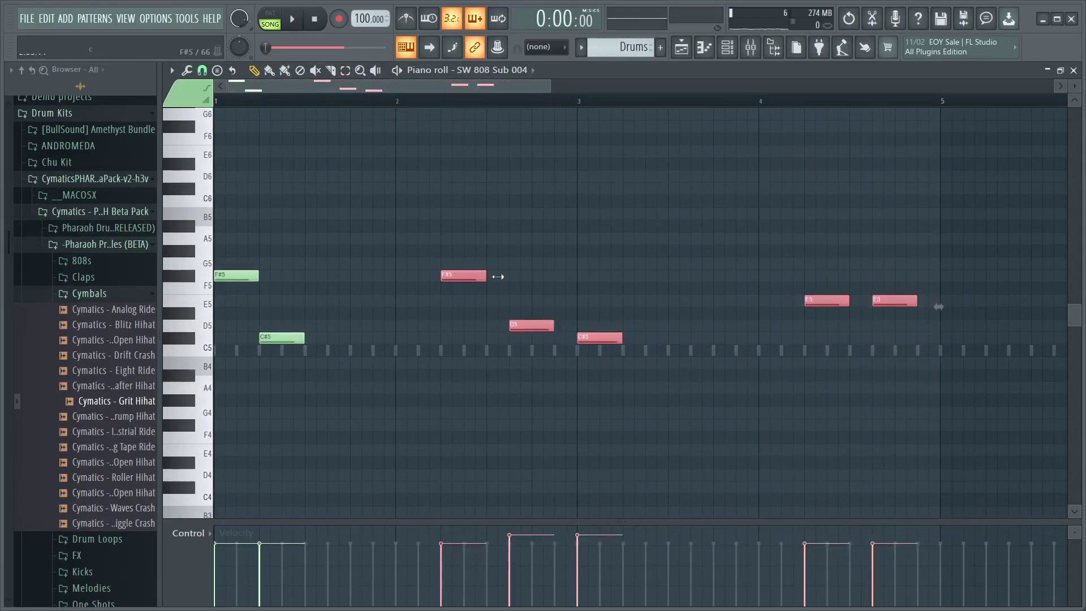
drag(488, 277, 521, 282)
click(512, 288)
key(space)
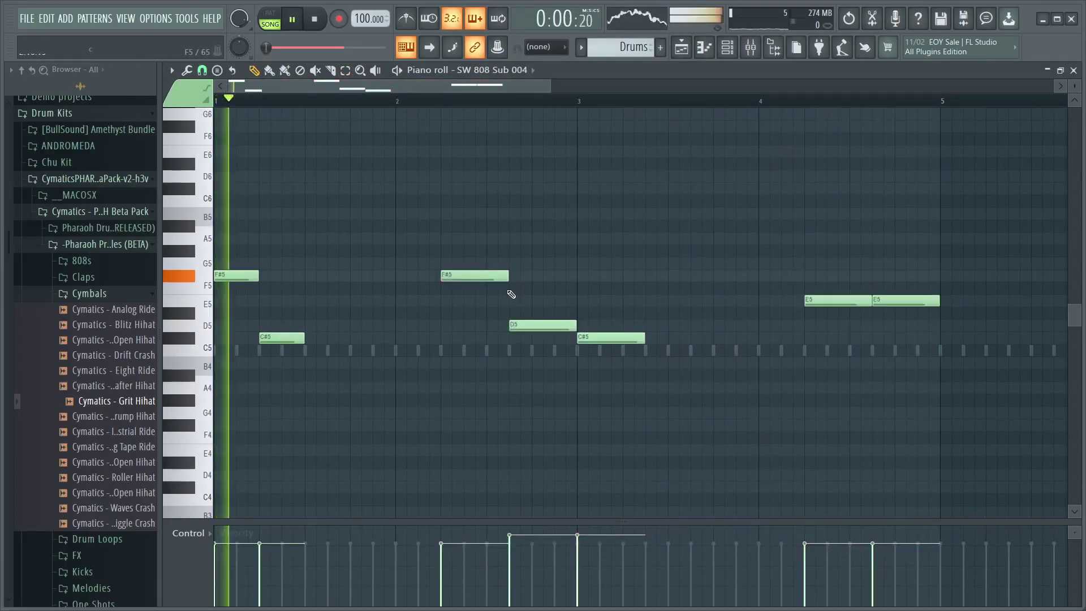
key(space)
key(space)
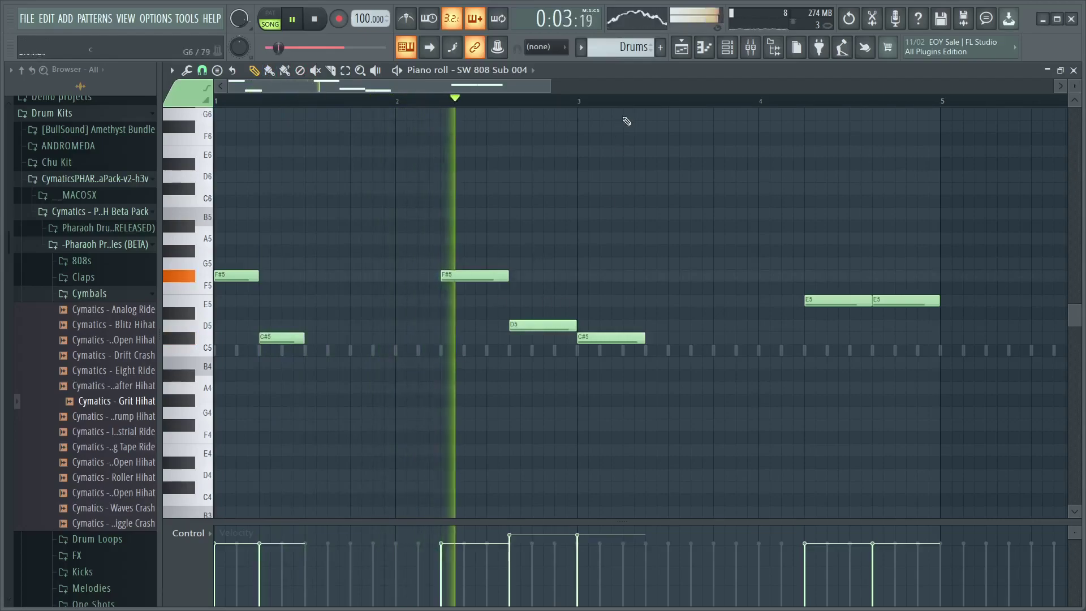
Repeat the 808 notes through bar 8, copy them to SW 808 Sub 001 and mute SW 808 Sub 004
click(345, 71)
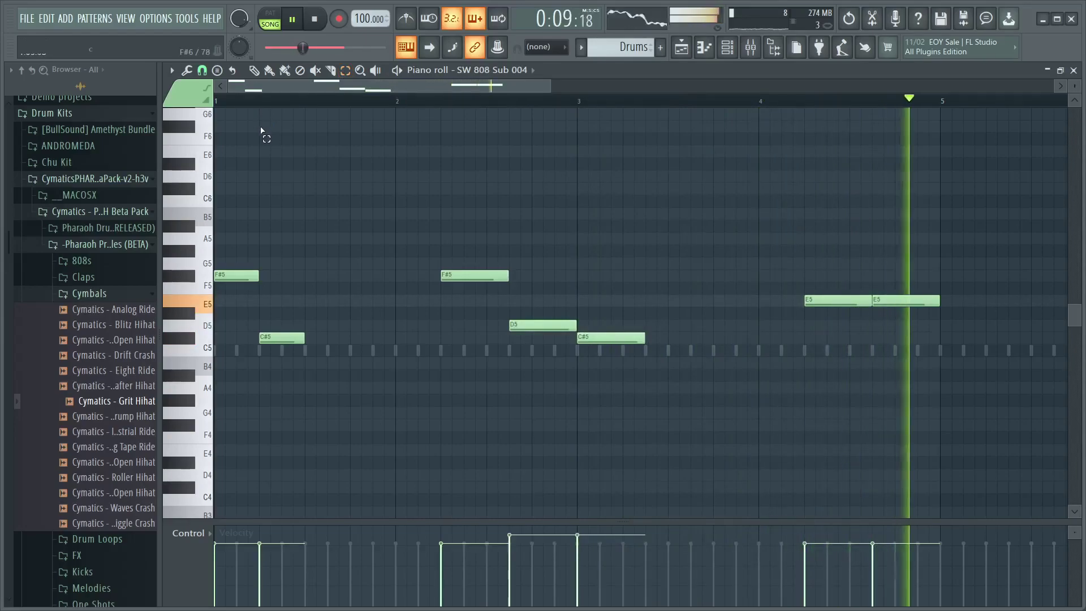
key(space)
key(F6)
click(200, 348)
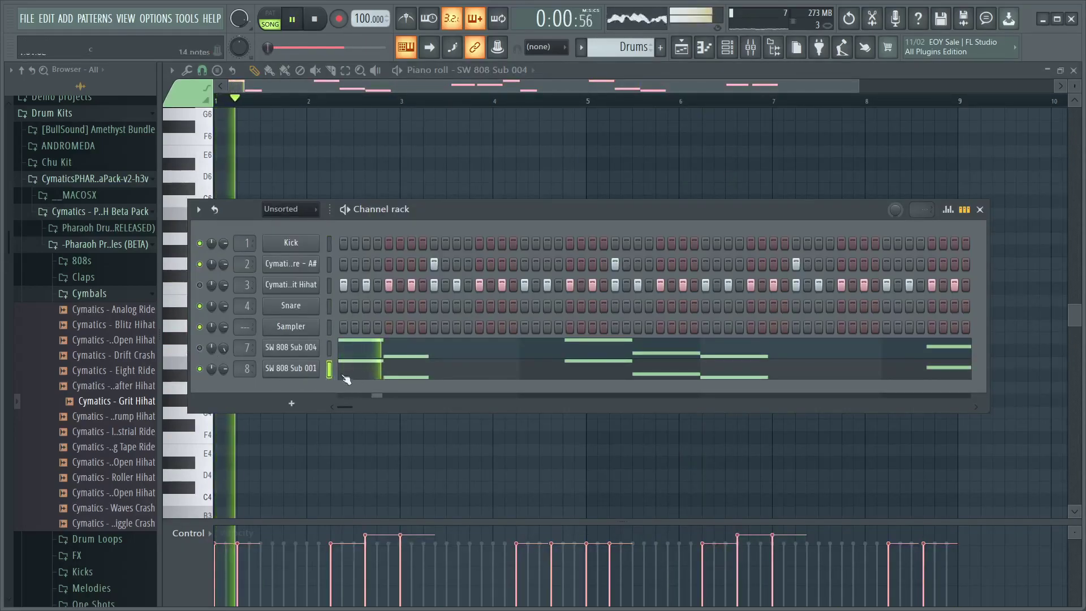
Extend each C#5 note in the SW 808 Sub 001 piano roll up to the following note and play the song
right_click(301, 369)
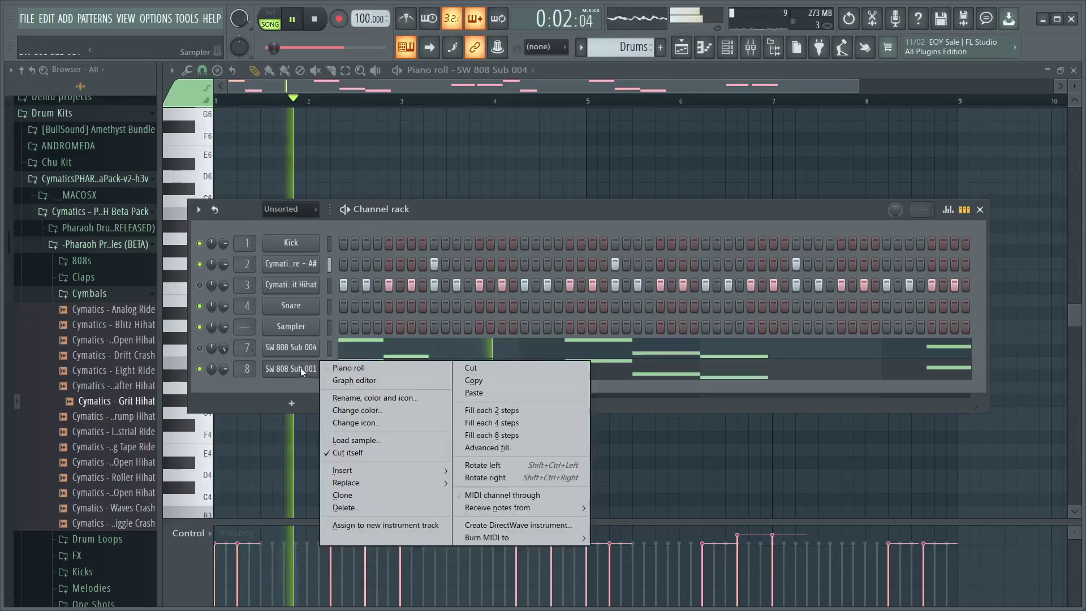
click(349, 366)
key(space)
key(space)
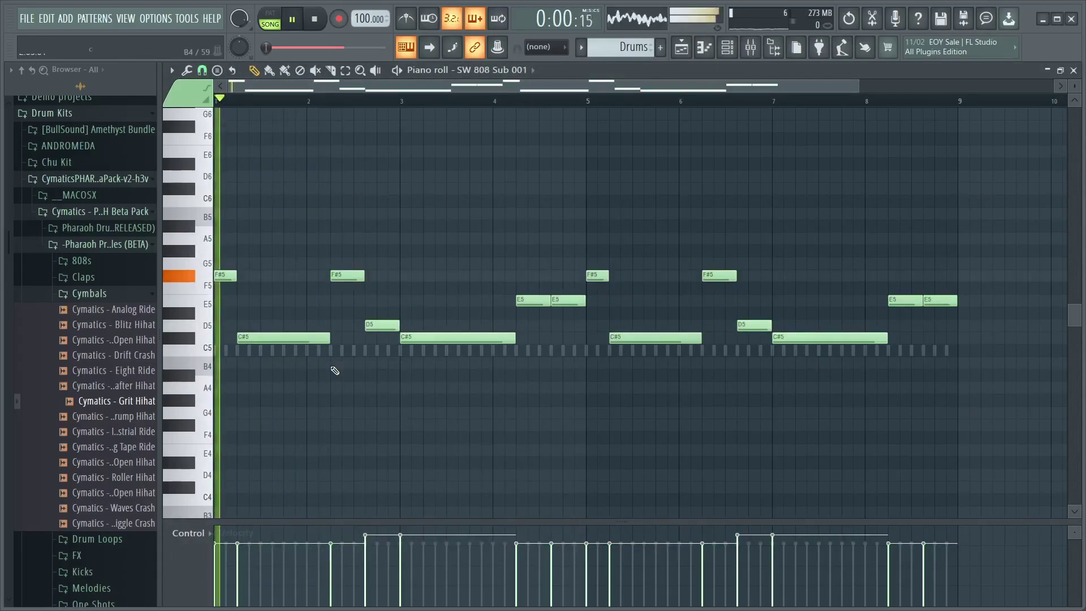
Load Fruity Parametric EQ 2 in the first effect slot of mixer Insert 8 while the song plays
key(F6)
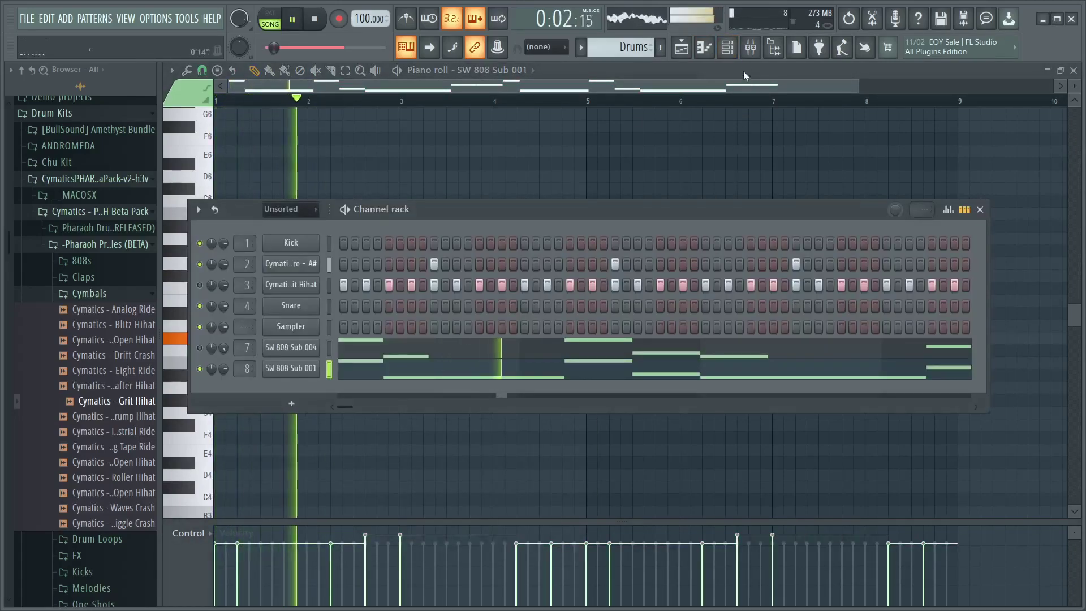
key(space)
click(753, 55)
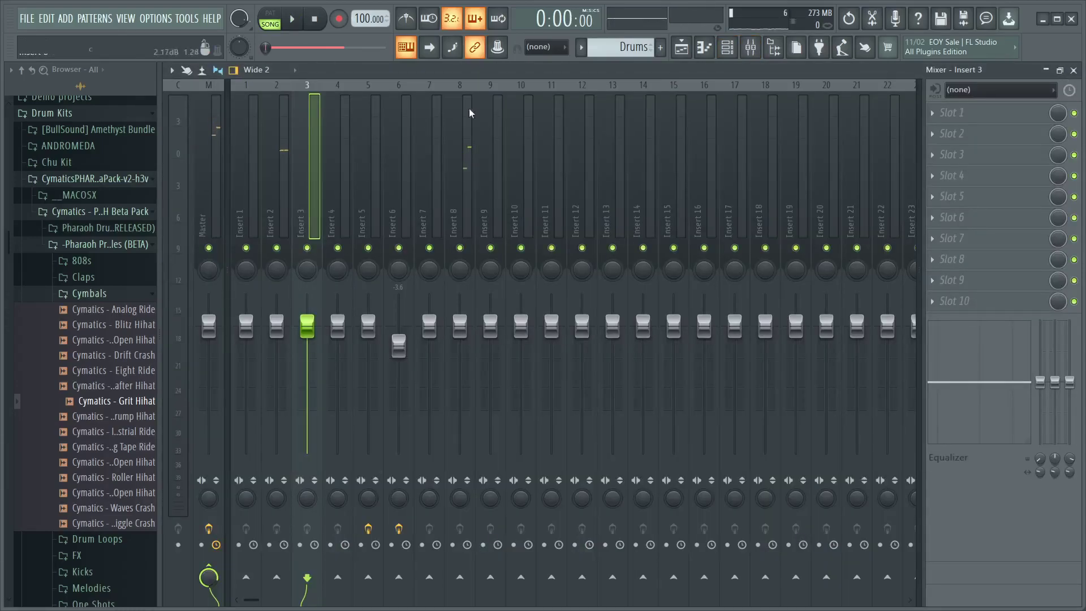
click(469, 113)
key(space)
click(934, 119)
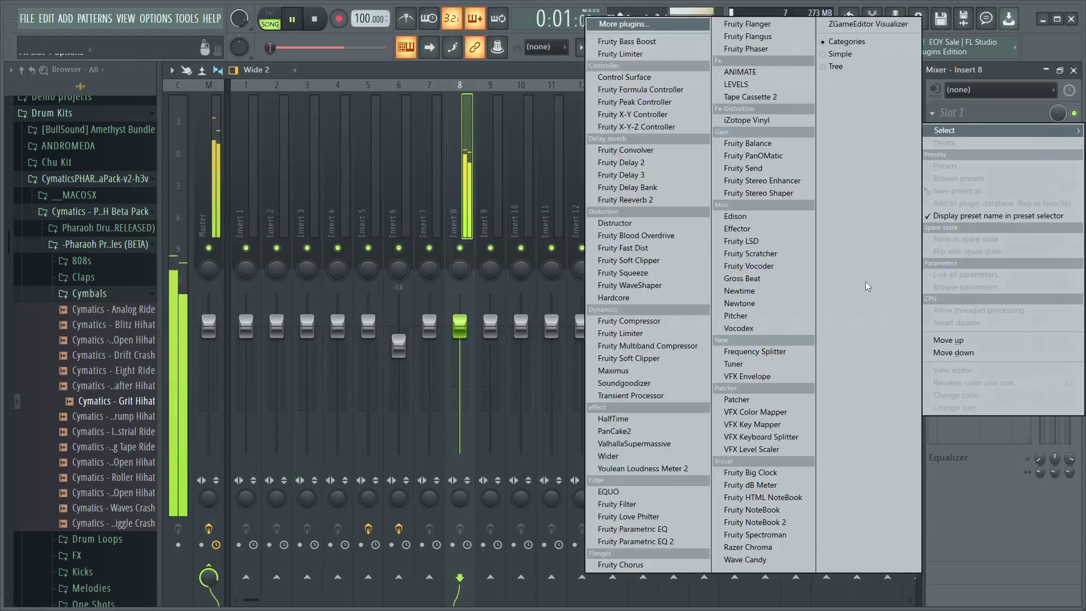
click(639, 541)
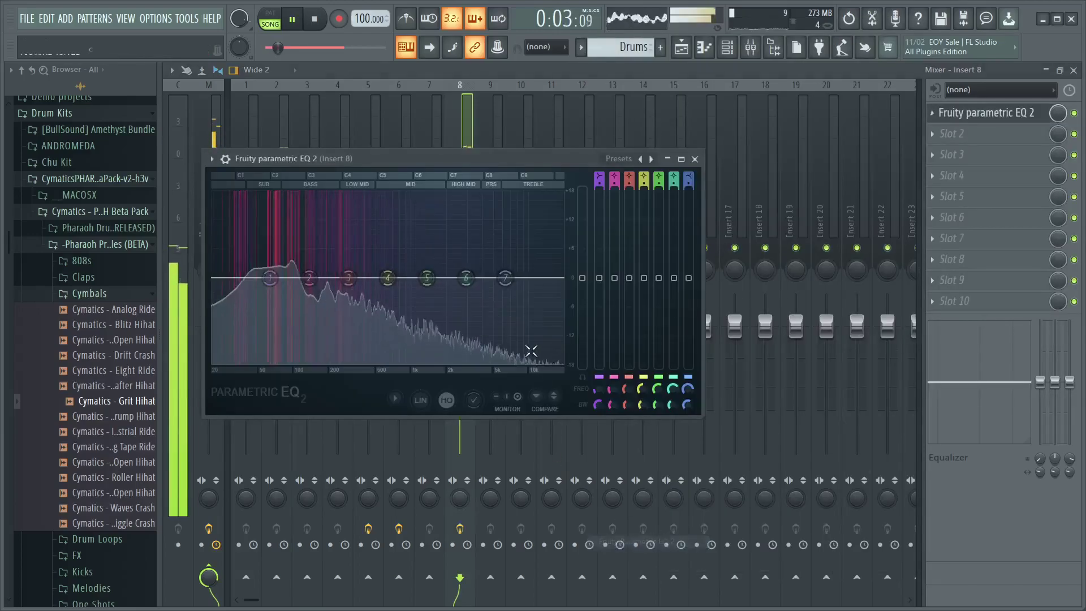
Filter out Insert 8's high frequencies with the EQ's highest band and close the plugin
key(space)
key(space)
drag(496, 361, 393, 361)
click(694, 159)
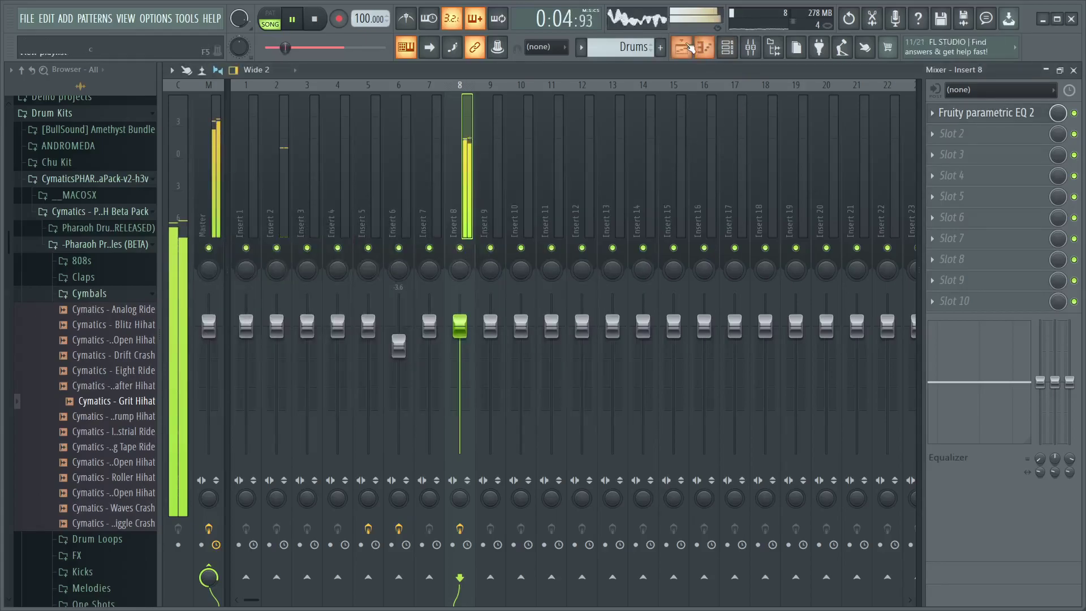
Return to the playlist, unmute SW 808 Sub 004 in place of SW 808 Sub 001 and play the song
click(682, 47)
key(space)
key(F6)
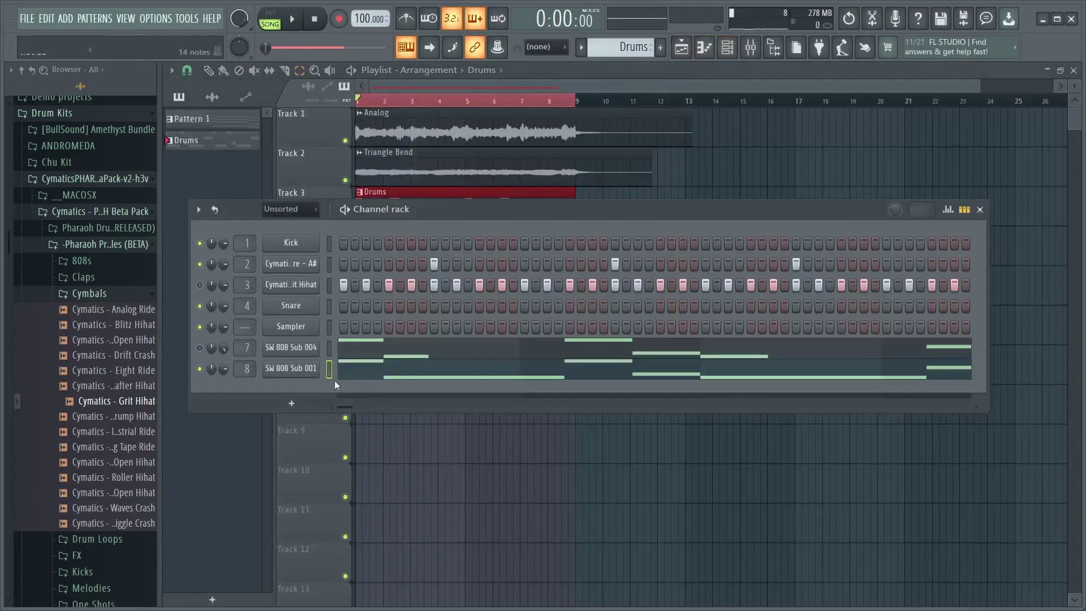
click(200, 348)
key(space)
Close the drum kit folders and open the 91V_Trap_Soul_Vocals_Free_Samples folder inside Chops Voice
click(101, 295)
click(100, 212)
click(101, 179)
scroll(114, 272, up, 4)
click(118, 292)
click(111, 253)
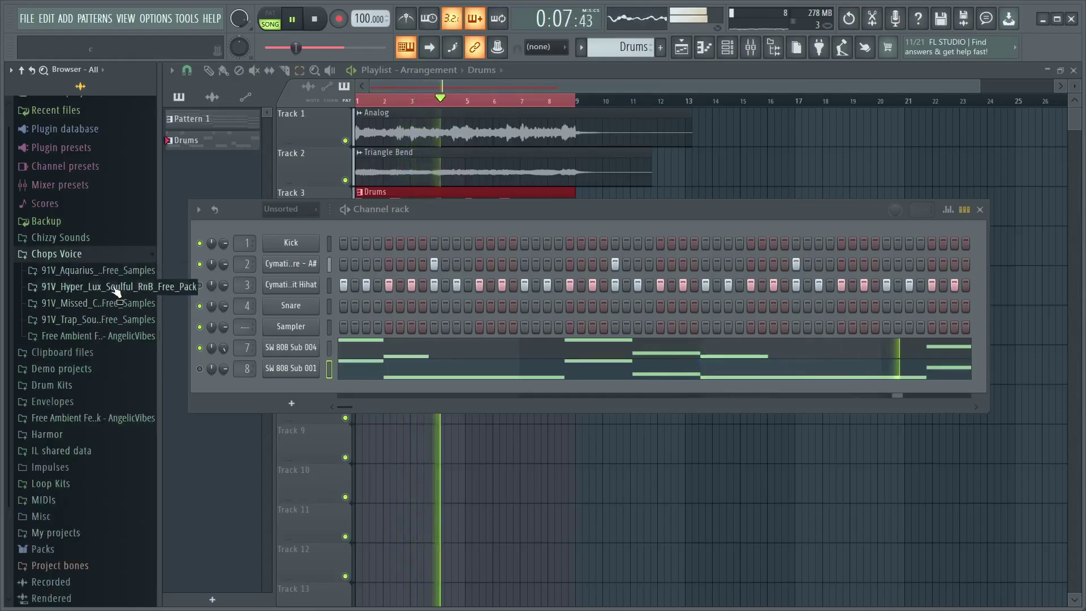
click(116, 291)
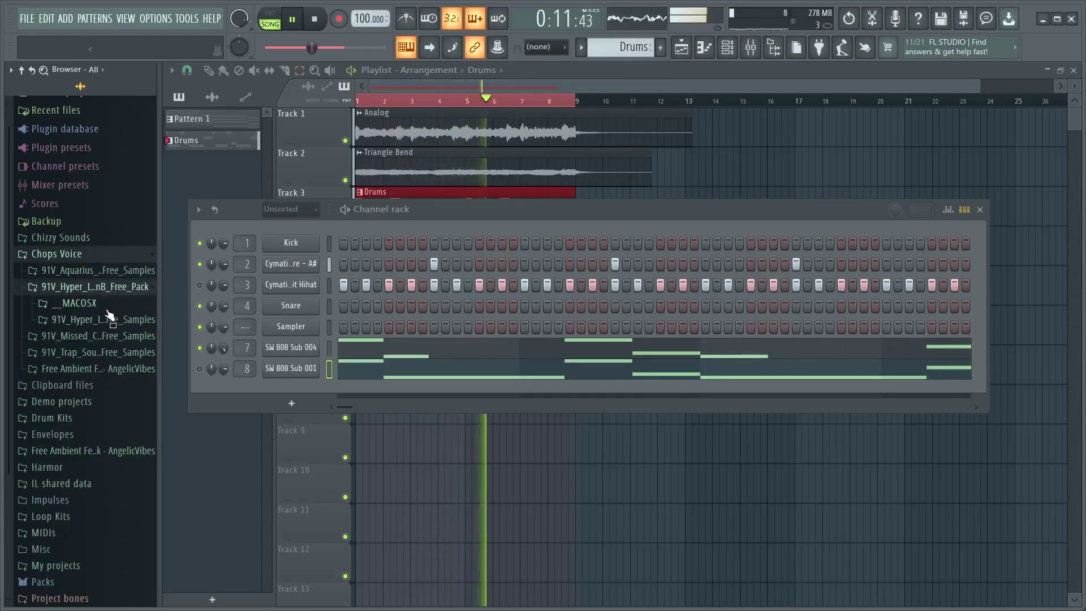
click(93, 352)
click(92, 351)
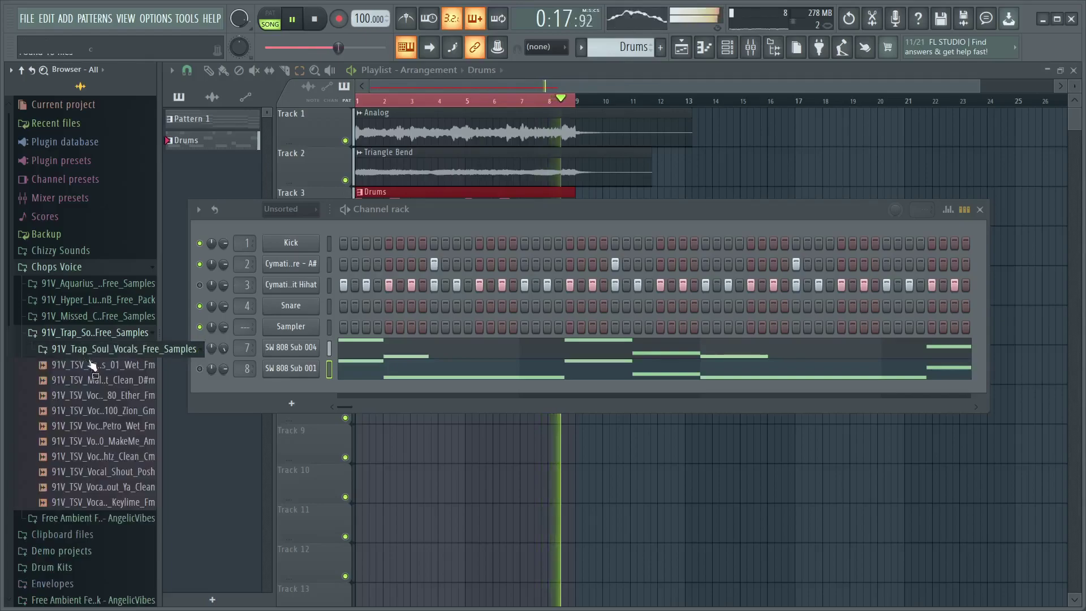
Audition the trap soul vocal samples and add 91V_TSV_Vocal_Shout_Posh as a new channel
click(119, 458)
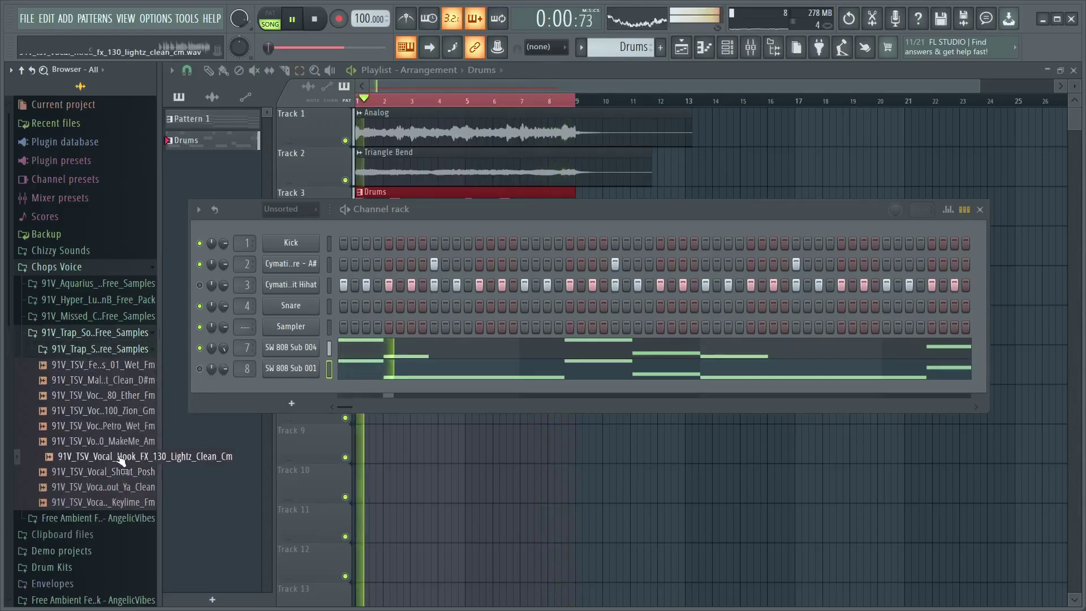
click(120, 444)
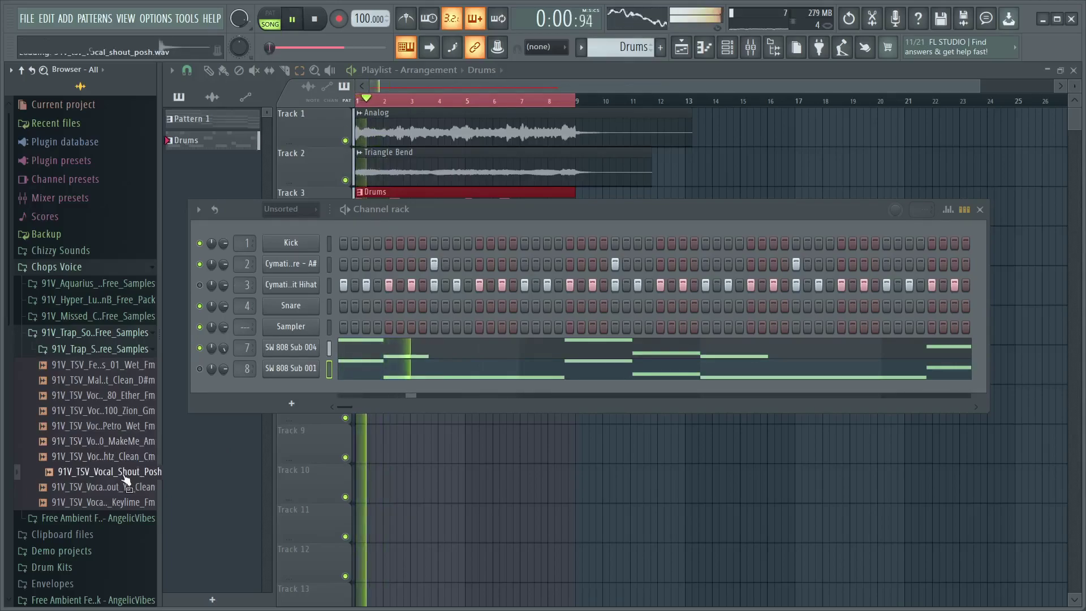
drag(126, 480, 325, 401)
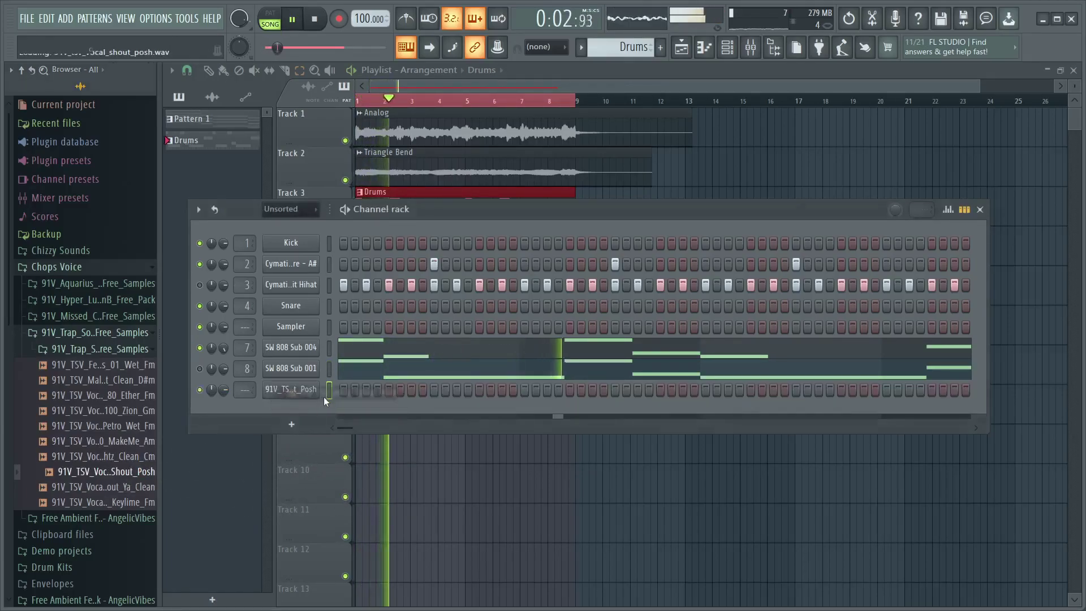
Raise the vocal shout sample's time-stretching pitch and place a hit on the channel's first step
click(290, 390)
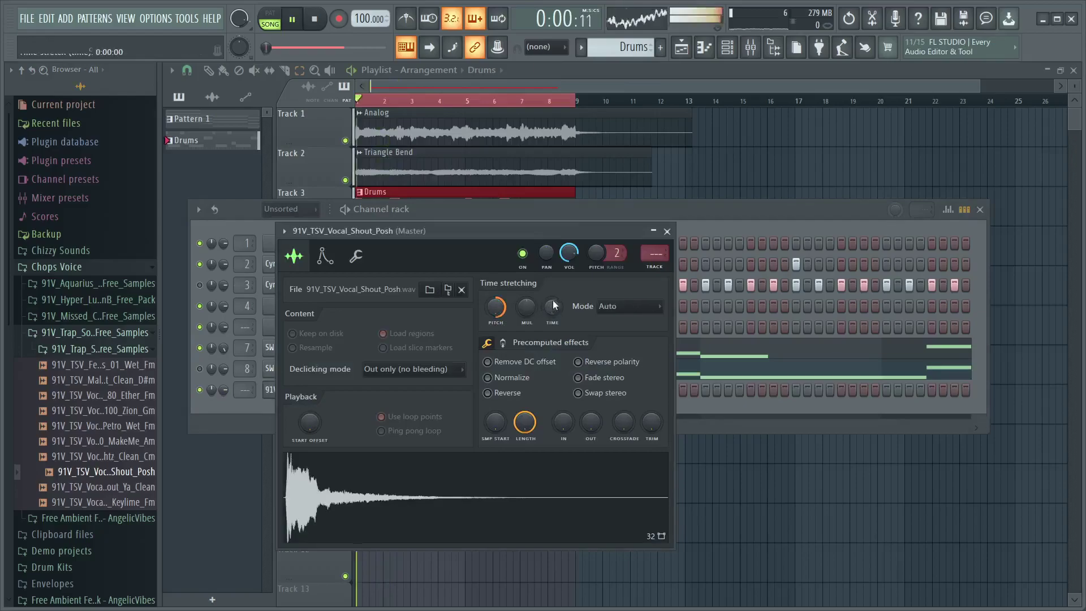
click(667, 231)
key(space)
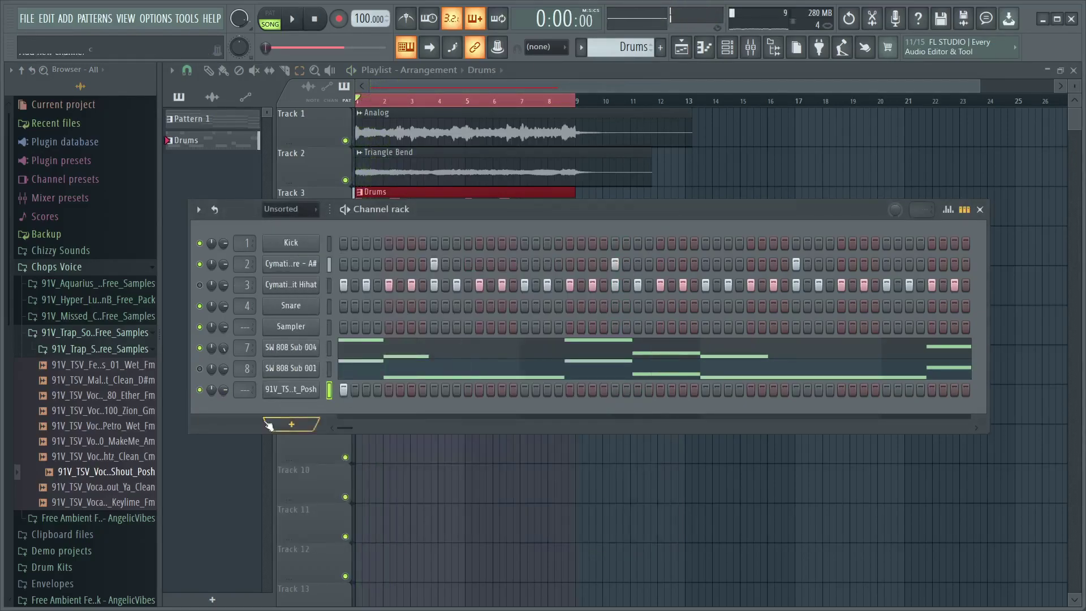
Load Fruity Parametric EQ 2 on Insert 9 and cut the vocal's high frequencies with a low-pass on band 7
key(space)
click(751, 47)
click(933, 113)
mouse_move(946, 131)
click(639, 542)
key(space)
drag(541, 315, 531, 399)
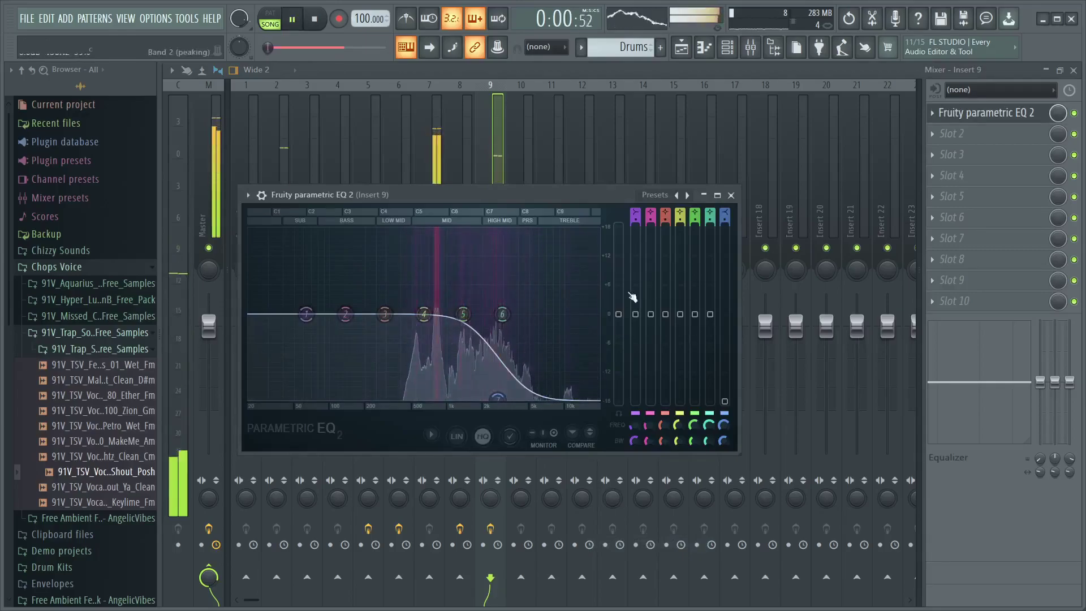
click(731, 195)
Load Tape Cassette 2 in slot 2 of Insert 9, adjust its settings and close it
click(956, 133)
mouse_move(945, 151)
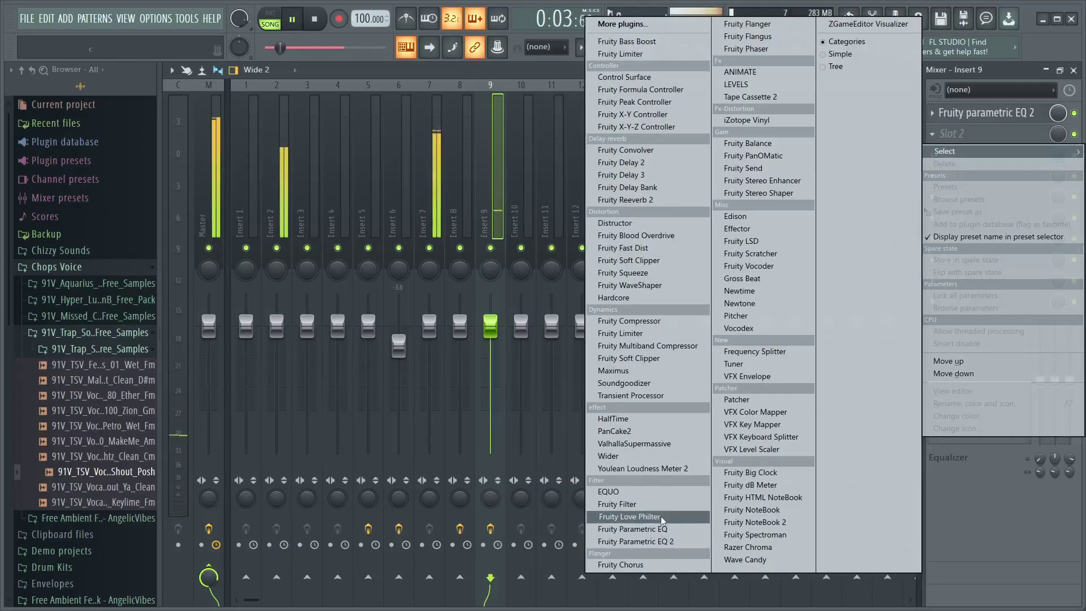
click(763, 97)
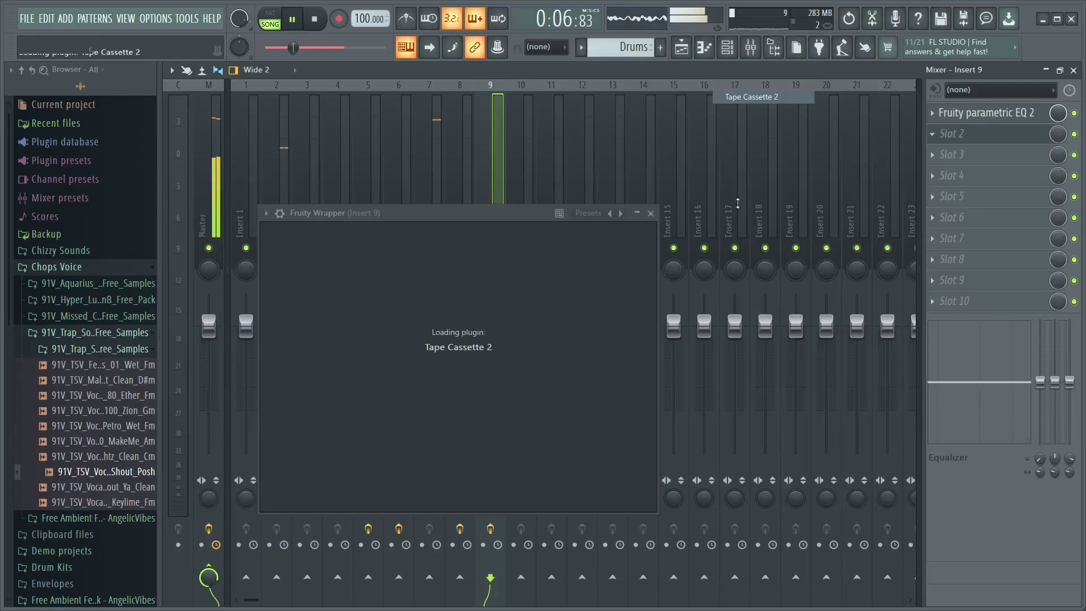
click(447, 235)
click(510, 380)
click(687, 213)
Add Fruity Love Philter in slot 3 of Insert 9, listen to it with the song and close it
key(space)
click(968, 155)
click(700, 229)
key(space)
click(746, 230)
Add Fruity Reeverb 2 in slot 4 of Insert 9, raise its wet level and close it
click(967, 175)
click(763, 479)
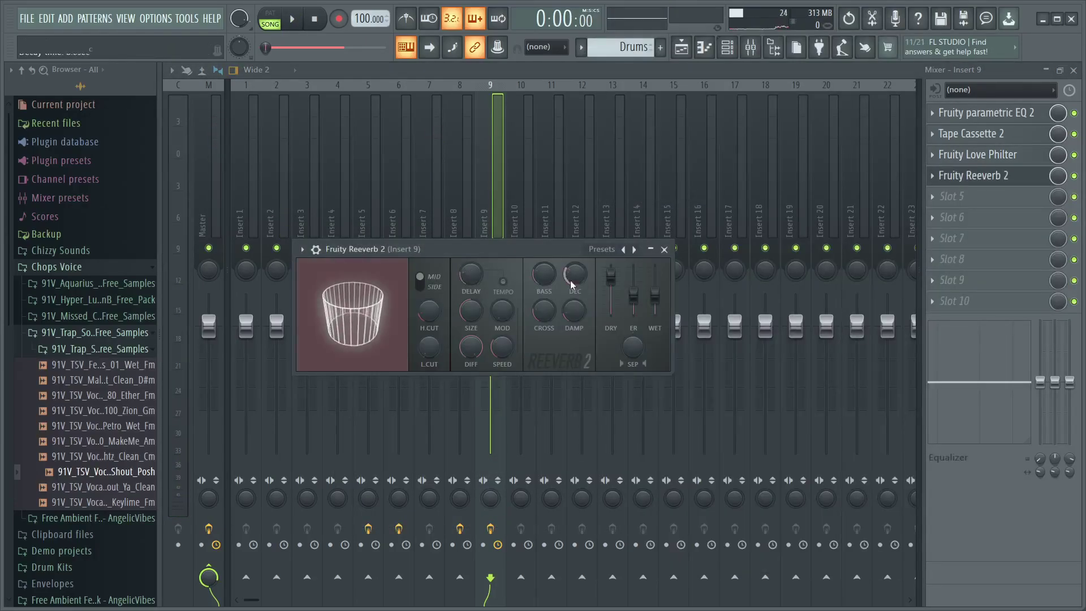
key(space)
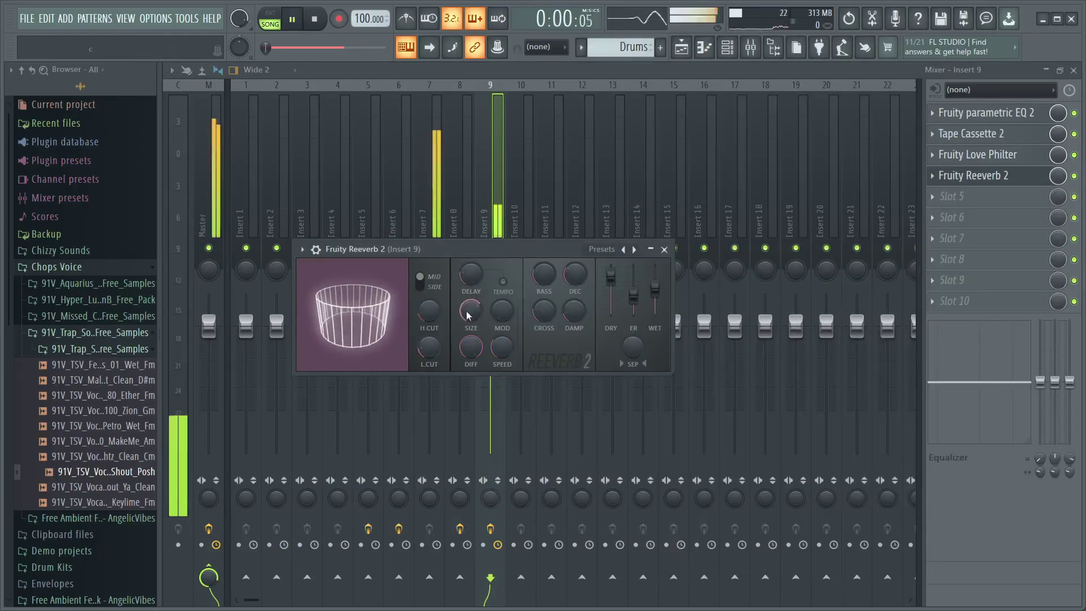
click(665, 250)
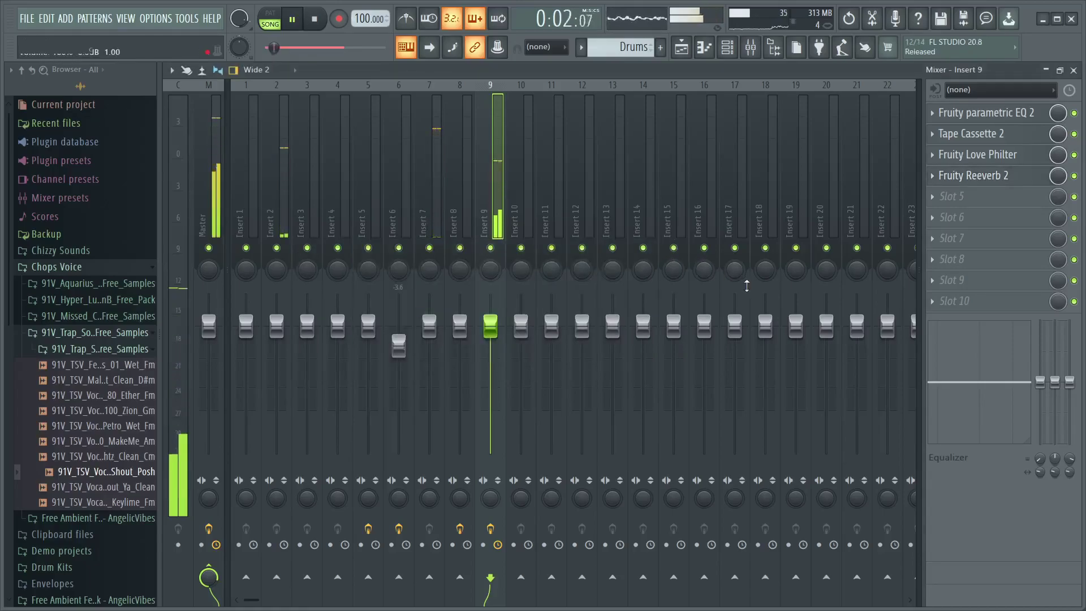
Open the 91V_TSV_Vocal_Shout_Posh piano roll and repeat its note at the start of bar 5
click(724, 52)
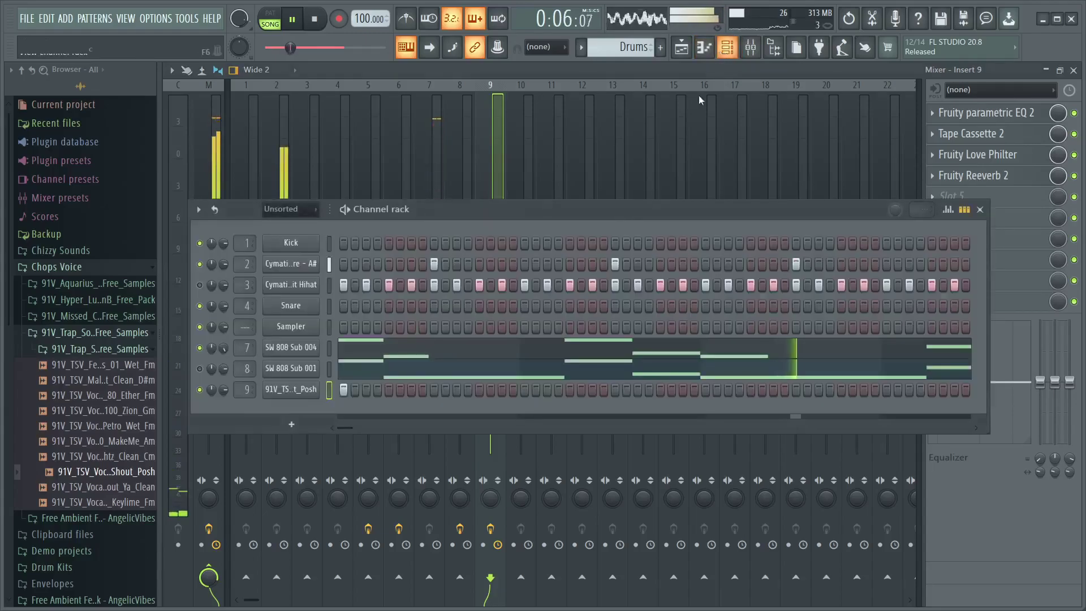
right_click(290, 394)
click(292, 396)
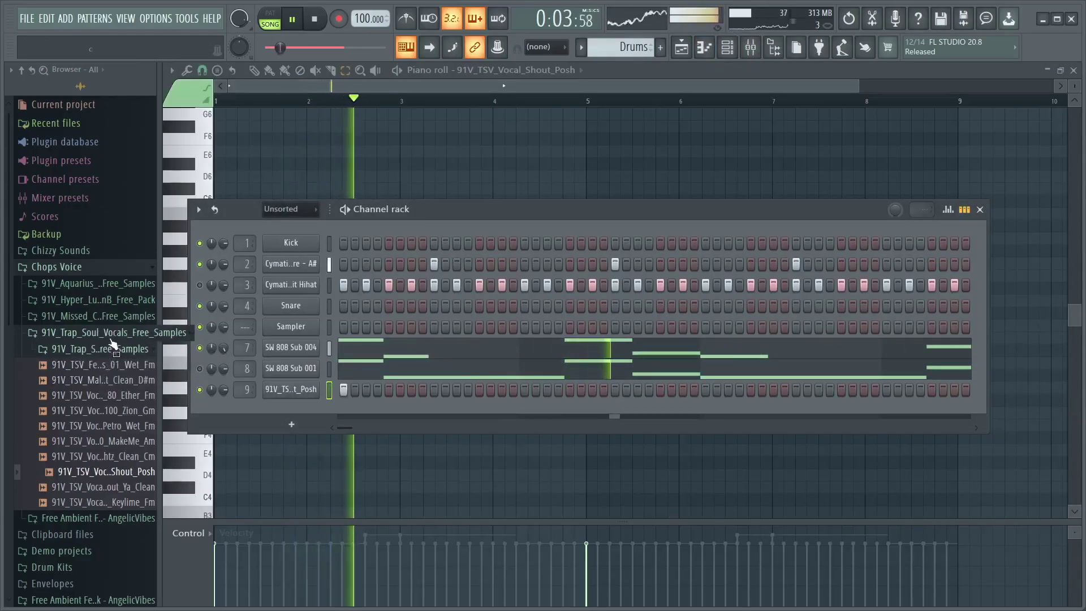
Browse the 91V_Aquarius samples in Chops Voice and add AQU_vocal_adlib_pitched_simple_breath_F as a new channel
click(96, 332)
click(116, 283)
key(space)
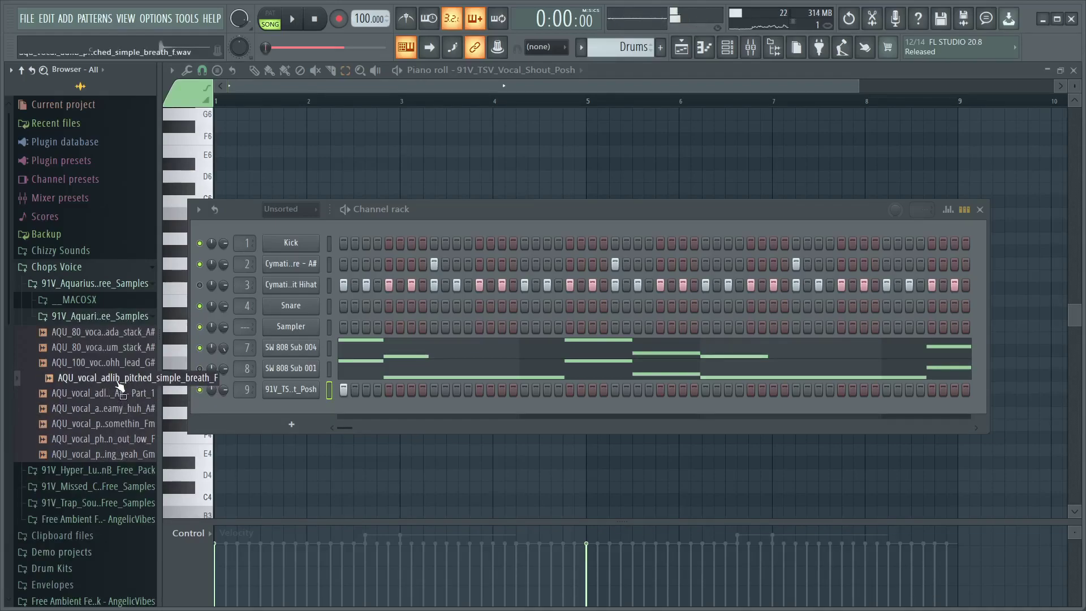
key(space)
drag(118, 383, 275, 406)
Check the time-stretching settings of the AQU breath adlib channel, close them and route the channel to mixer track 9
click(278, 411)
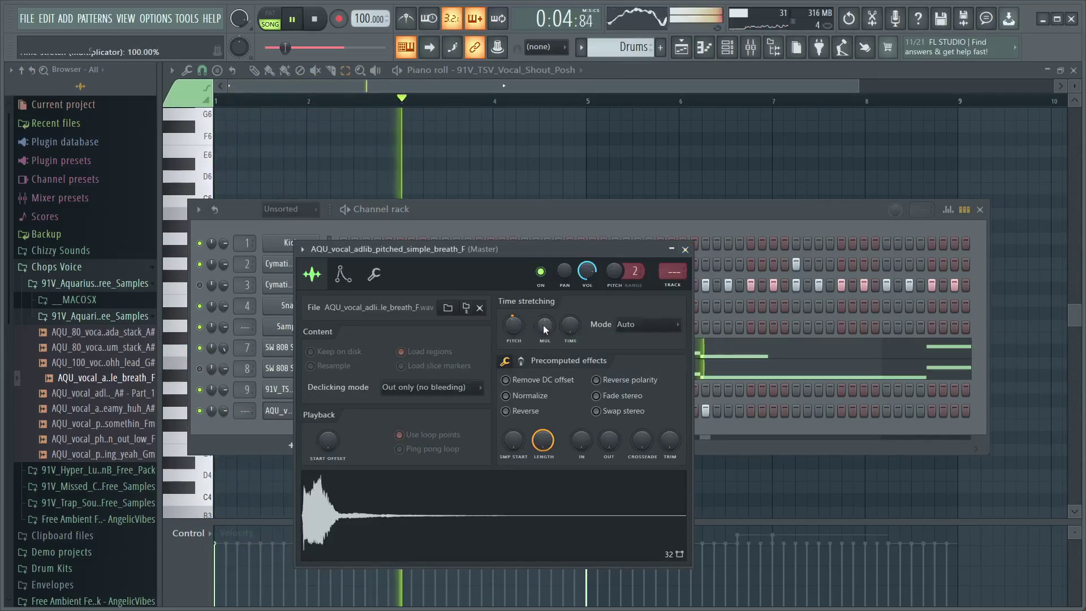
click(685, 250)
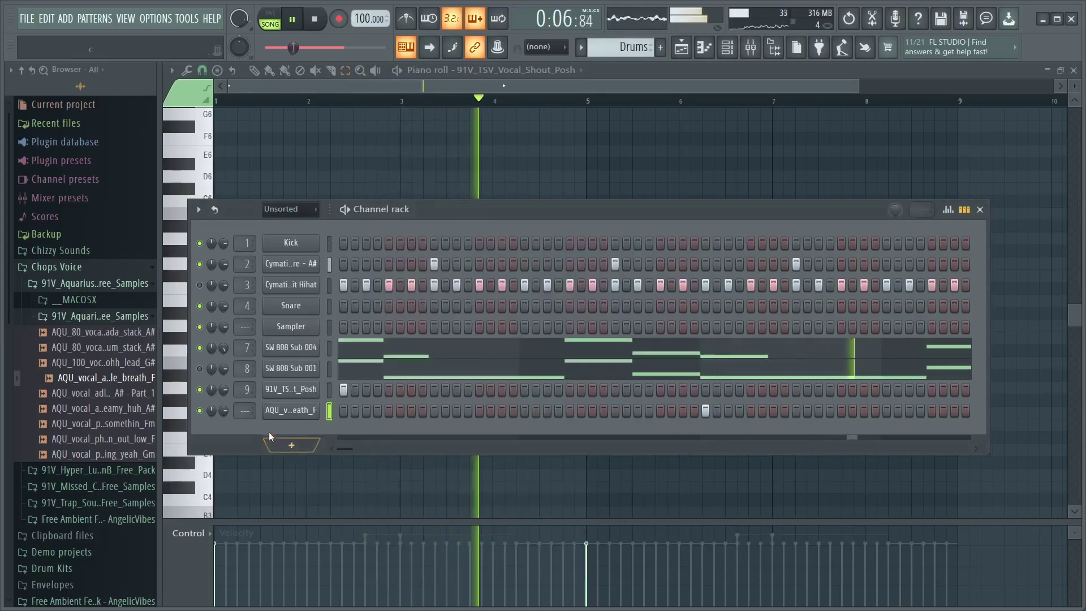
drag(245, 411, 245, 377)
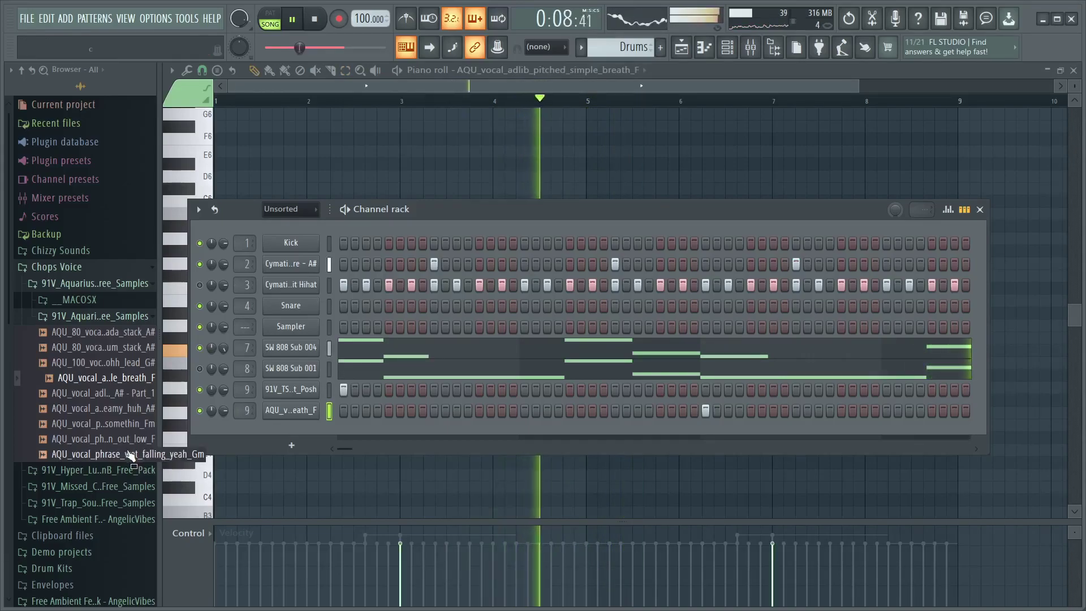
Audition AQU_vocal_phrase_wet_falling_yeah_Gm against the song and add it as a new channel
click(130, 454)
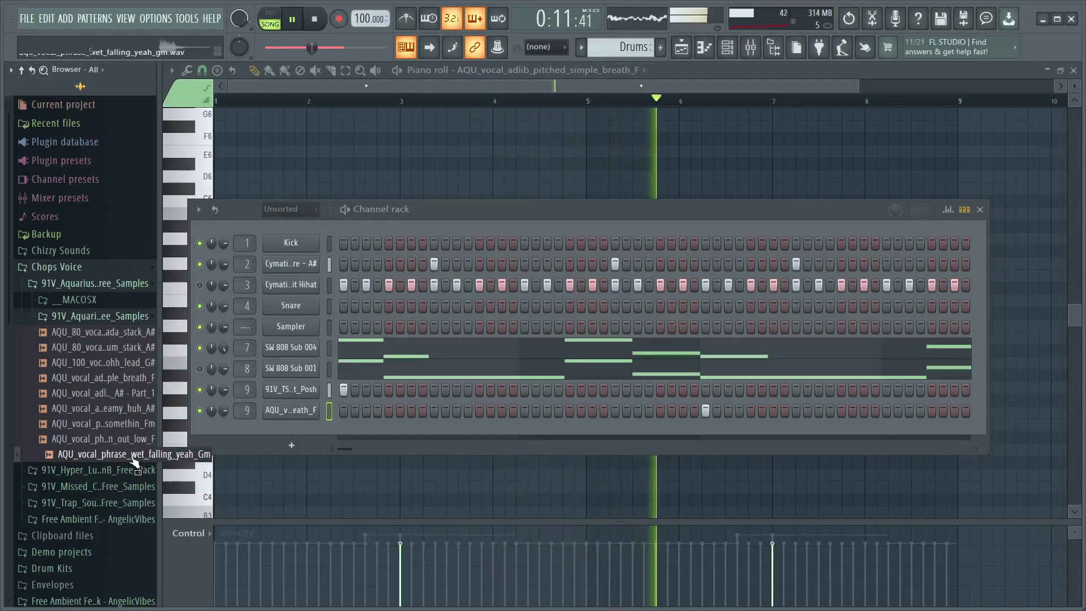
drag(290, 433, 289, 430)
key(space)
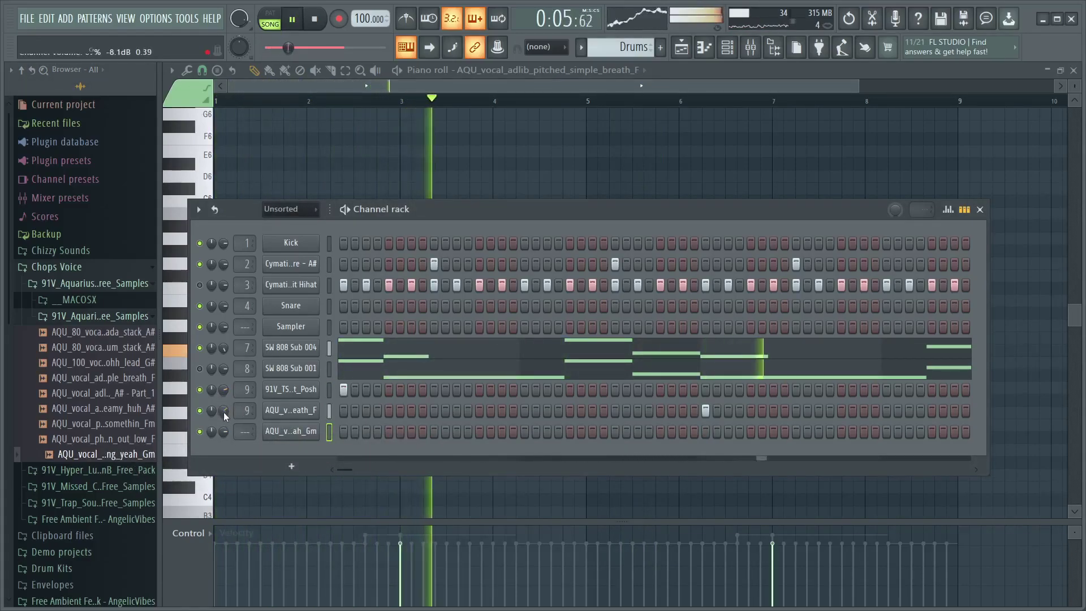
Set the falling yeah vocal's time-stretching mode to Stretch, close its settings and place a hit on its first step
click(310, 433)
key(space)
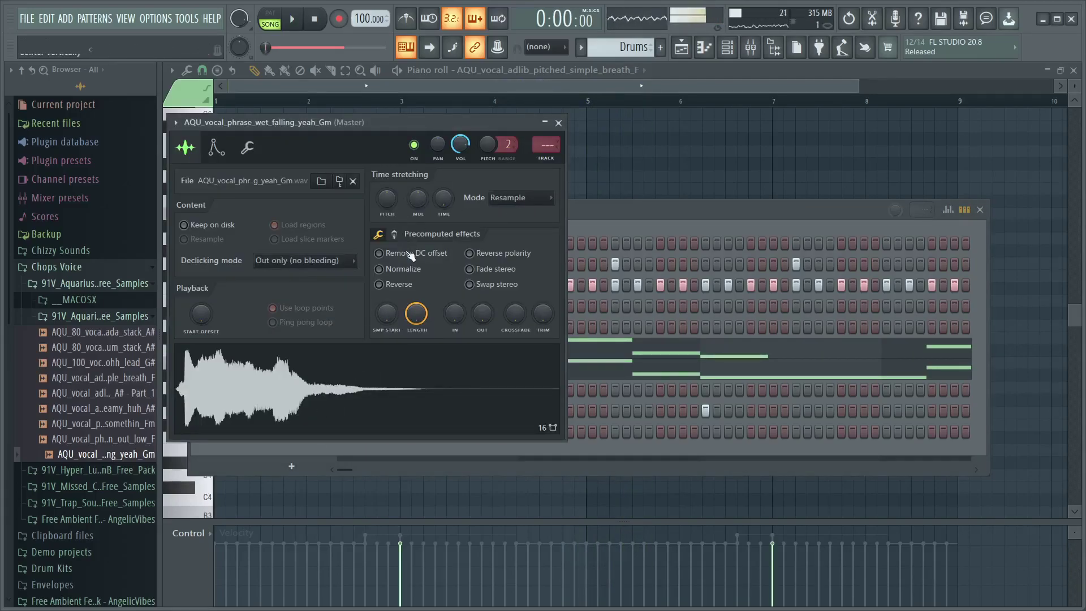
click(503, 208)
click(522, 250)
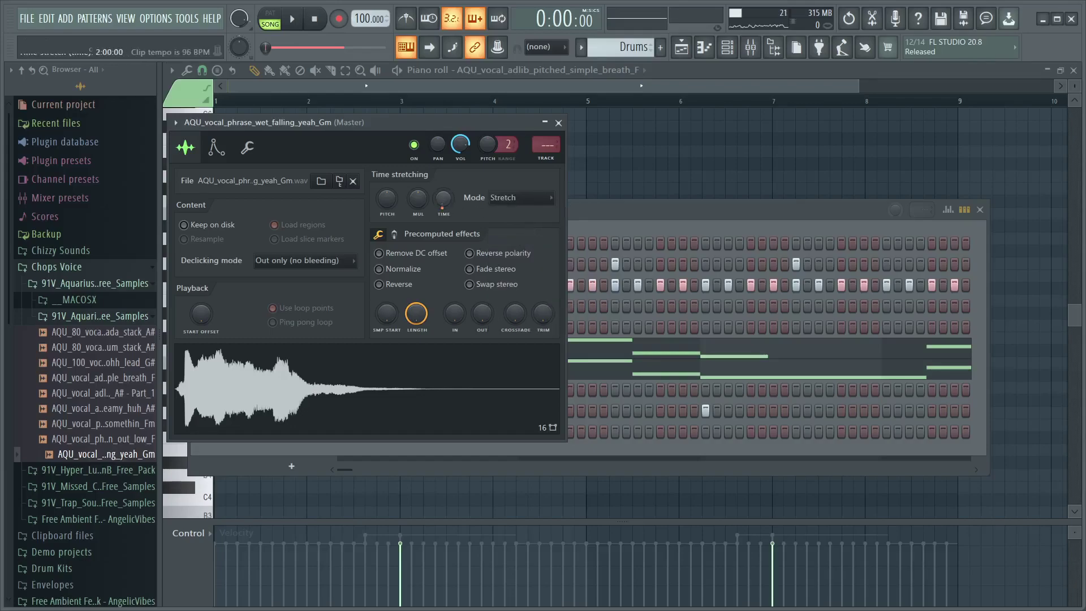
click(559, 123)
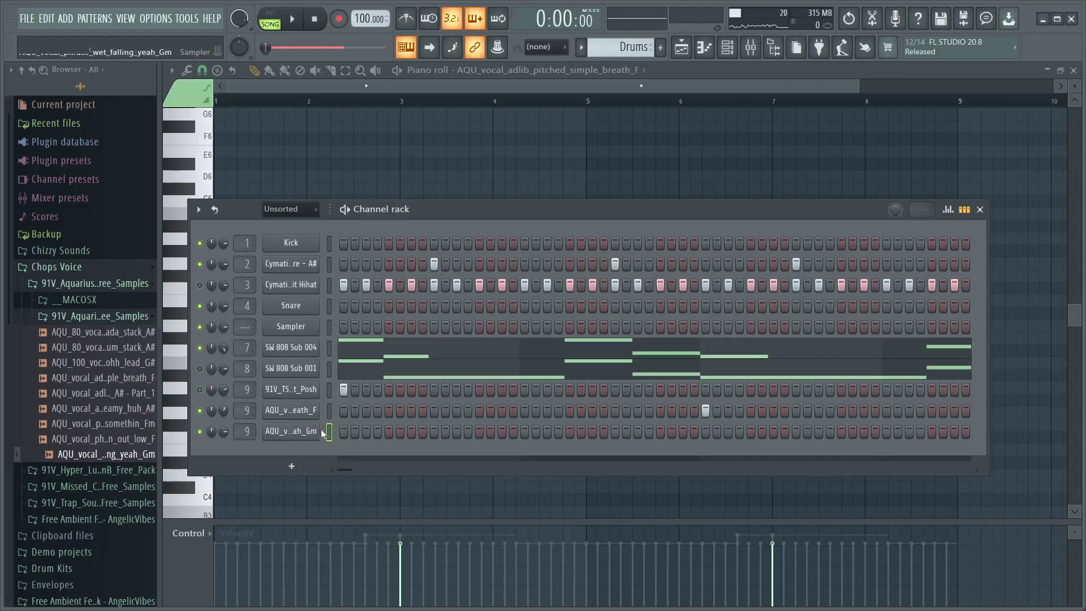
click(345, 432)
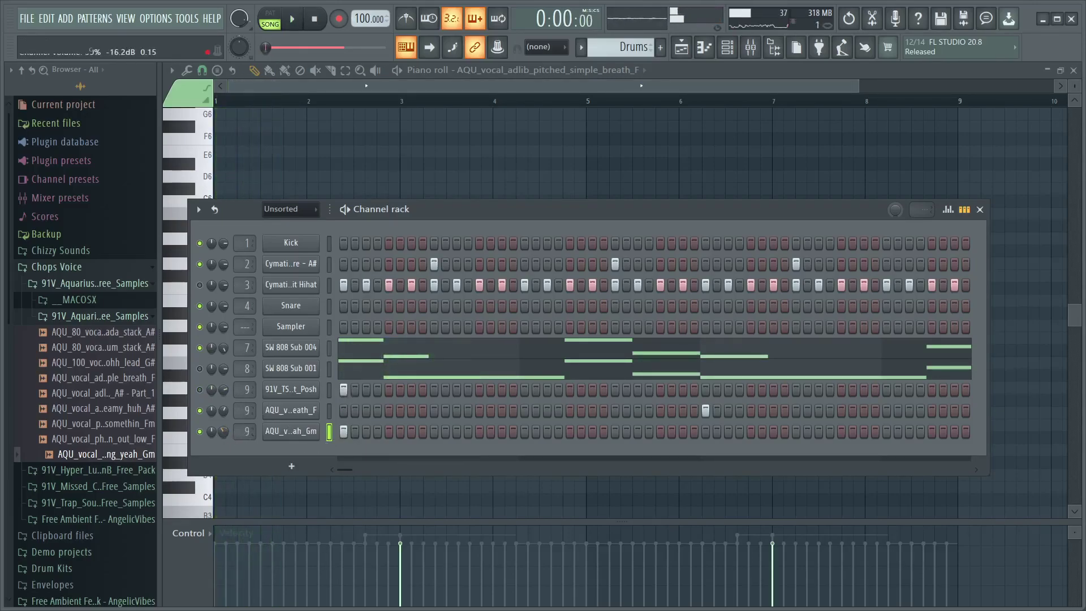
right_click(223, 366)
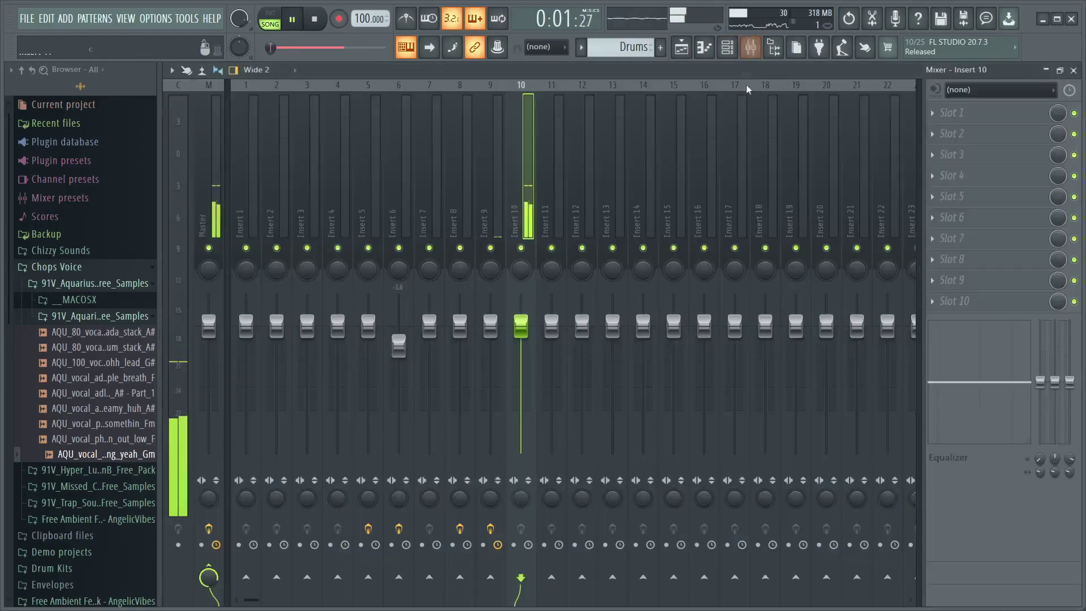
Load Fruity Parametric EQ 2 in slot 1 of Insert 10 and cut the highs steeply with band 7
click(934, 113)
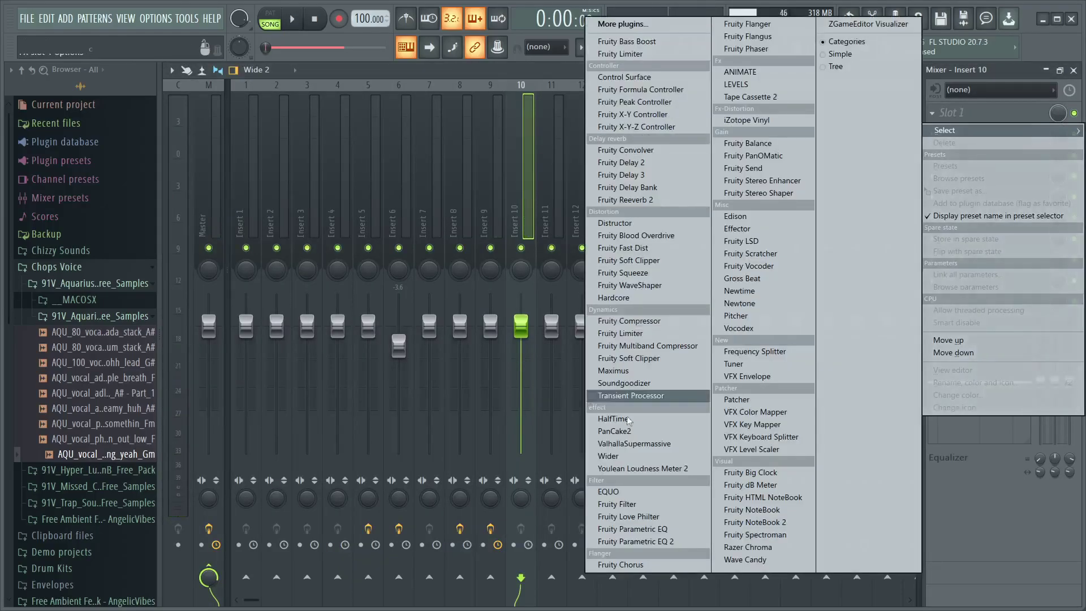
click(635, 542)
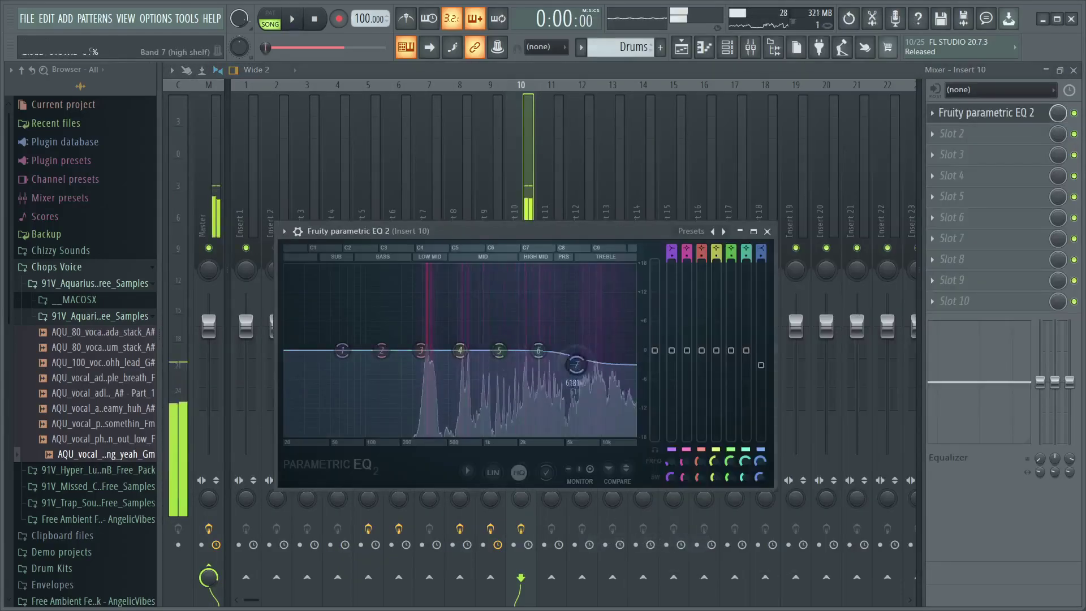
drag(575, 369, 549, 397)
drag(548, 396, 517, 402)
Add Fruity Reeverb 2 in slot 2 of Insert 10, adjust its size, listen to it and close both effect windows
click(933, 133)
click(626, 200)
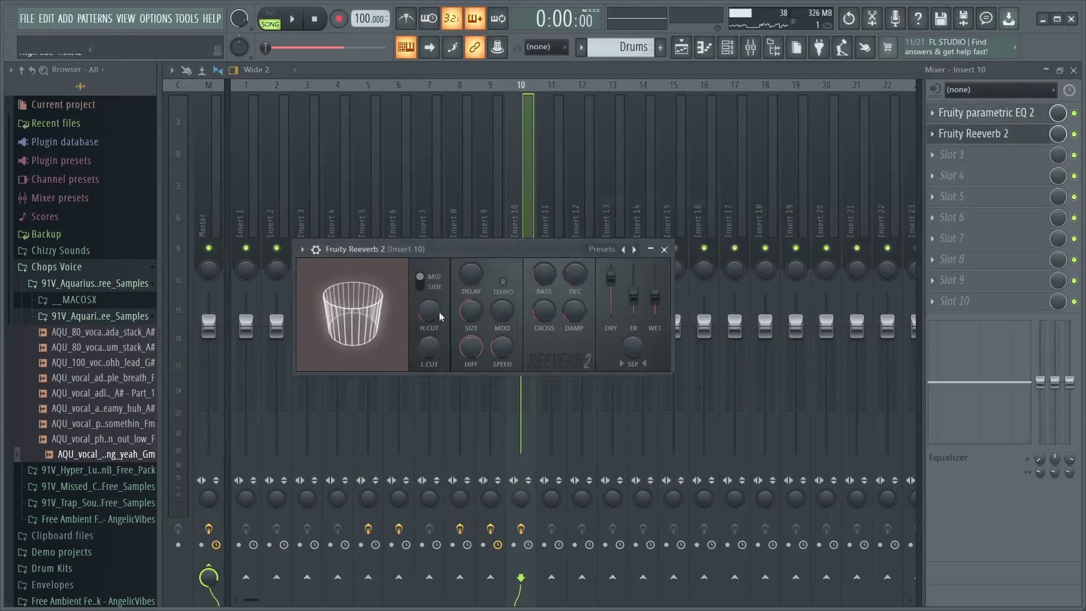
drag(469, 314, 469, 300)
key(space)
click(665, 249)
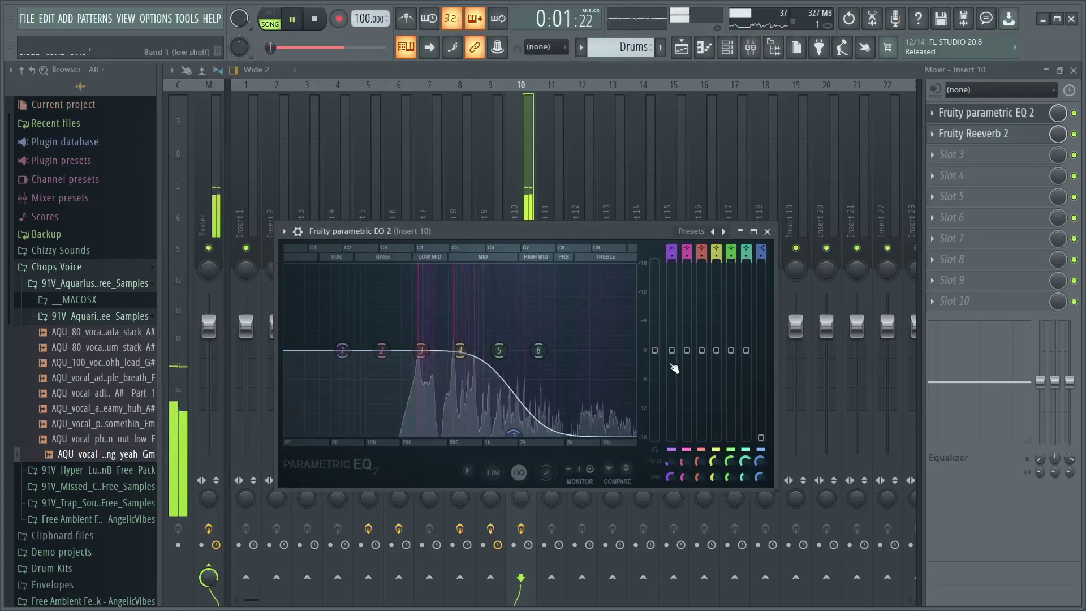
click(767, 232)
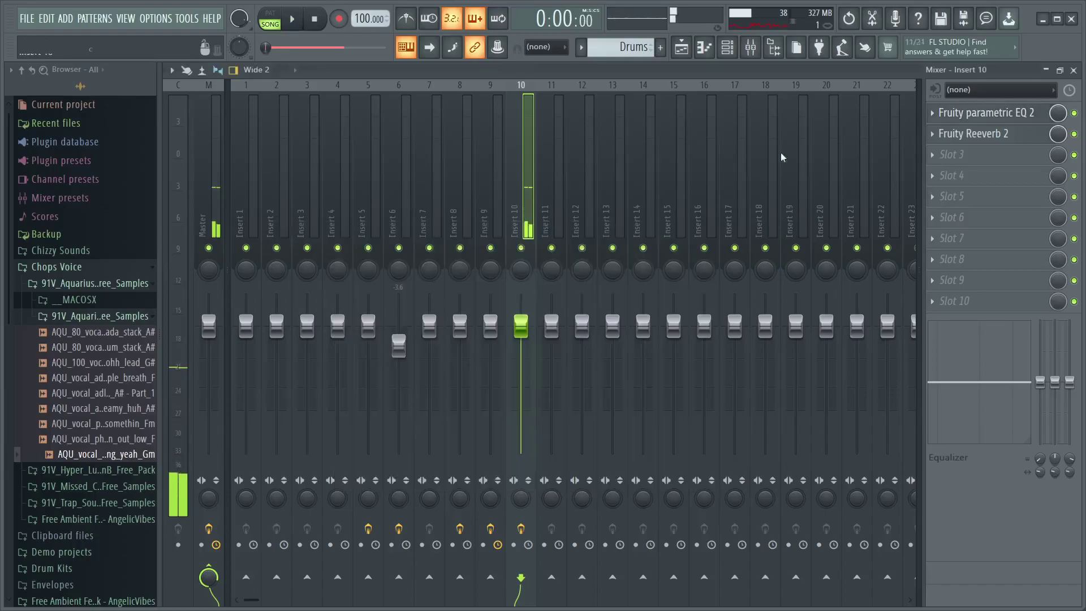
Load NTPB - Kick (Royal) on the Kick channel and place hits on steps 1, 7, 21, 33 and 39
click(729, 50)
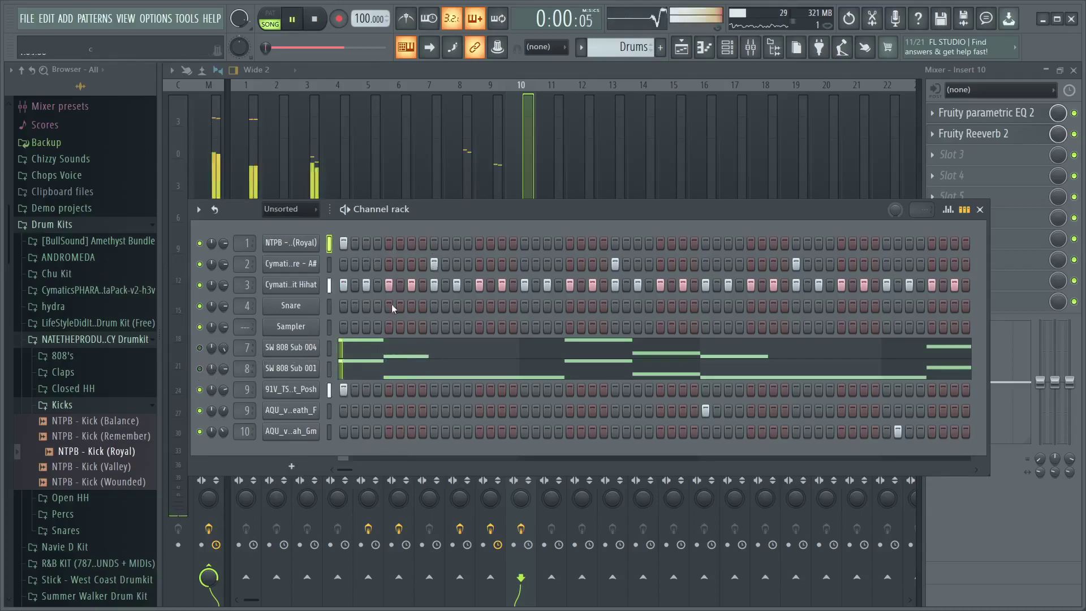
click(411, 244)
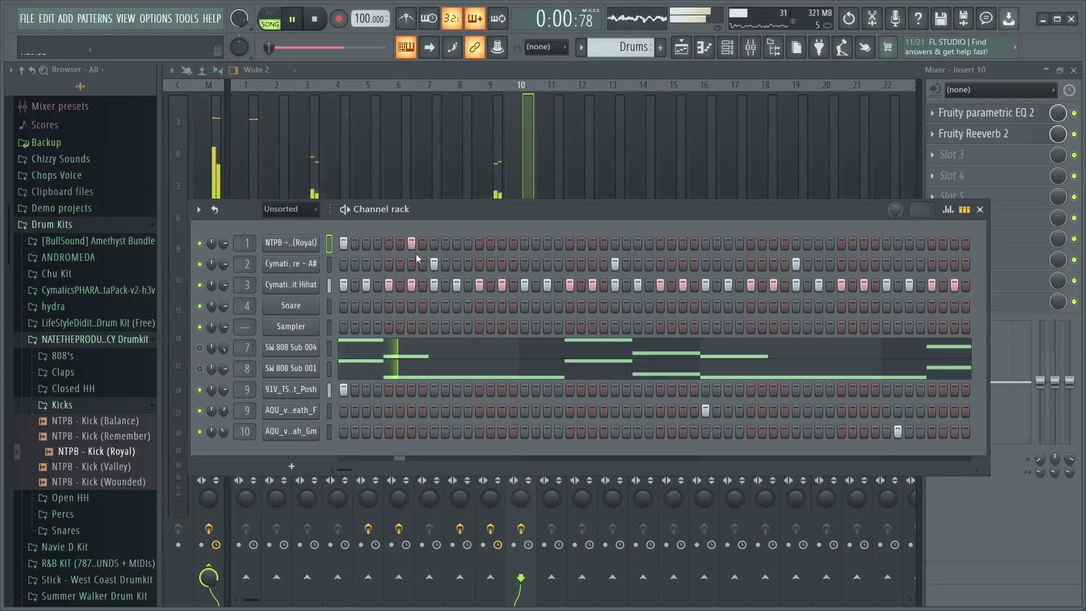
click(570, 246)
click(705, 244)
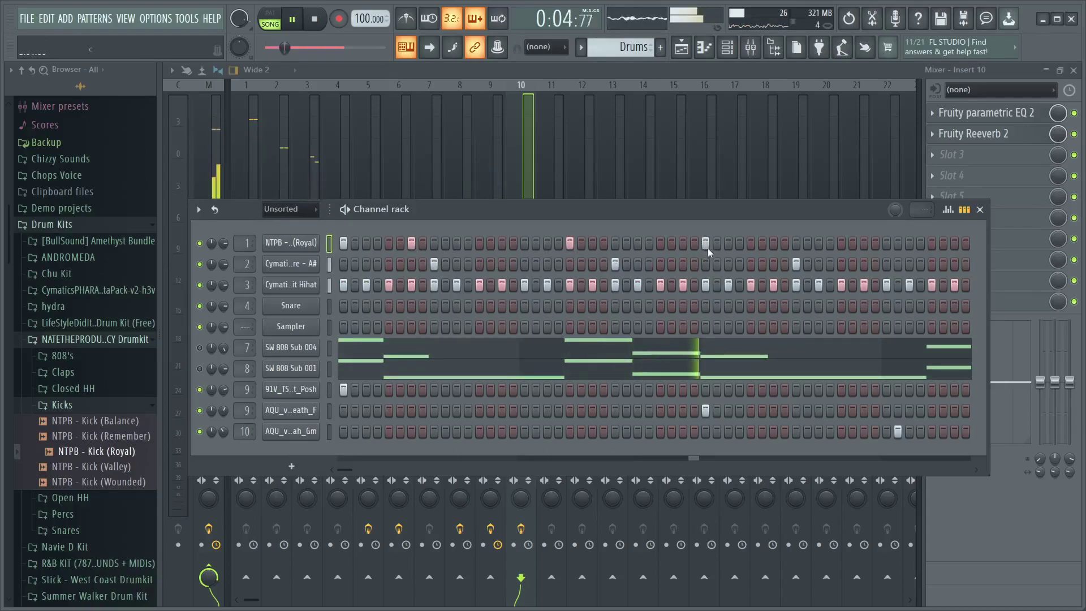
click(774, 243)
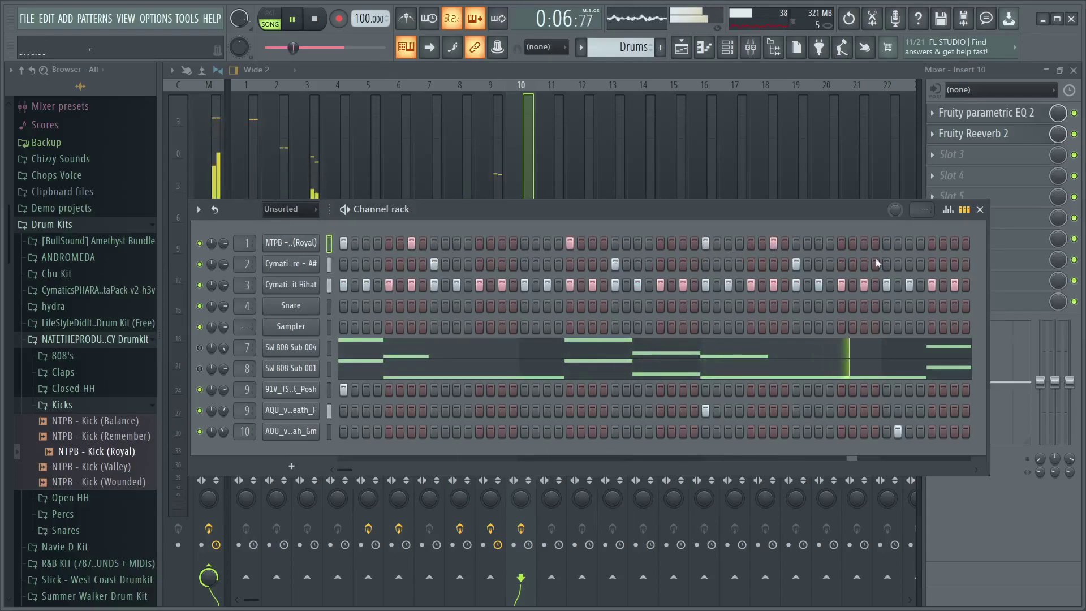
Open the kick's piano roll and add three C5 notes across bar 4
key(F7)
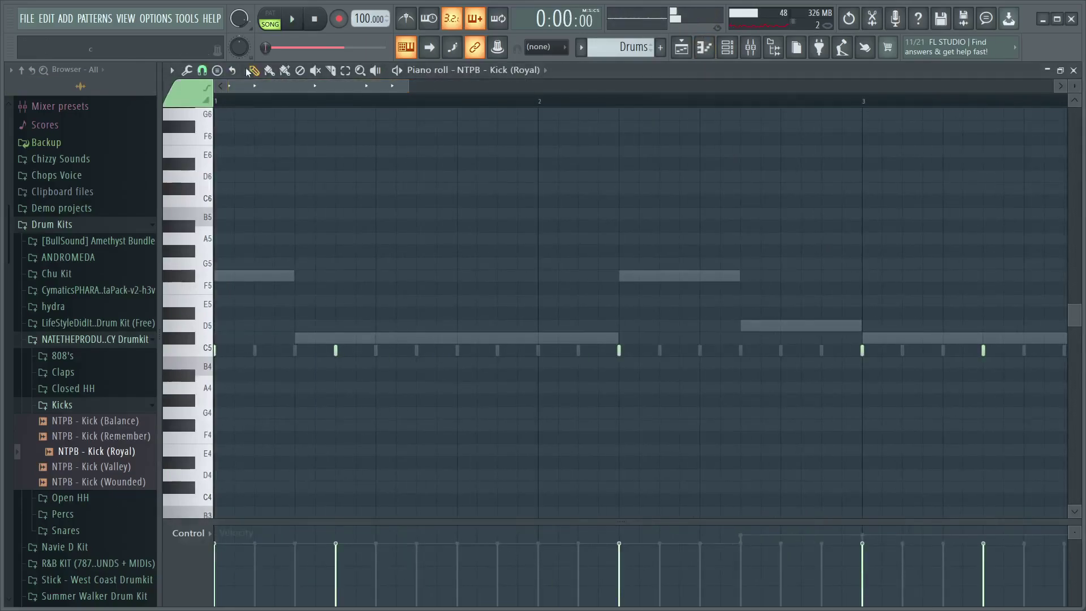
scroll(536, 100, down, 1)
drag(421, 86, 478, 86)
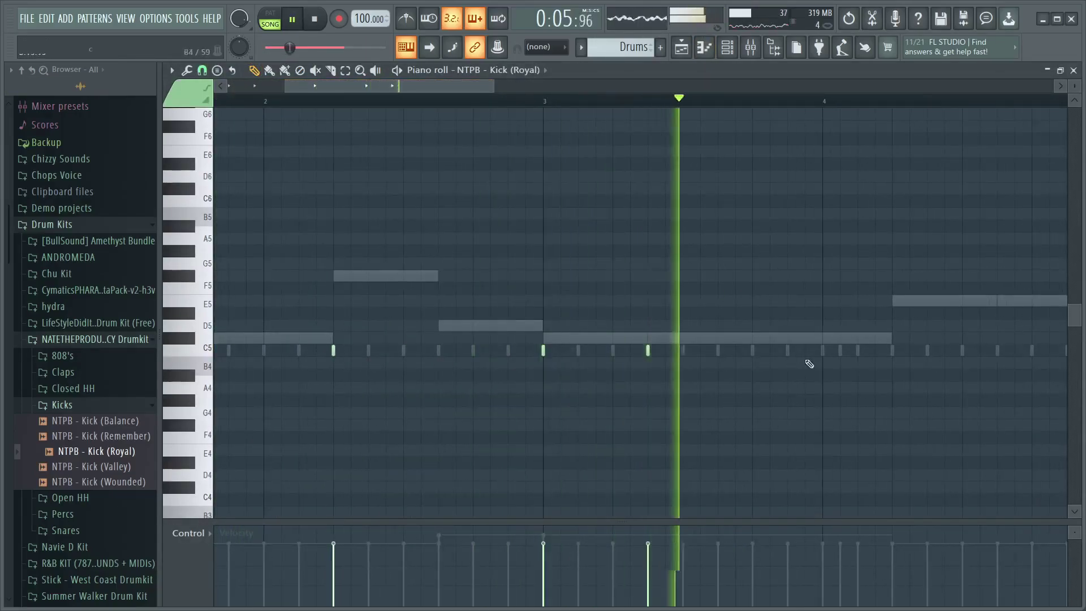
key(space)
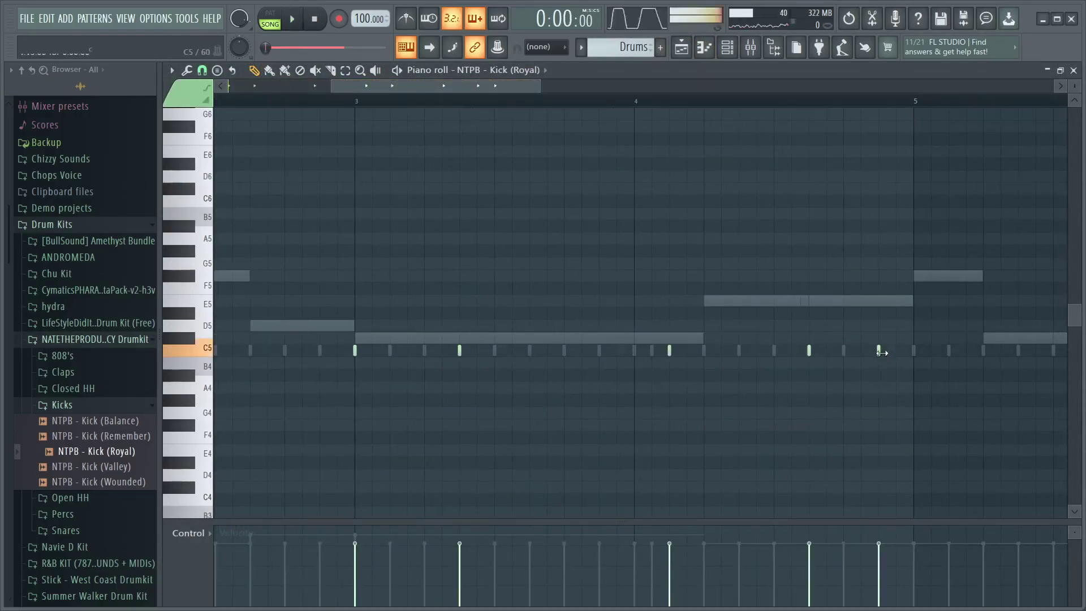
Add extra C5 kick notes in bars 1 and 2, including one just before bar 3, while checking playback
scroll(791, 352, down, 1)
key(space)
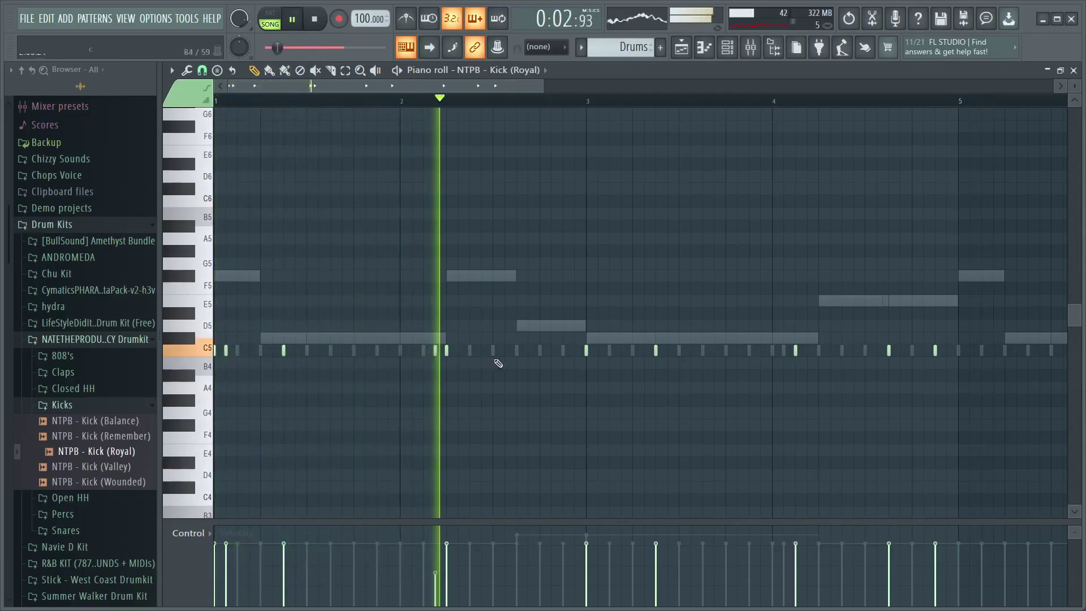
click(563, 350)
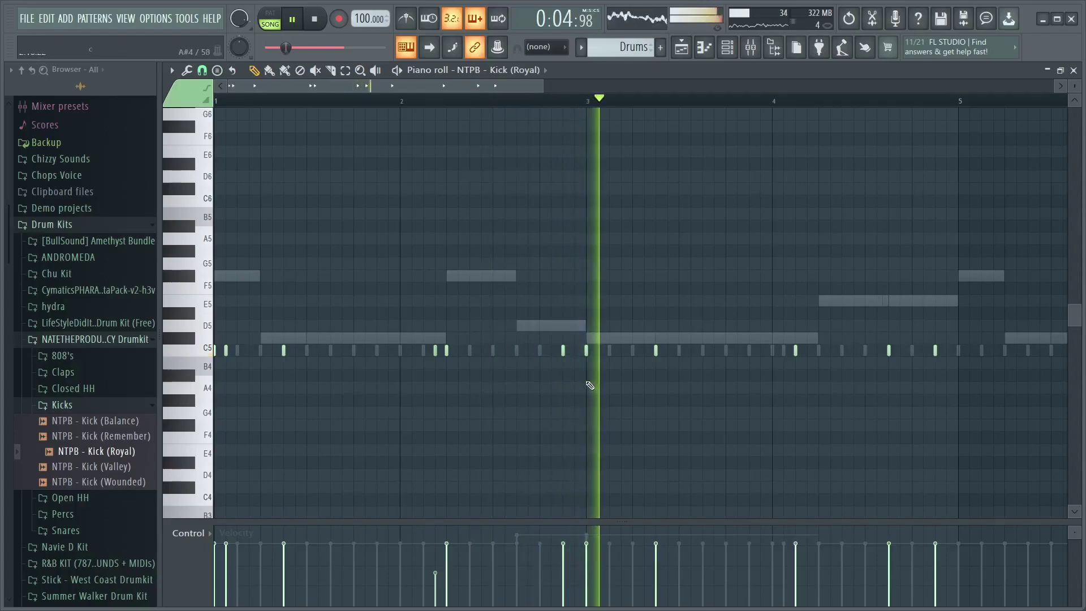
key(space)
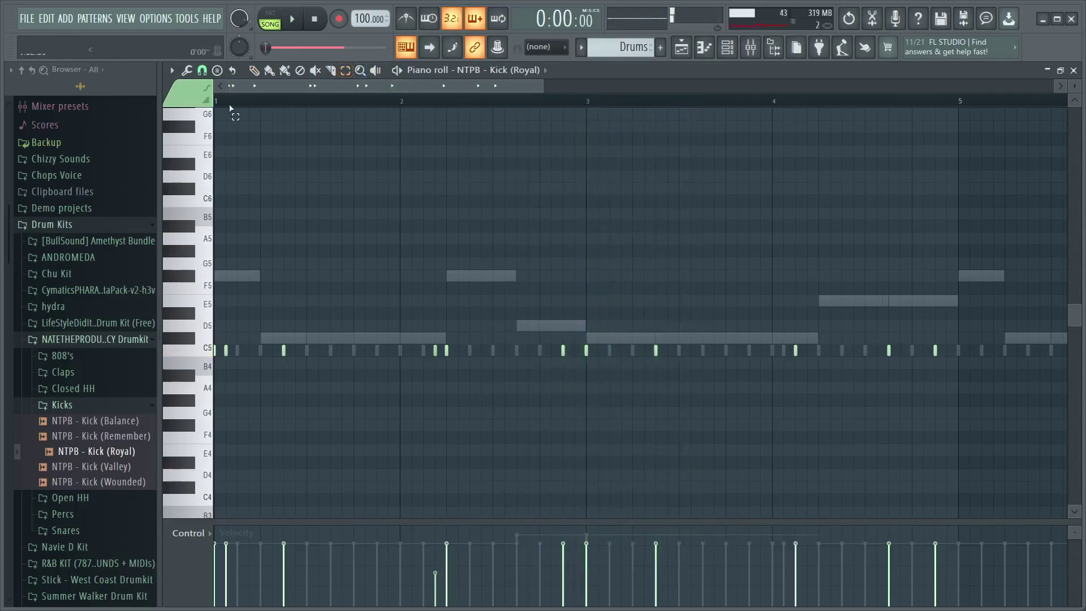
Place hits on steps 5, 19, 20, 37, 51 and 52 using NTPB - Snare (Goat), and swap the sample for NTPB - Snare (I Like That)
click(117, 485)
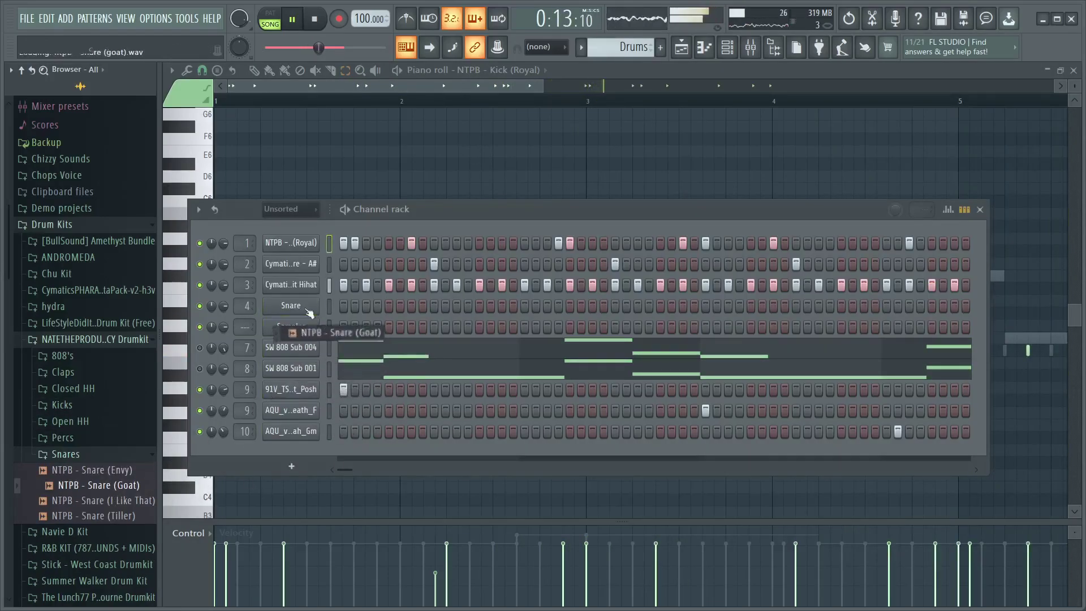
drag(309, 313, 305, 309)
click(385, 306)
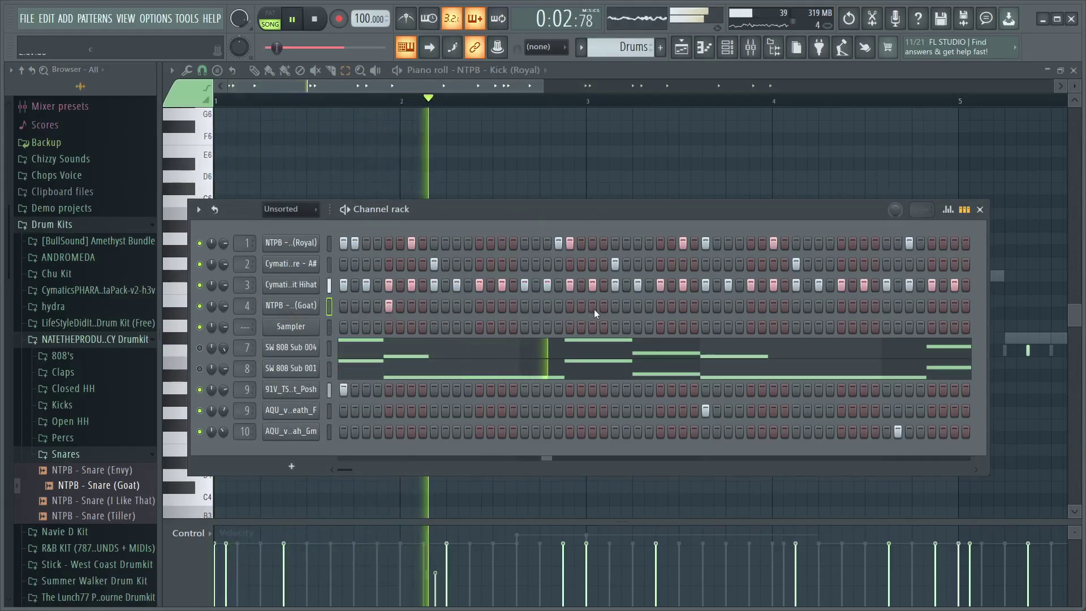
click(548, 307)
click(561, 307)
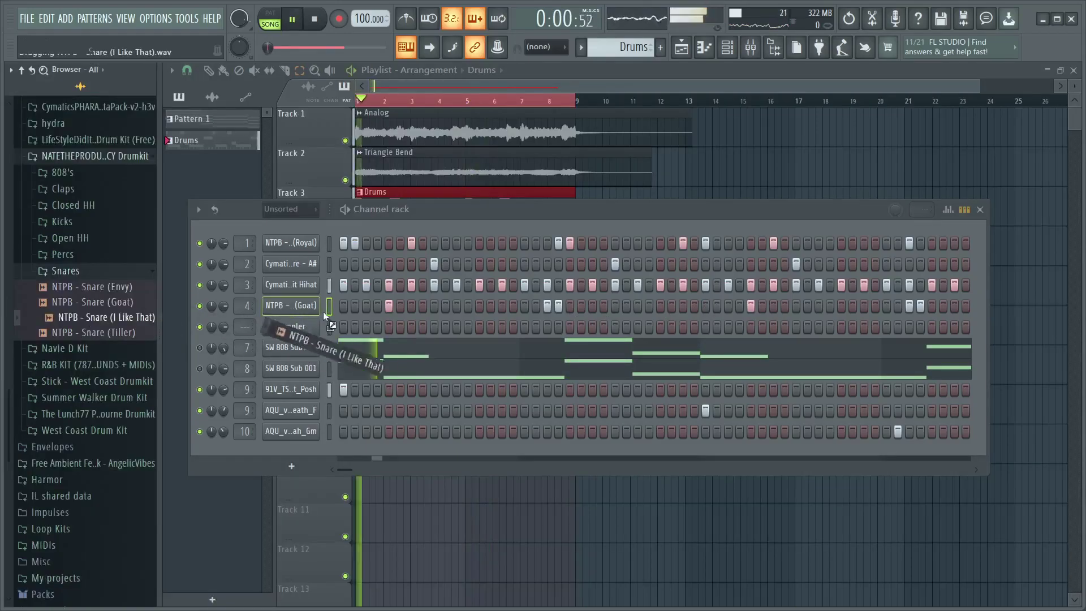
drag(324, 311, 327, 317)
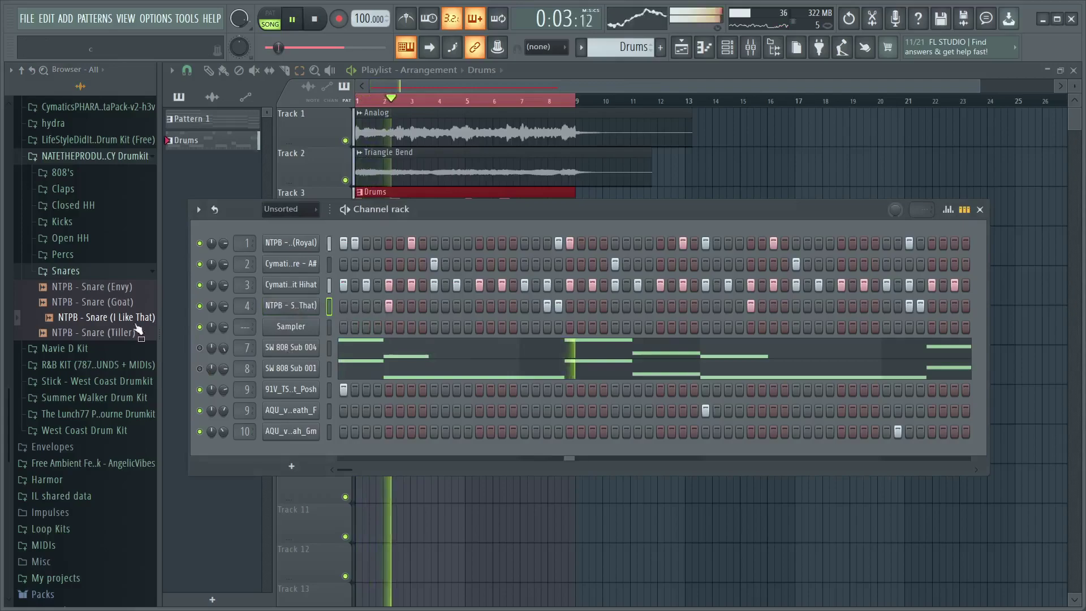
Browse the Summer Walker Drum Kit and add SW Perc 003 from its Percs folder as a new channel
click(122, 271)
click(101, 341)
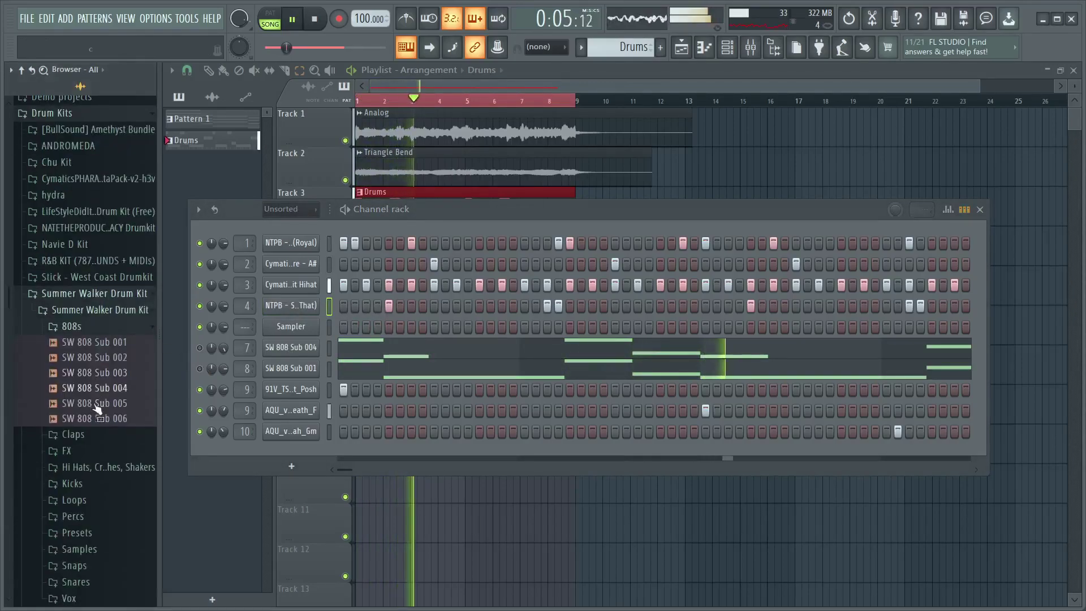
click(123, 332)
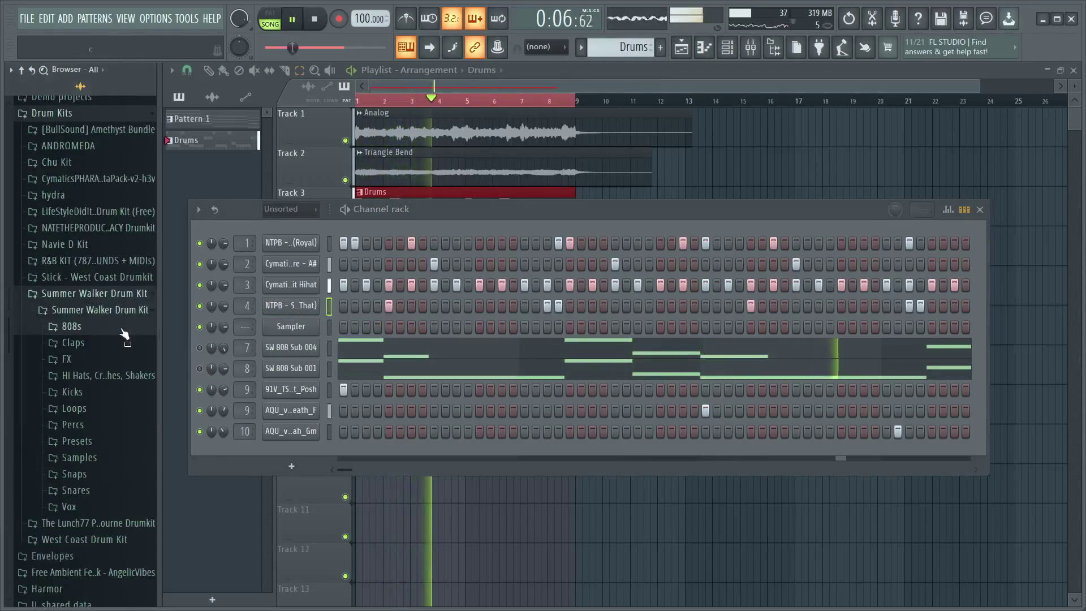
click(130, 377)
click(129, 379)
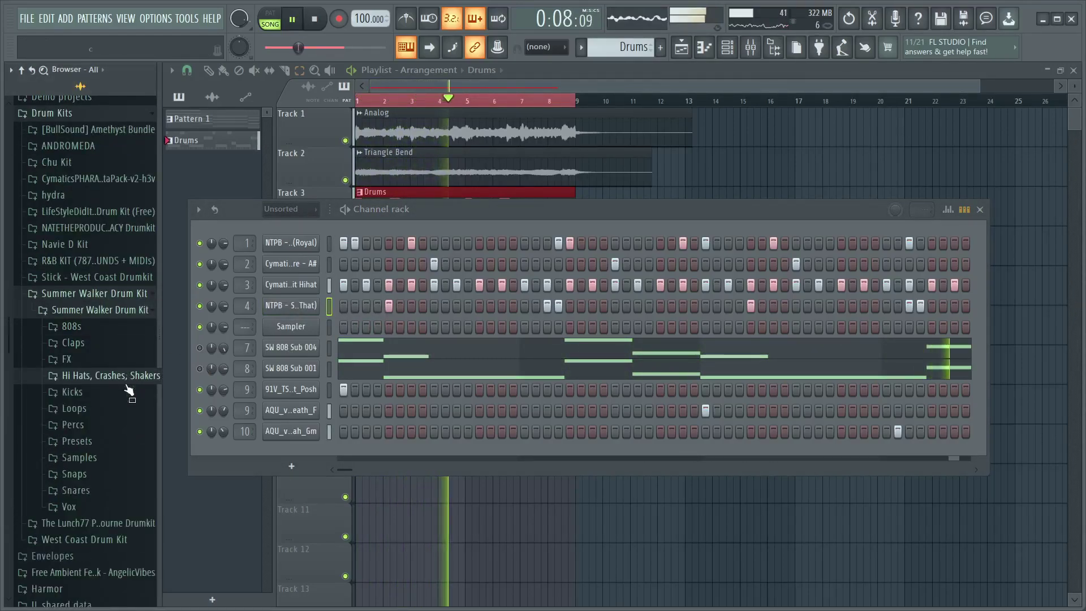
click(99, 476)
click(97, 461)
click(93, 428)
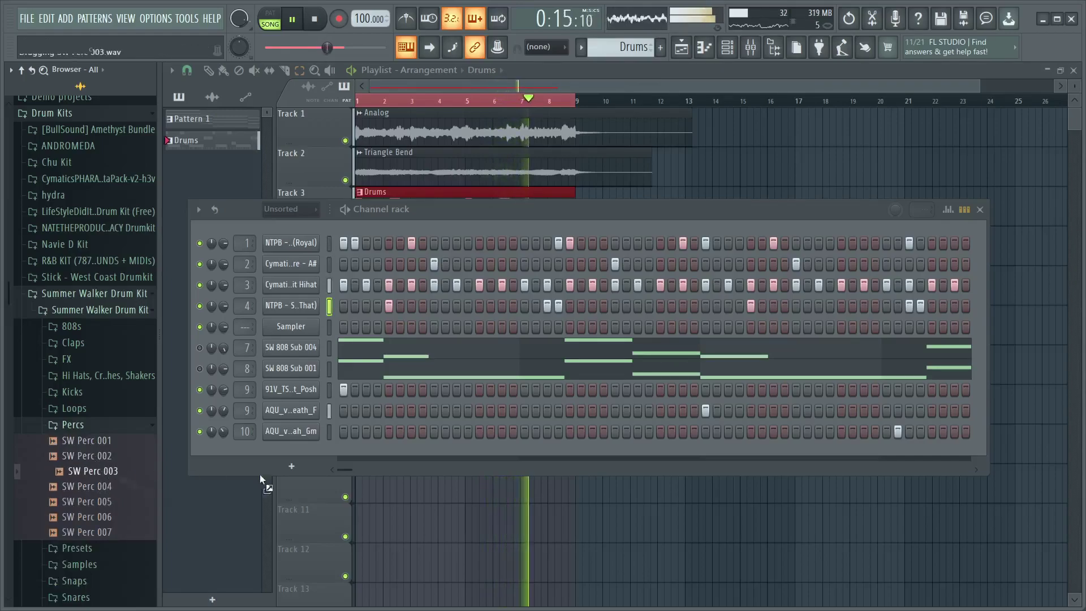
drag(295, 453, 294, 451)
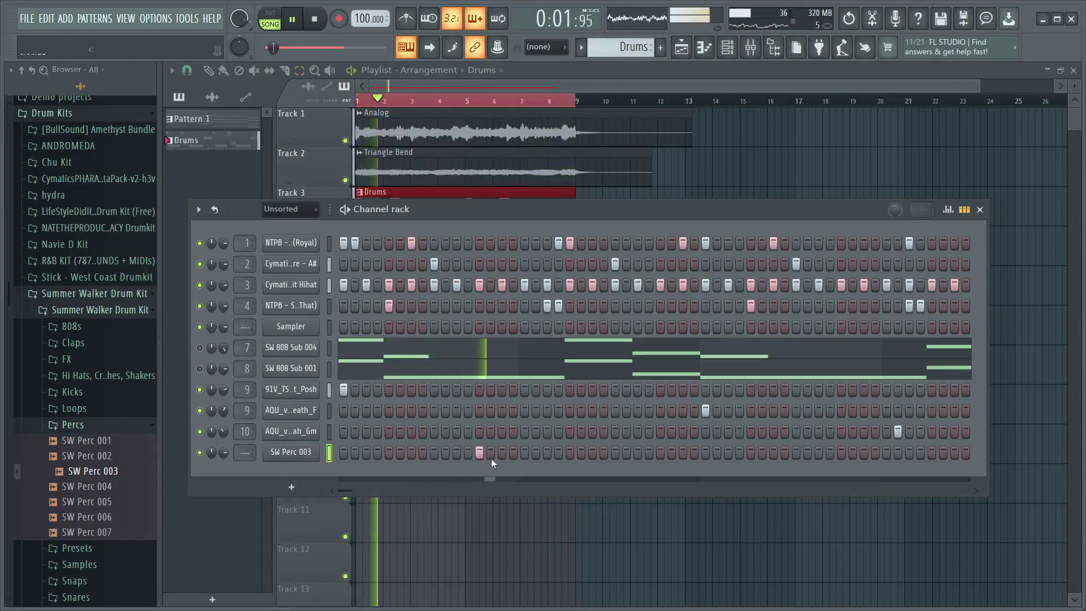
Add C5 notes for SW Perc 003 on beat 4 of bars 3, 5 and 7, and return to the channel rack
right_click(288, 455)
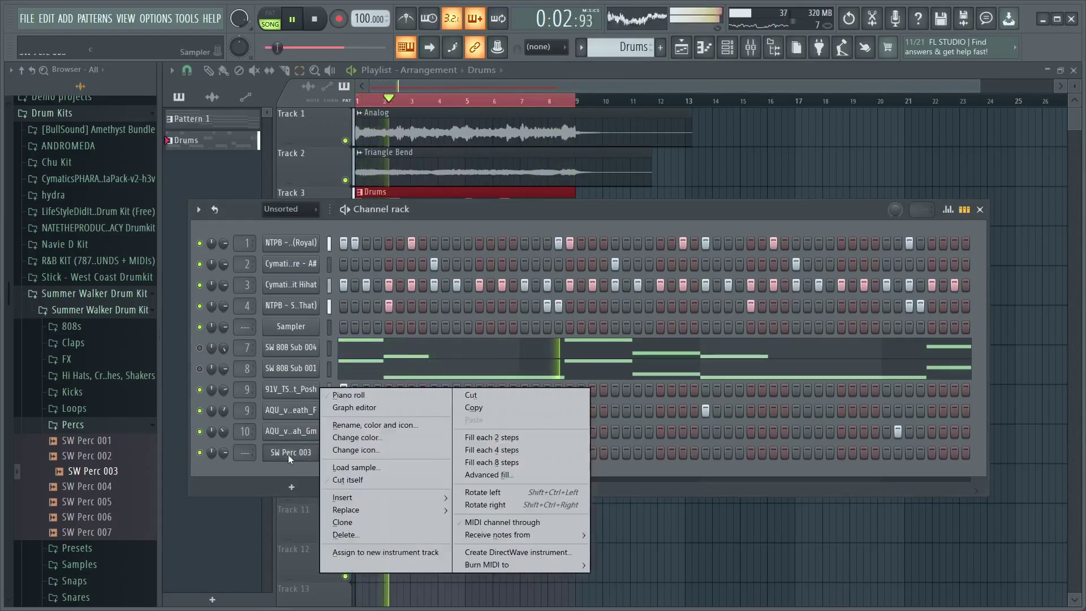
click(368, 395)
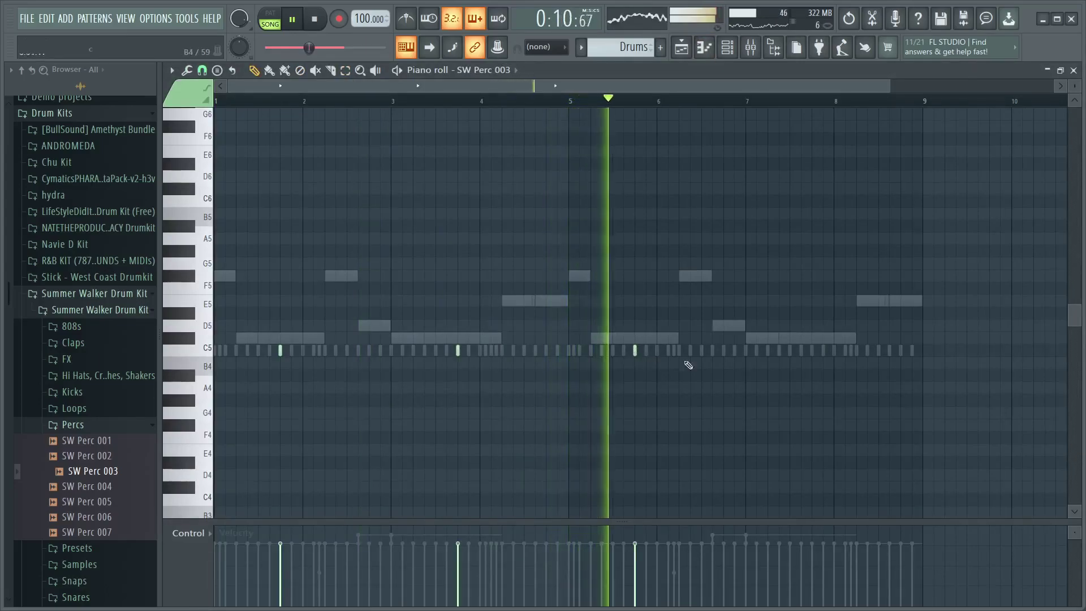
click(813, 357)
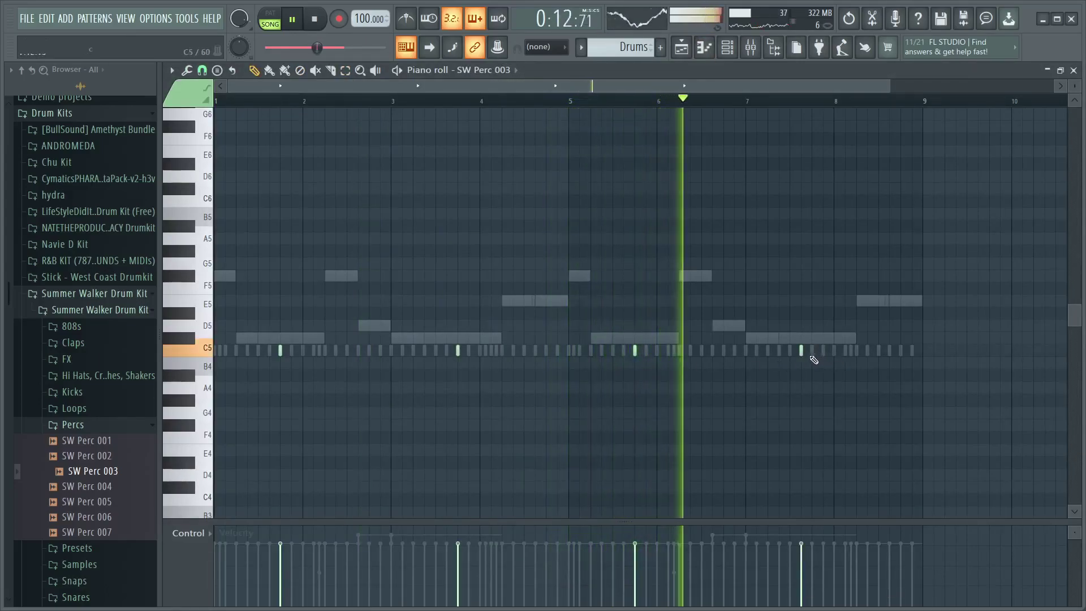
drag(801, 350, 813, 351)
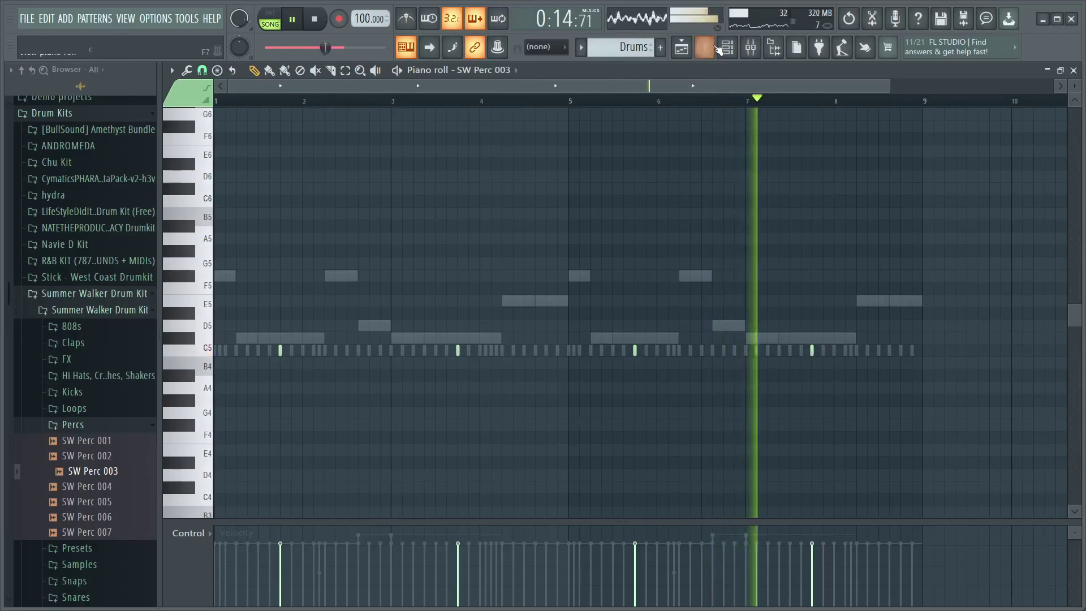
click(727, 47)
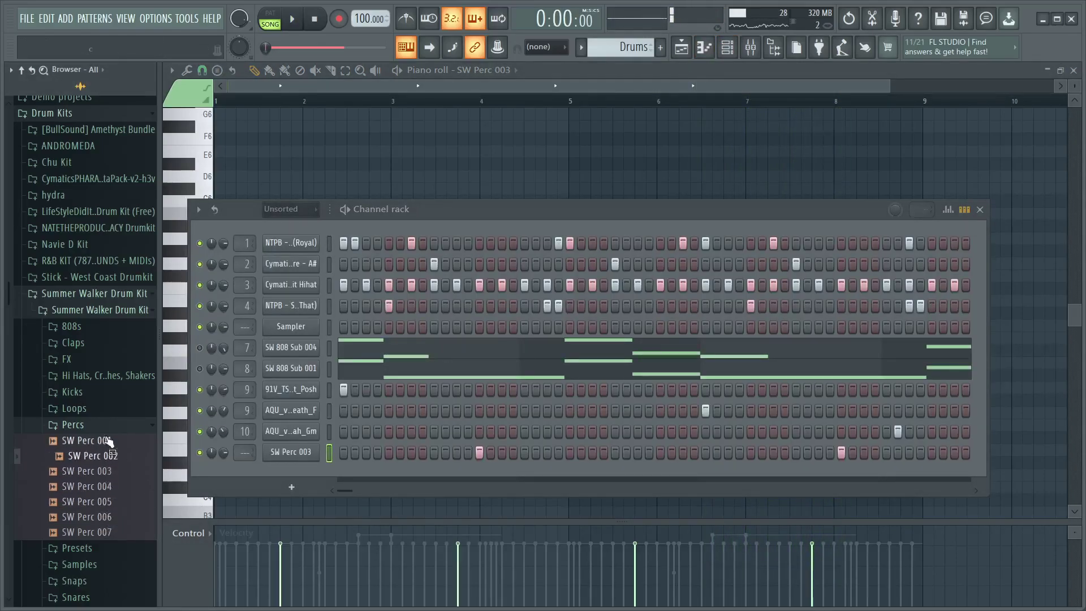
Add SW Shaker 006 from the Summer Walker kit's Shakers folder as a new channel and place a hit on step 29
click(107, 425)
click(113, 376)
click(107, 441)
drag(120, 534, 276, 470)
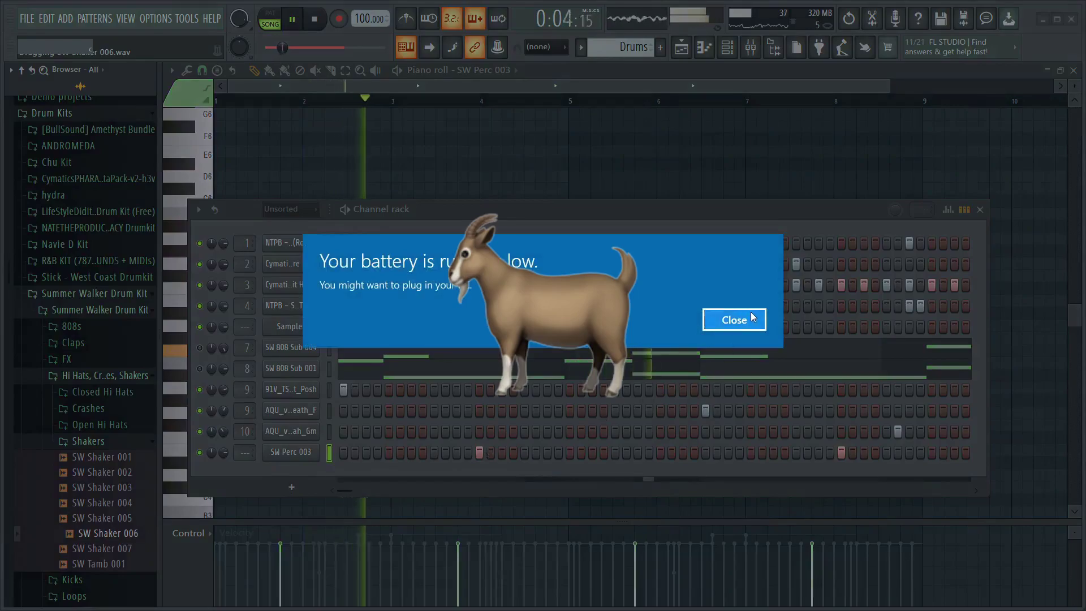
click(753, 318)
drag(286, 470, 287, 470)
key(space)
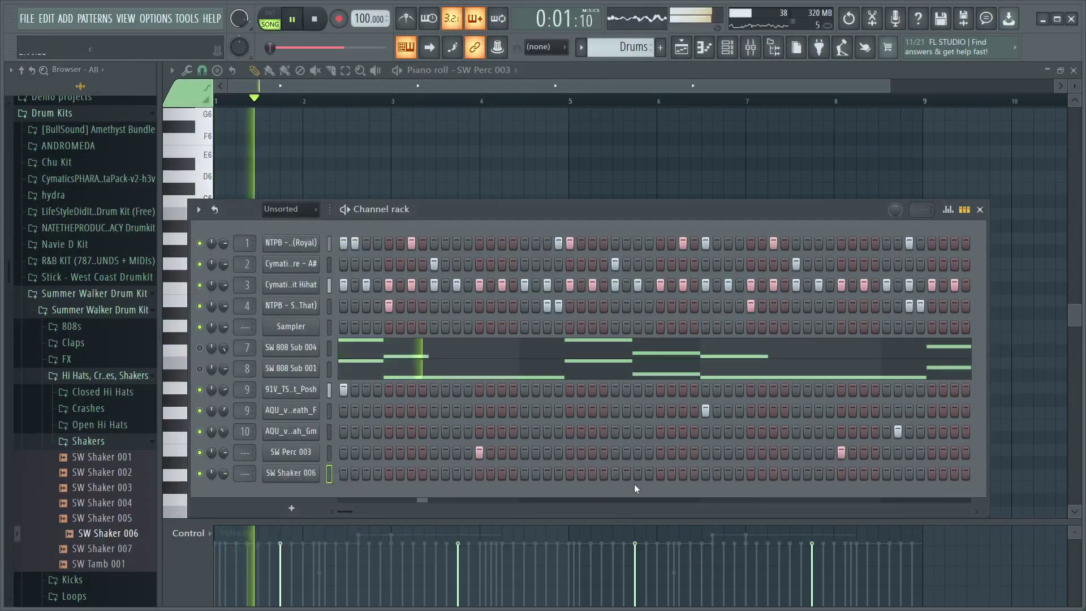
click(660, 473)
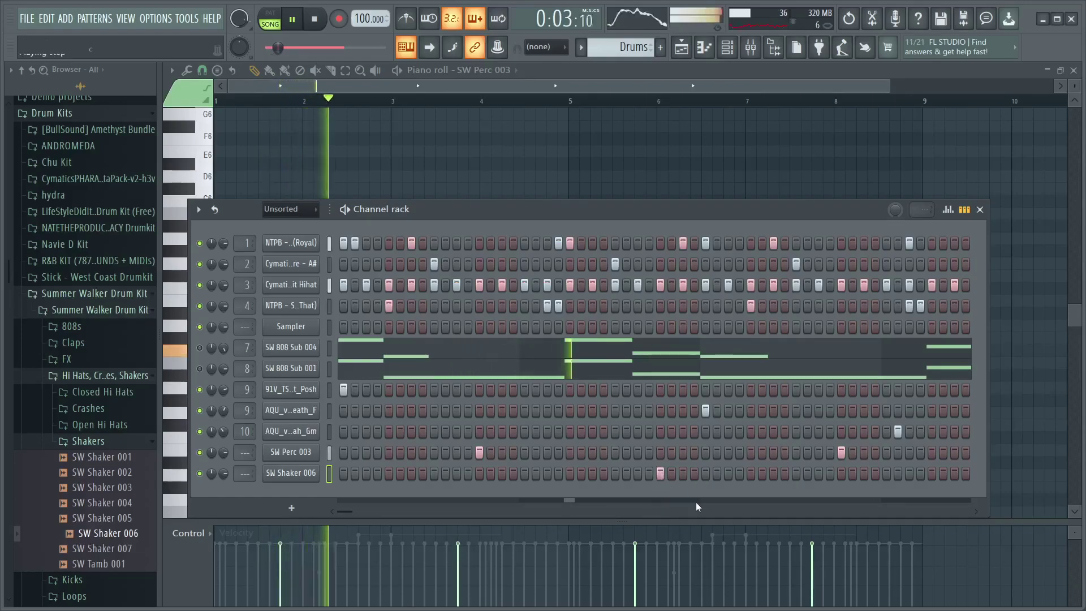
right_click(328, 473)
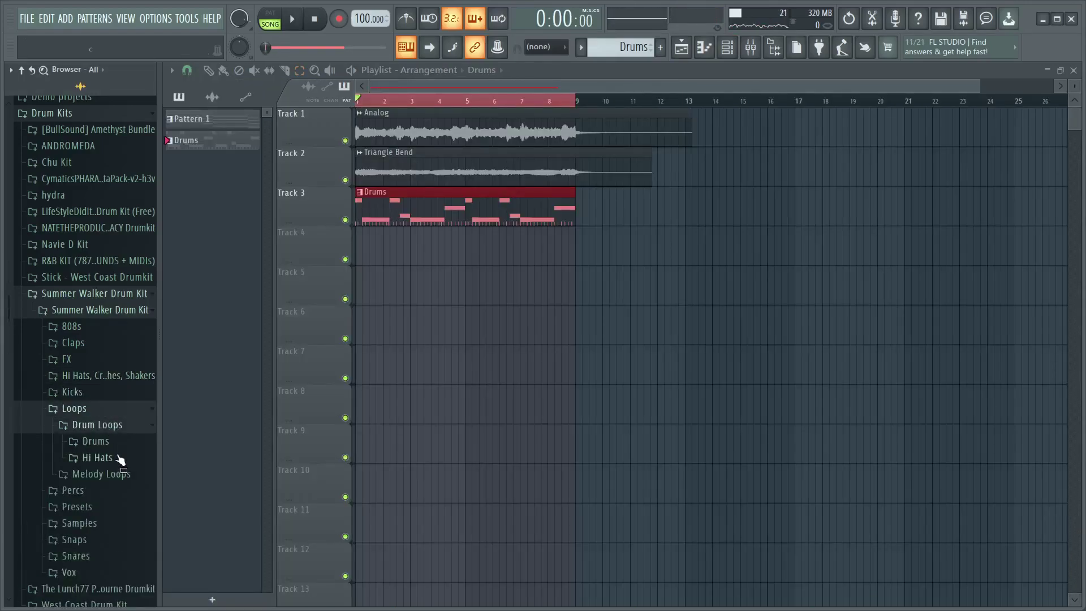
Place Drum Loop 001 106bpm at bar 1 on Track 4 of the playlist and mute the Drums clip
drag(121, 456, 394, 249)
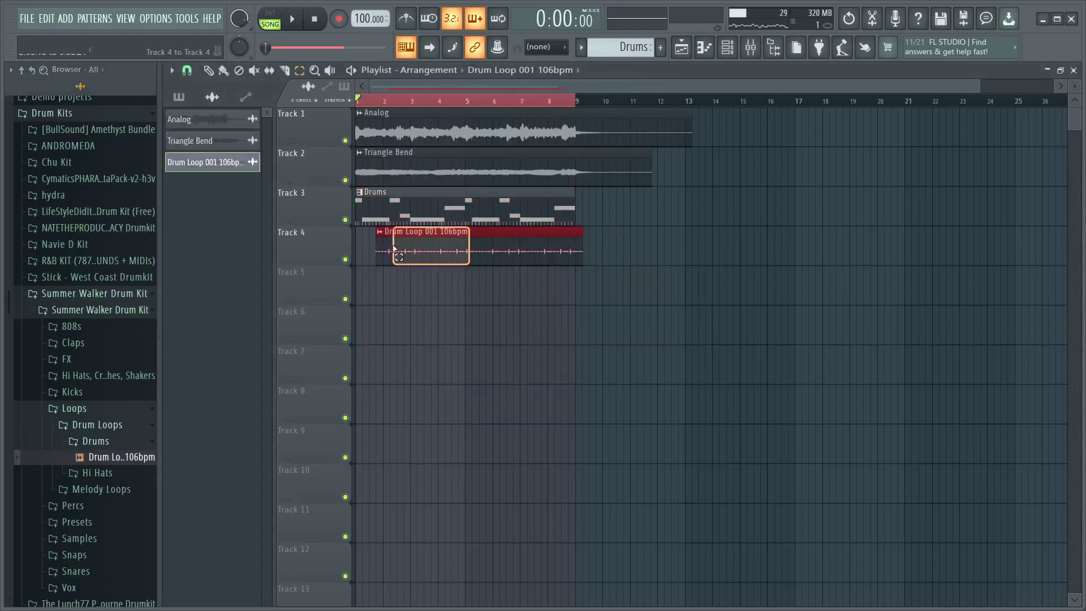
scroll(507, 83, up, 3)
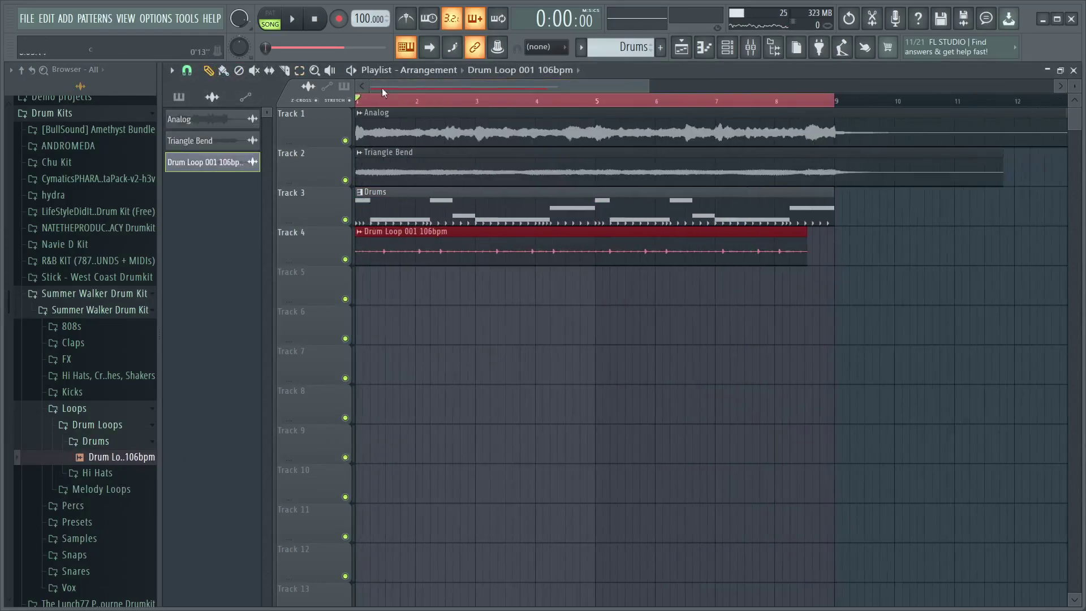
click(371, 201)
Set the project tempo to 106, change the drum loop's time-stretching mode from Resample, and return the tempo to 100
drag(365, 19, 365, 13)
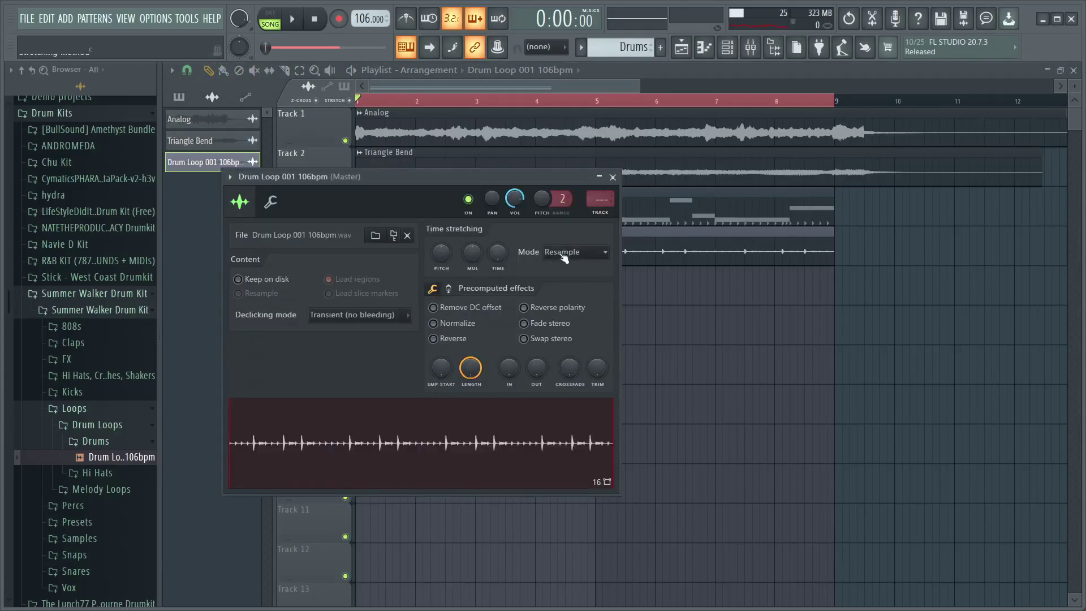
click(565, 257)
click(560, 290)
click(612, 177)
drag(366, 19, 366, 25)
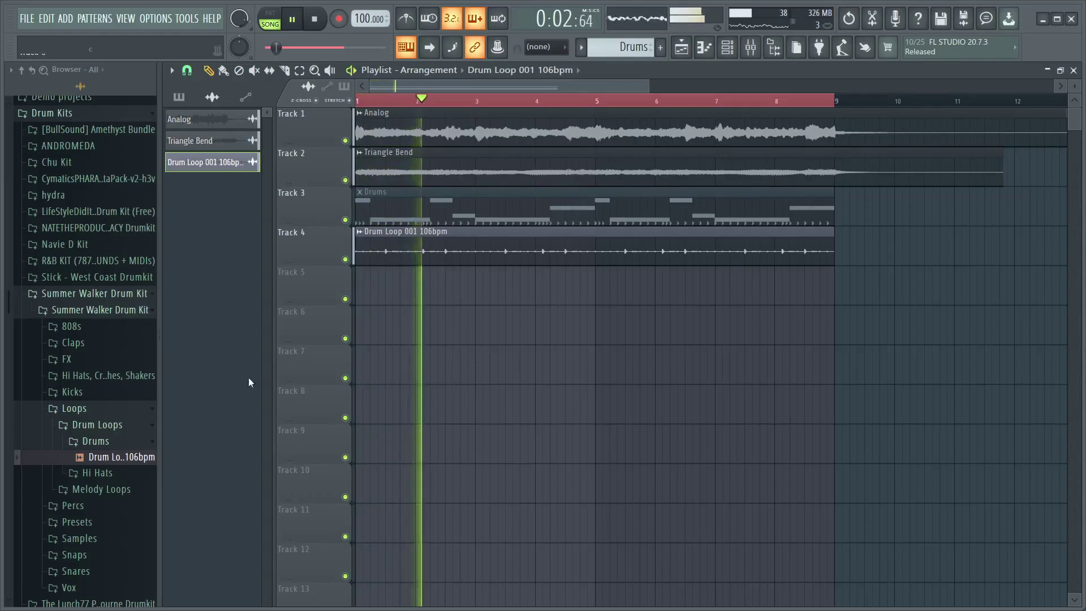
Find HH LOOP (11) in the R&B KIT's 15 HH LOOPS folder and place it at bar 1 on Track 5
click(141, 294)
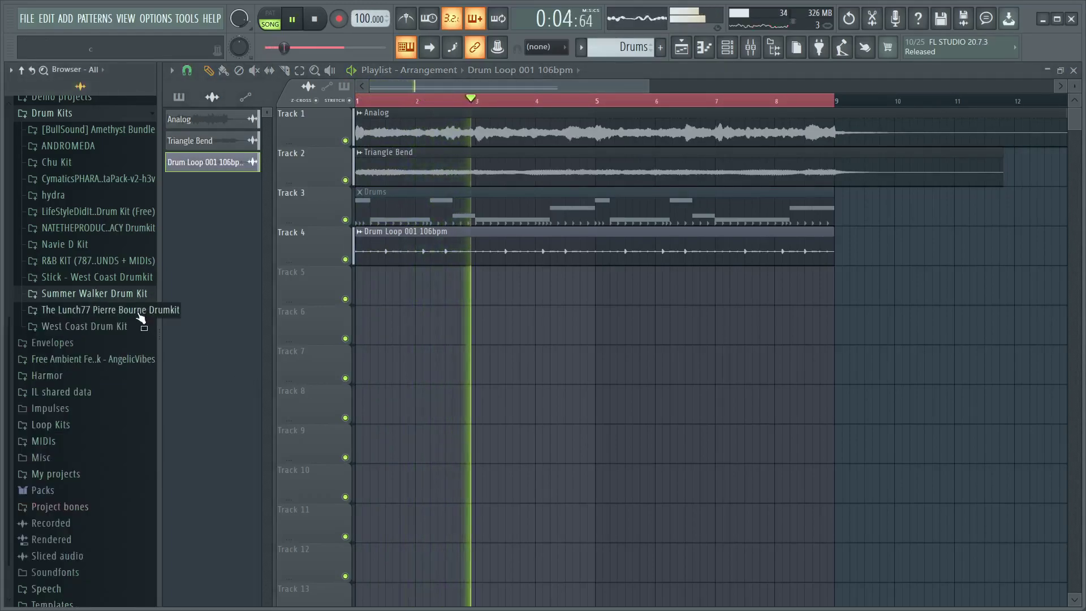
scroll(145, 305, up, 5)
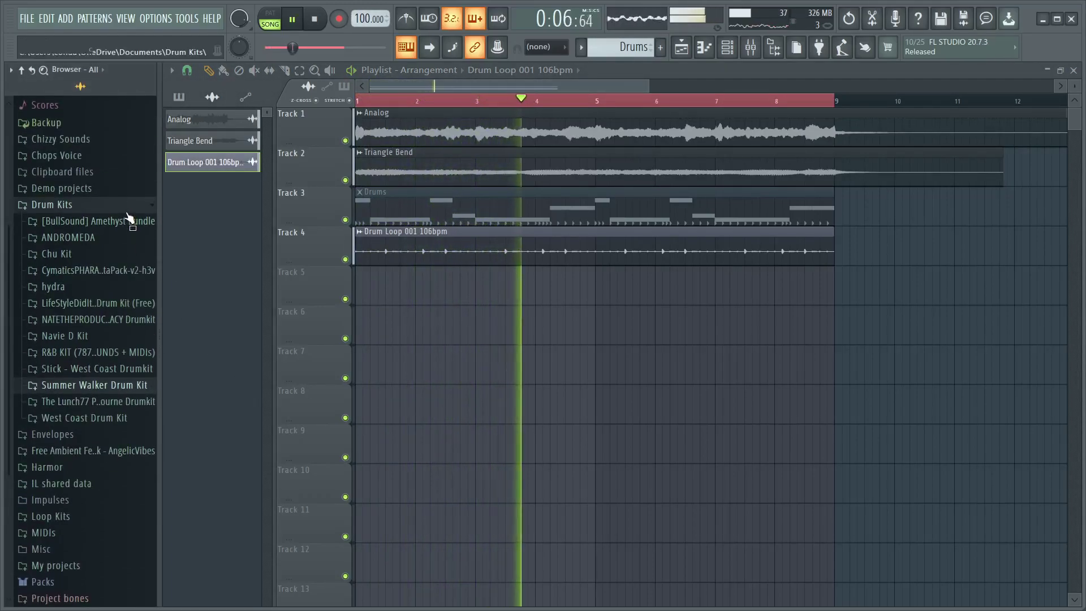
click(110, 353)
scroll(106, 378, up, 5)
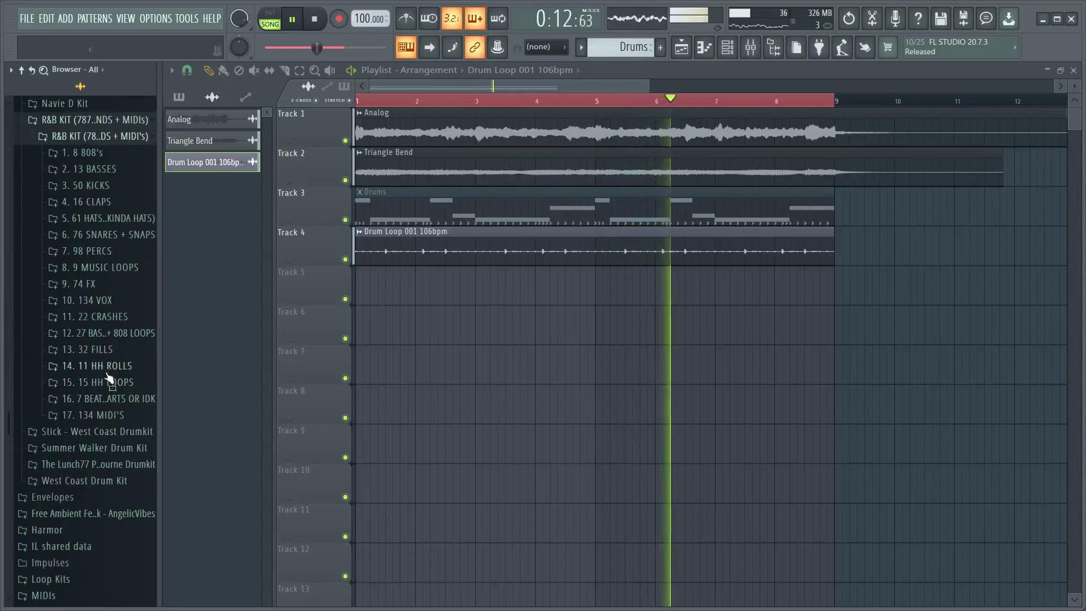
click(108, 370)
scroll(110, 415, down, 4)
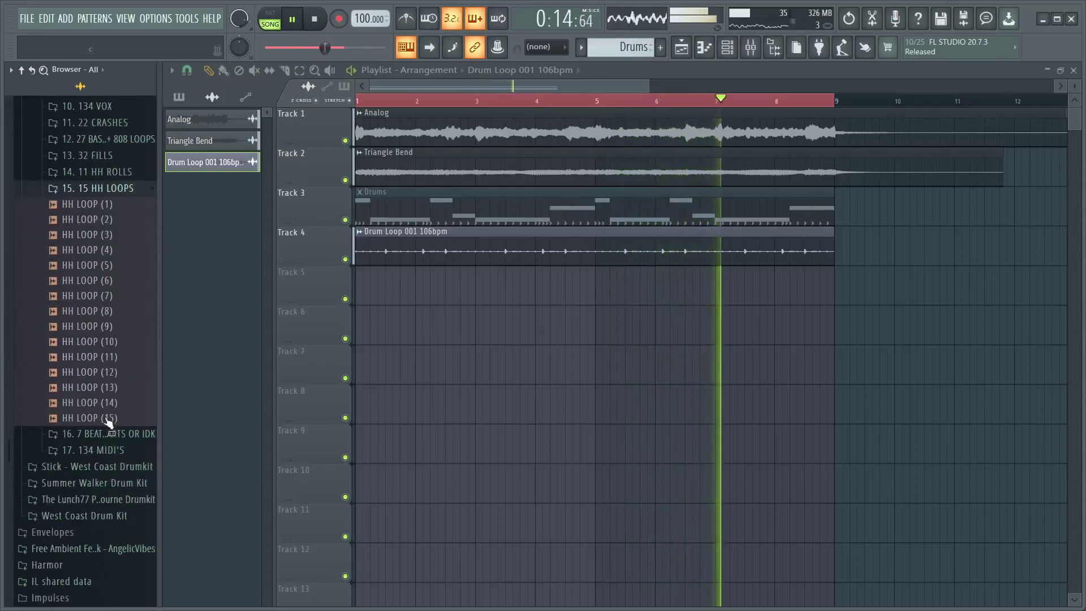
key(space)
drag(106, 359, 362, 288)
Route HH LOOP (11) to mixer track Insert 12 and load HalfTime in its first effect slot
double_click(440, 291)
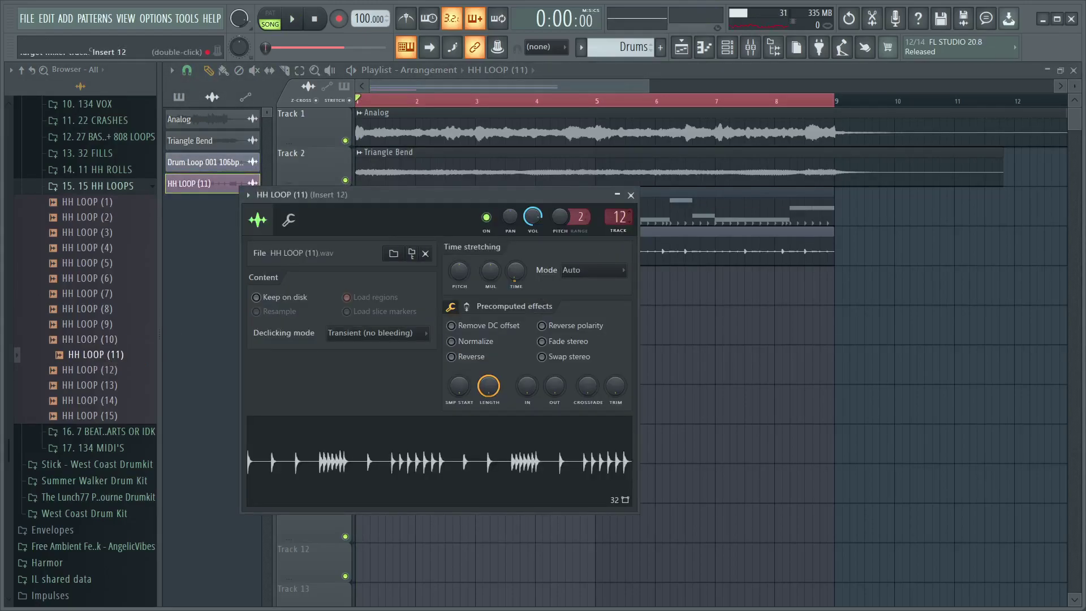
click(631, 195)
key(F9)
key(space)
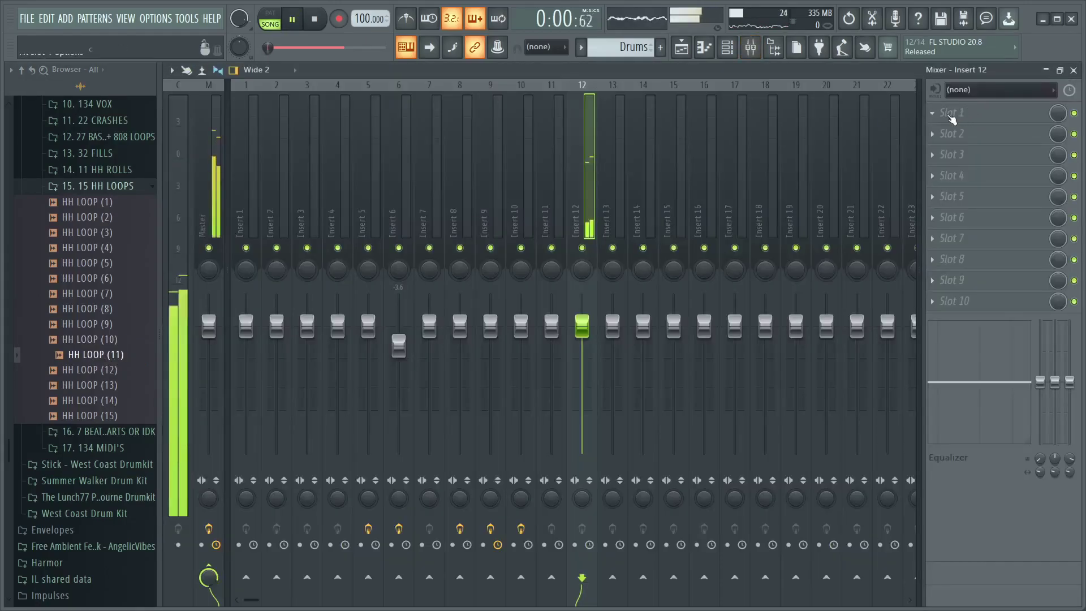
click(952, 115)
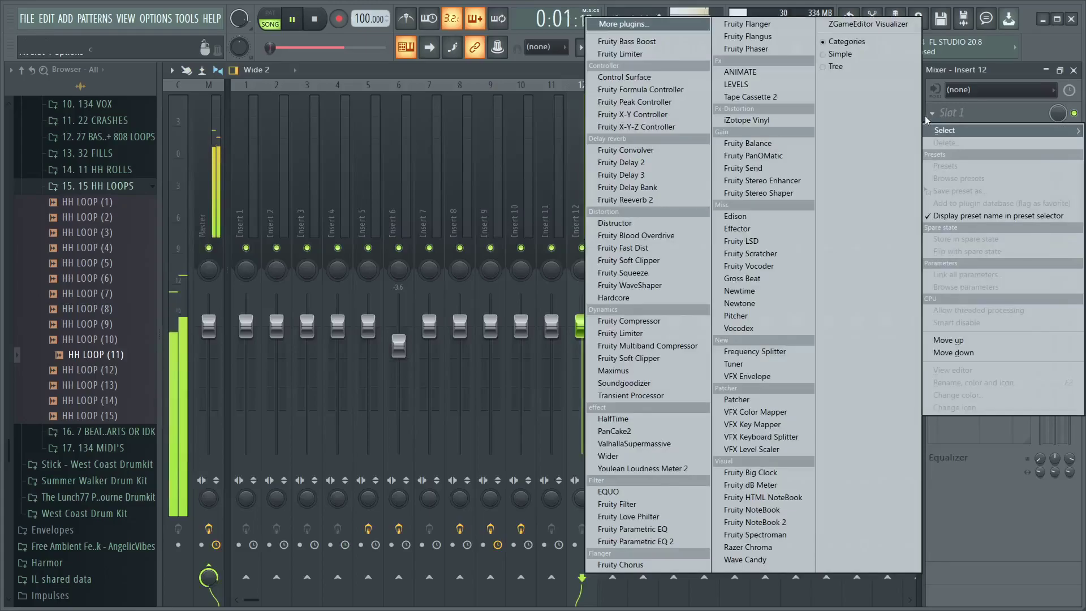
click(654, 425)
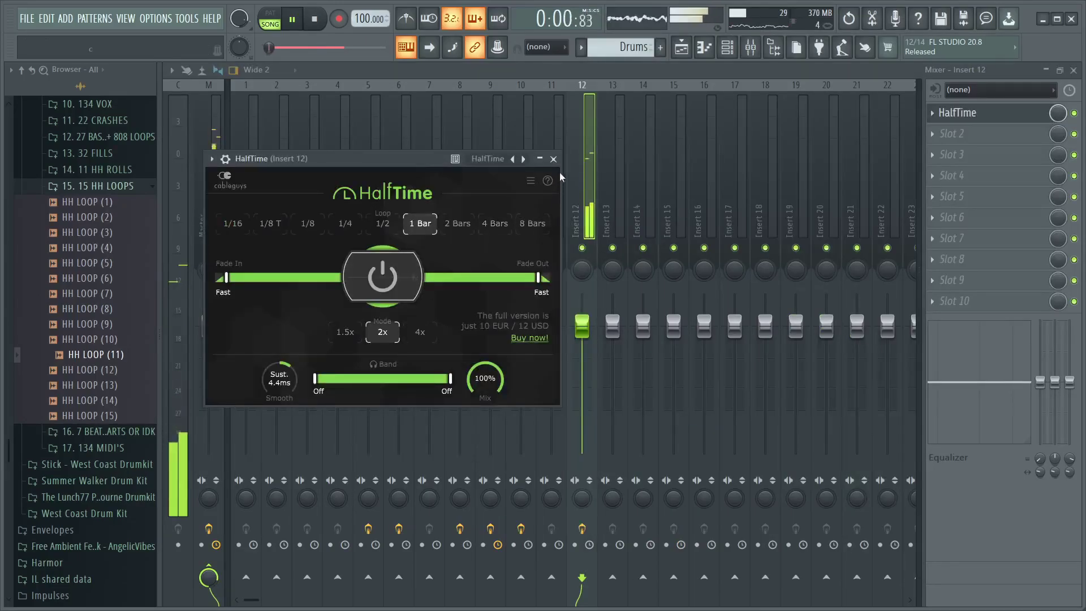
click(553, 159)
Add Fruity Parametric EQ 2 to Insert 12's second slot and cut the highs with the band 7 shelf at about 7094 Hz
click(941, 134)
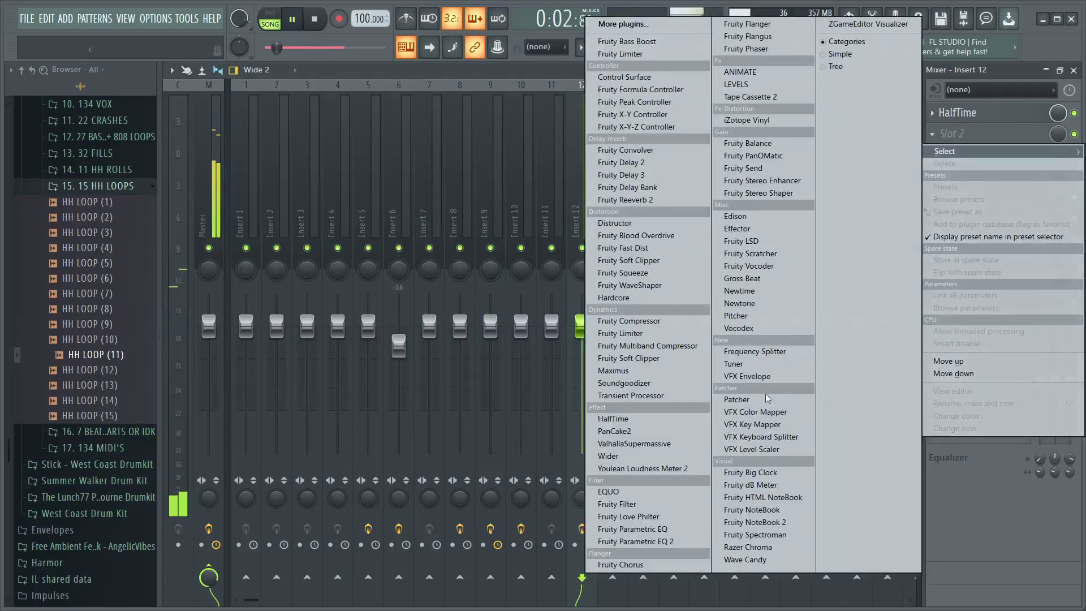
click(634, 541)
drag(536, 306, 541, 391)
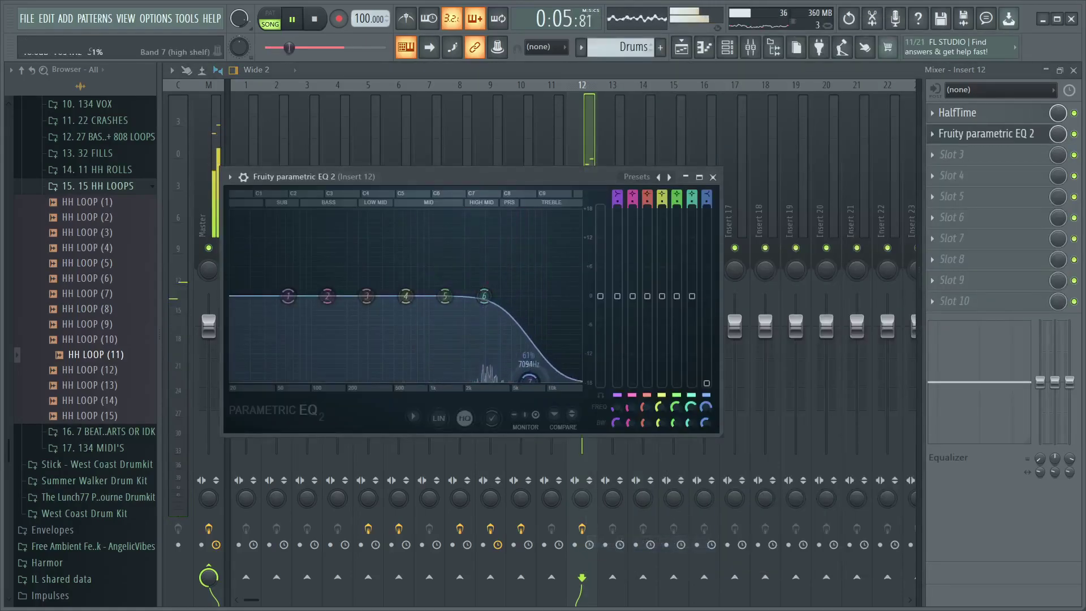
key(space)
click(713, 177)
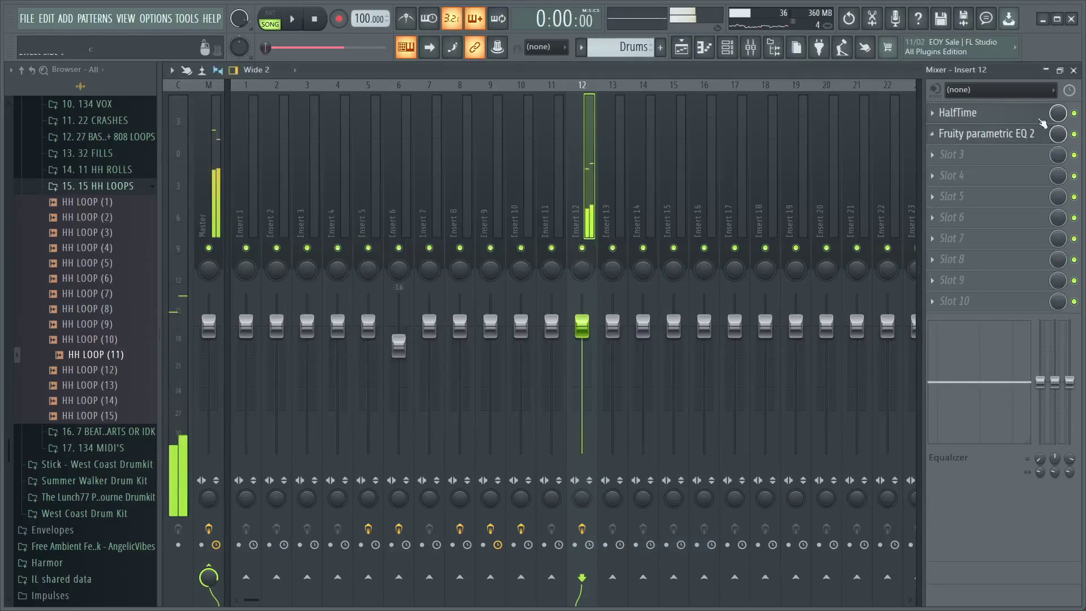
Compare the hi-hat loop with HalfTime bypassed and enabled, check the plugin's settings, and return to the playlist
key(space)
click(1075, 115)
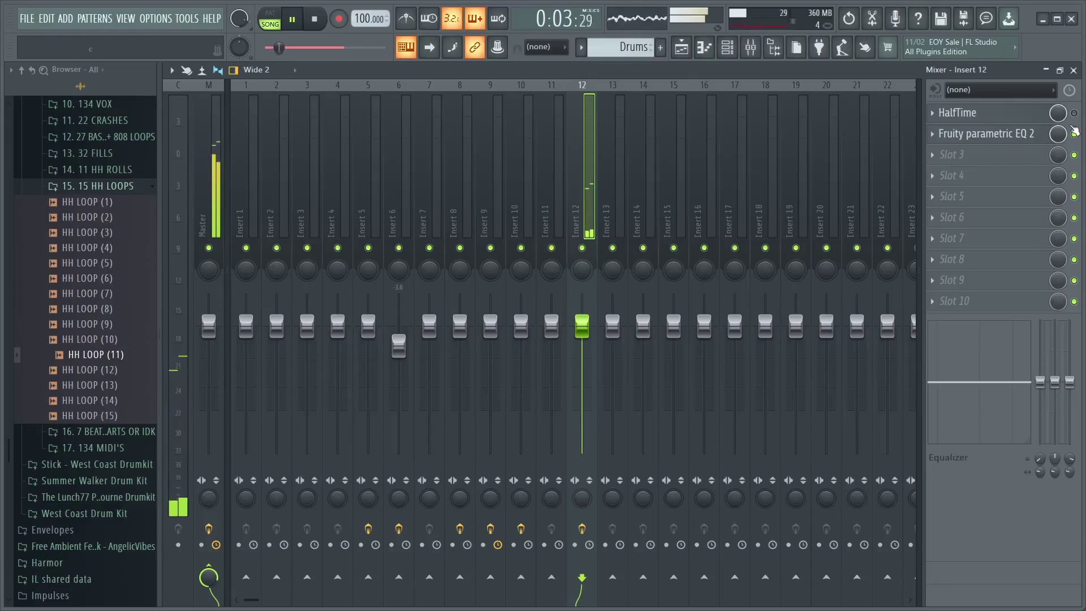
click(1032, 144)
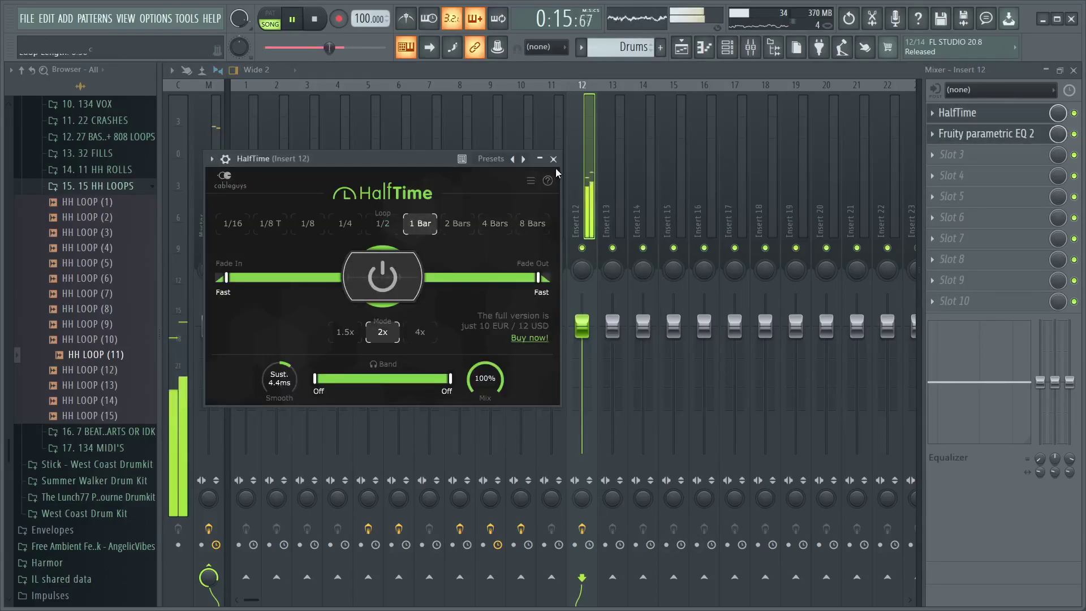
click(556, 162)
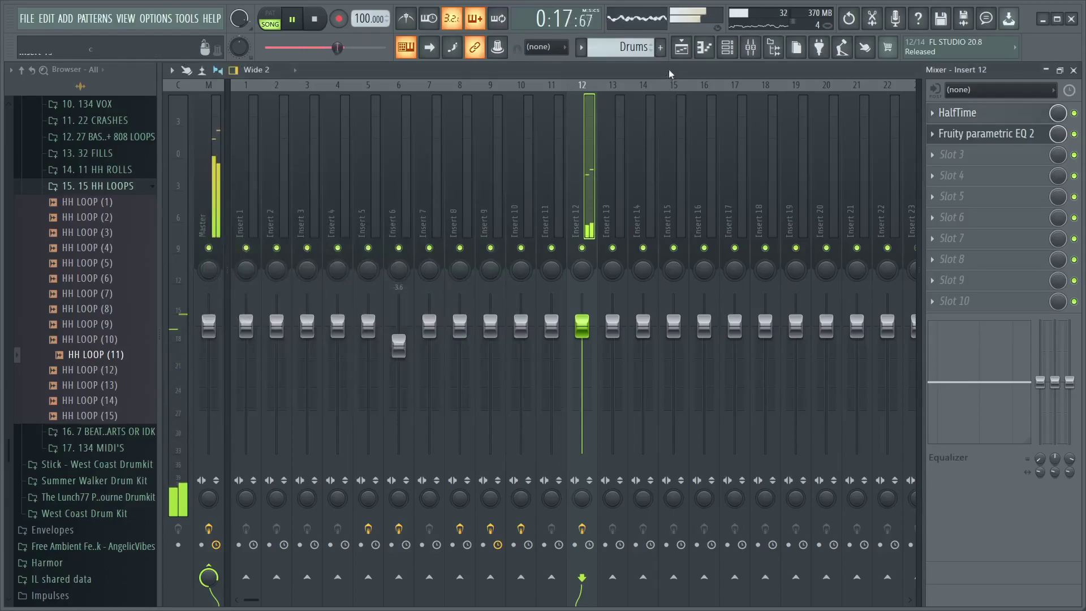
key(F5)
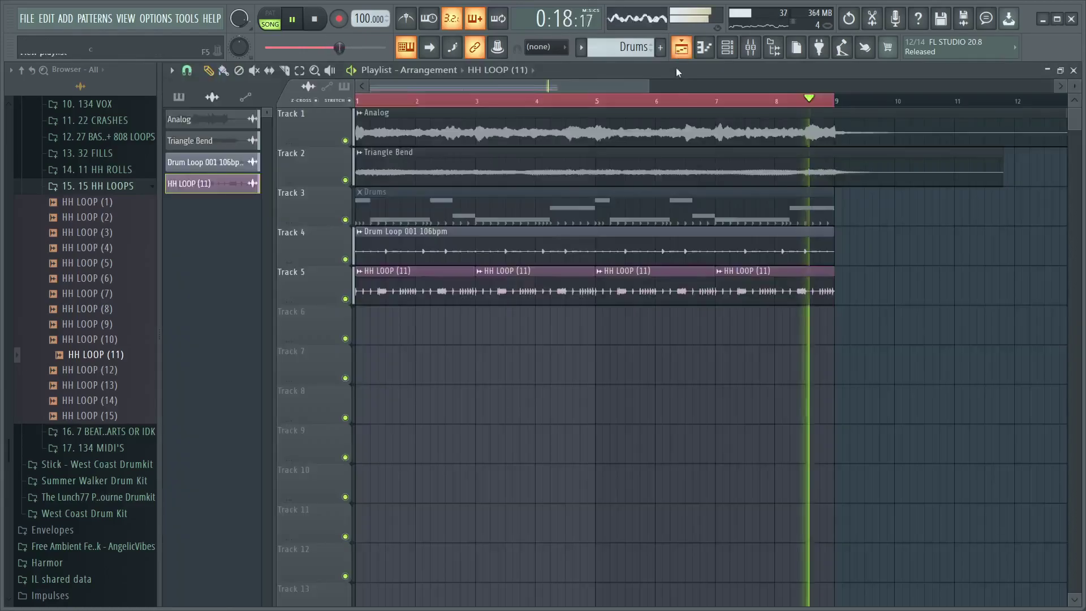
Find Rain 2 in the Summer Walker Drum Kit's FX folder and place it at bar 1 on Track 6
click(104, 188)
scroll(127, 331, up, 4)
key(space)
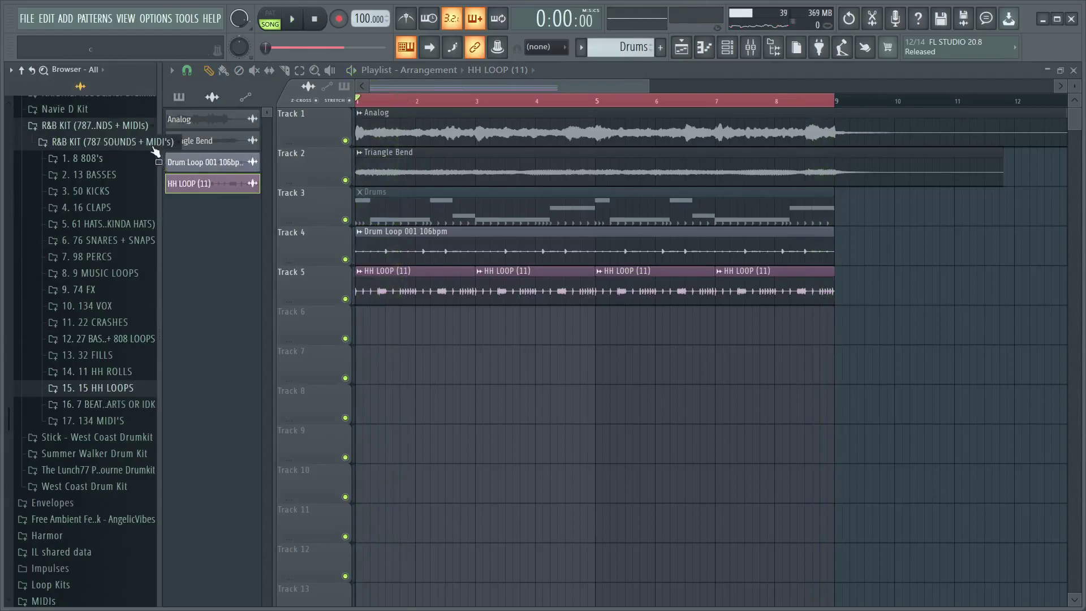
click(152, 145)
click(120, 271)
click(126, 387)
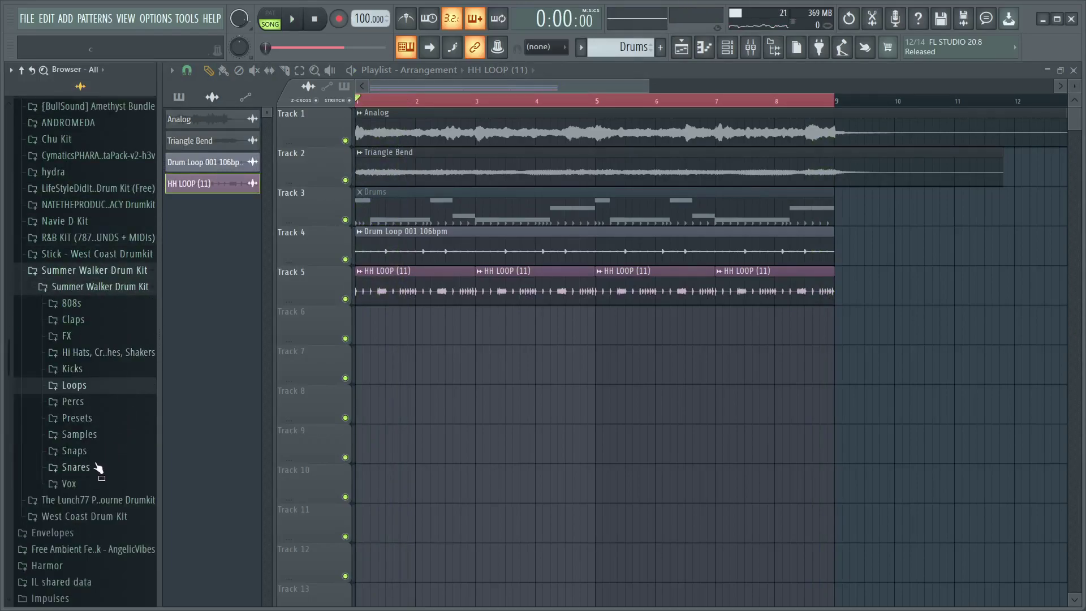
click(90, 337)
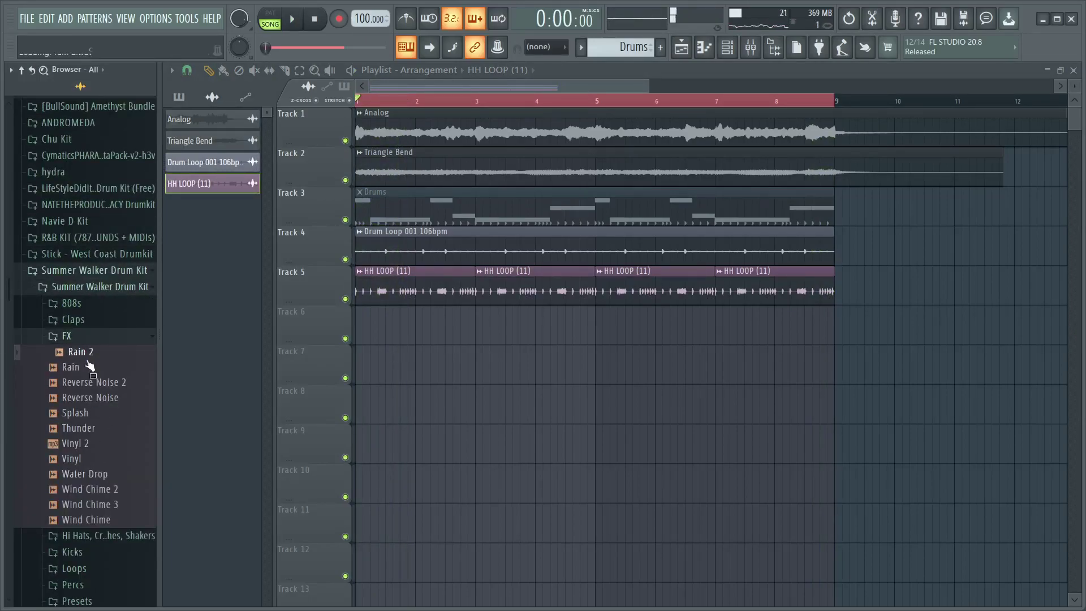
drag(160, 357, 448, 339)
key(space)
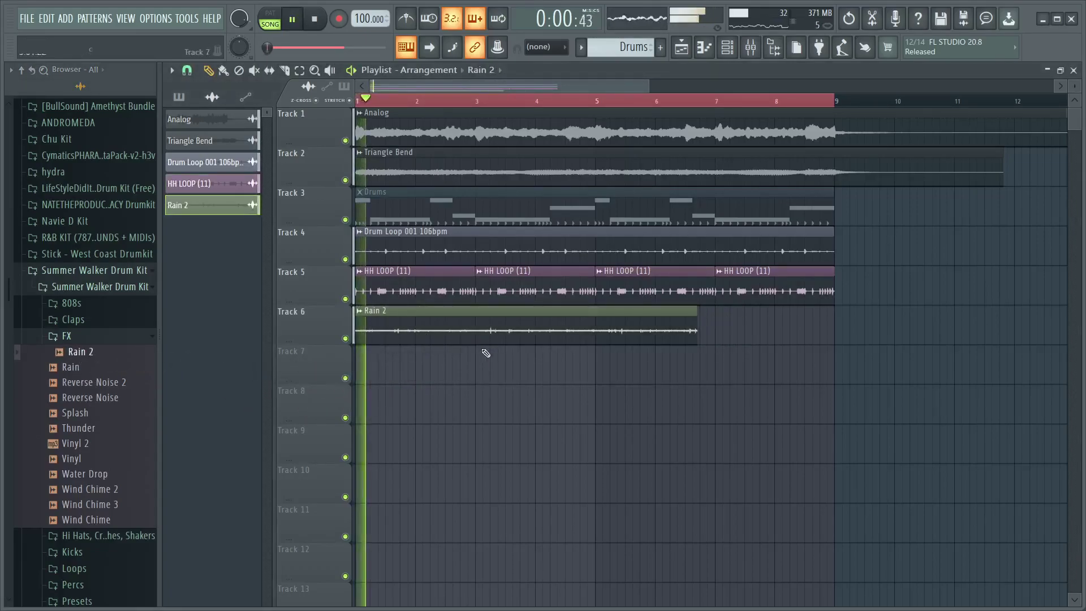
Lower the Rain 2 clip's channel volume to about -18 dB and collapse the FX folder
double_click(504, 328)
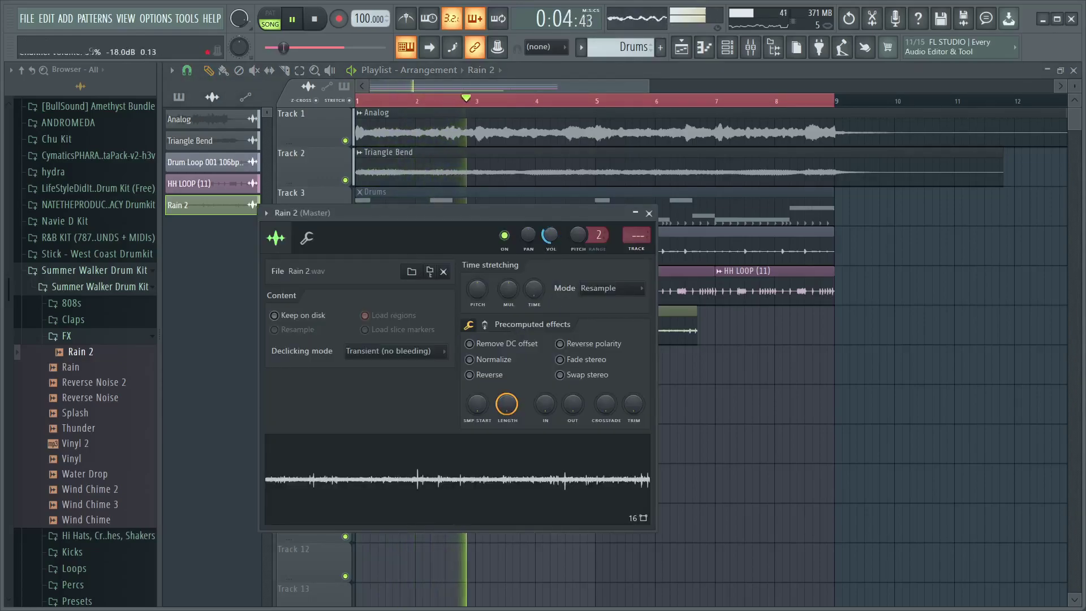
click(650, 214)
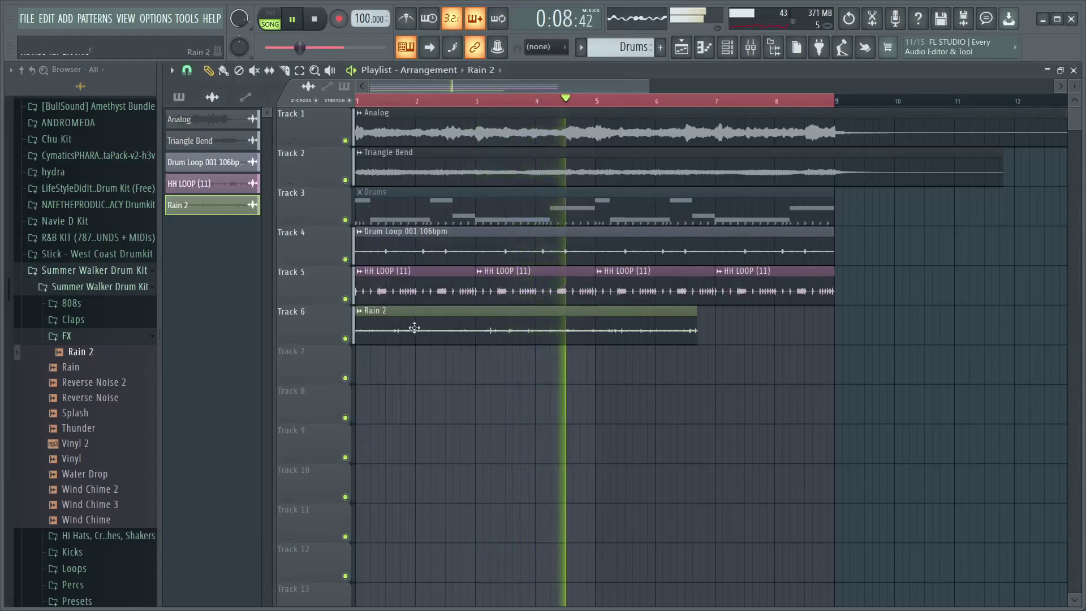
click(142, 336)
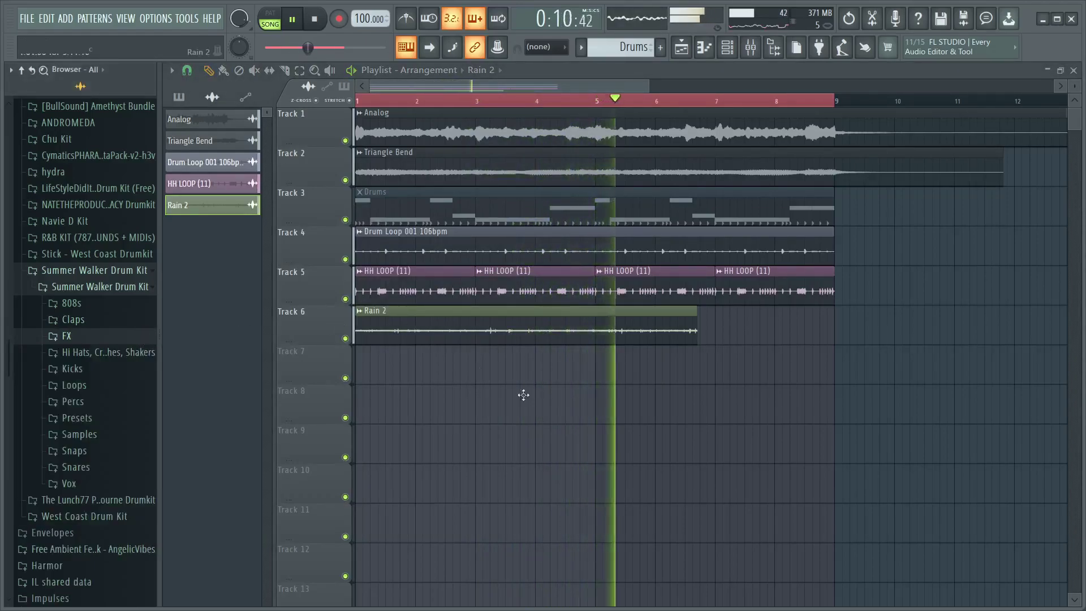
Unmute the Drums pattern clip on Track 3 and restart song playback
click(254, 70)
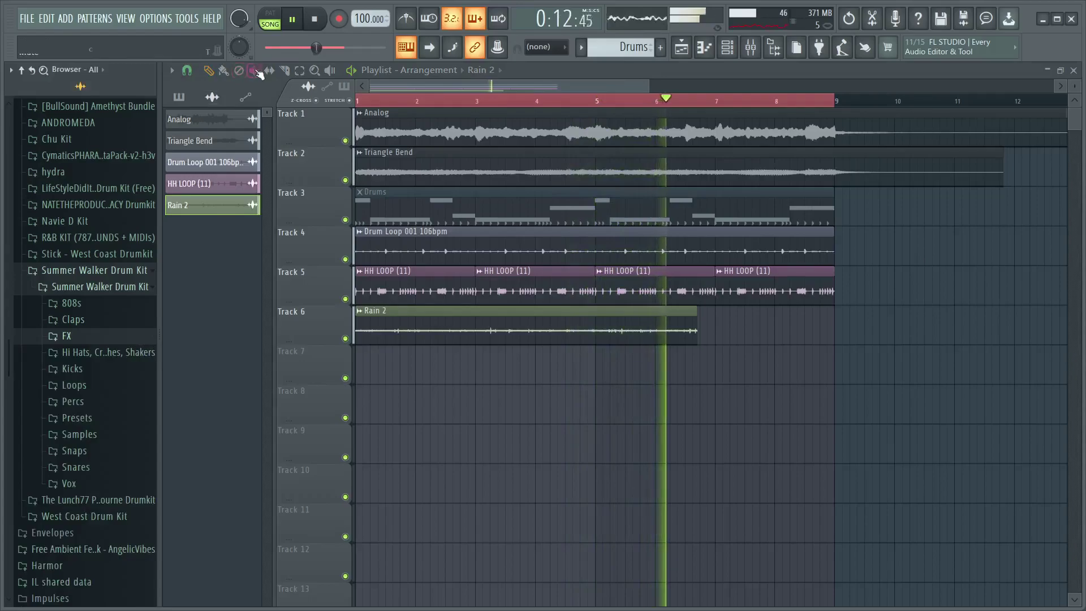
click(497, 224)
key(space)
key(space)
Show the unsorted channels in the channel rack and unmute SW 808 Sub 004
click(729, 51)
click(290, 210)
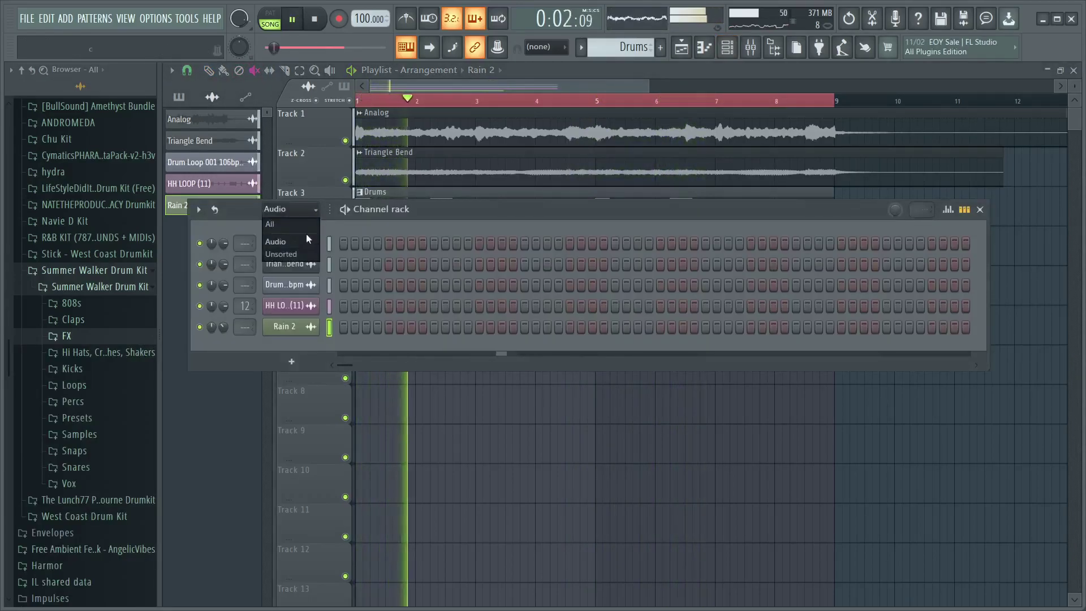
click(294, 256)
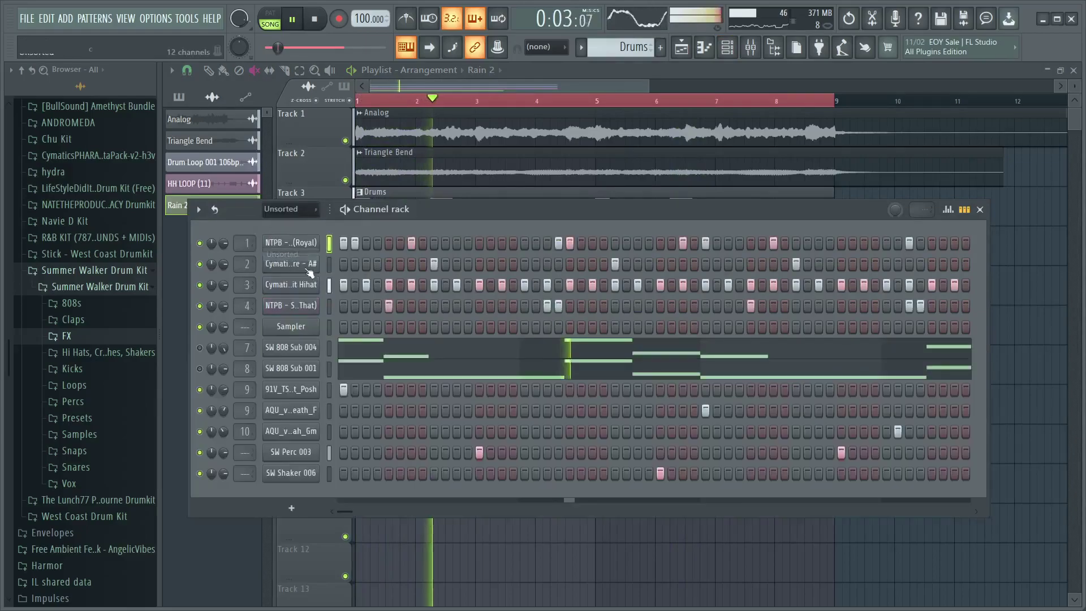
click(199, 369)
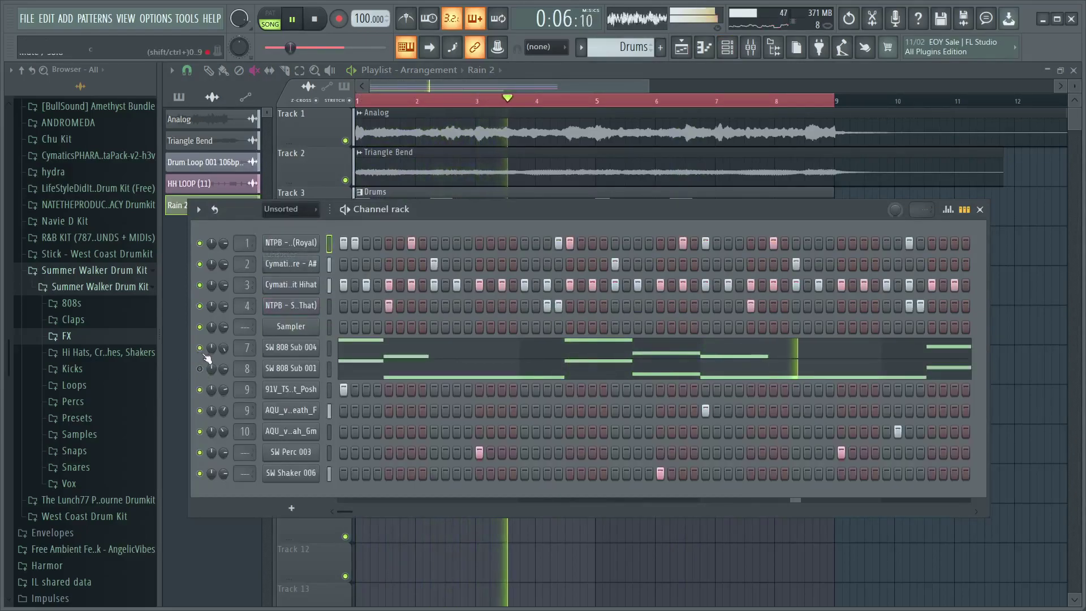
Add an FL Keys channel to the Drums pattern and open its piano roll
click(273, 508)
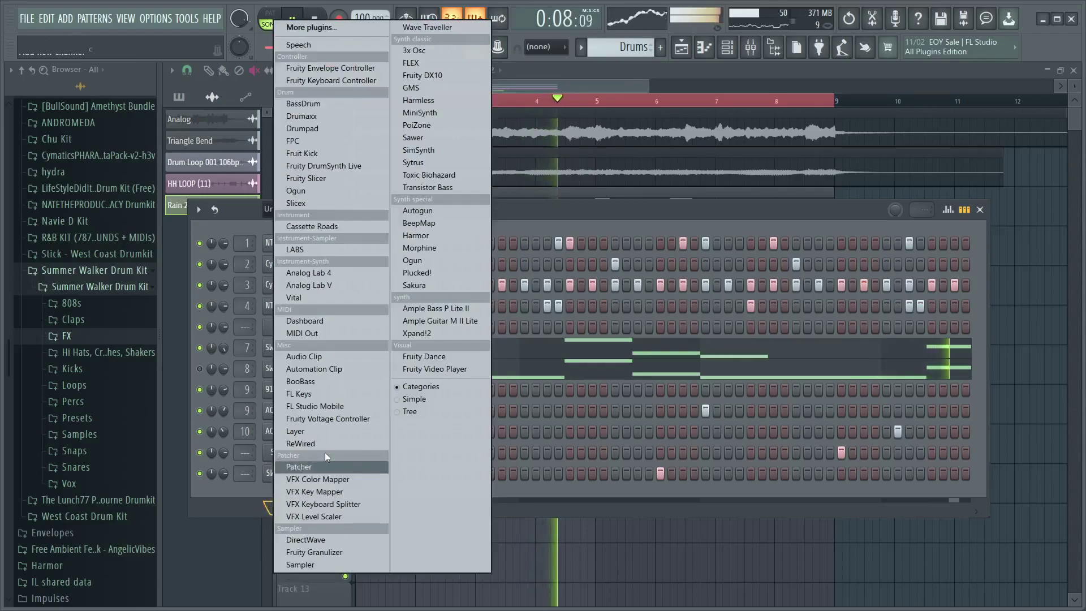
click(334, 396)
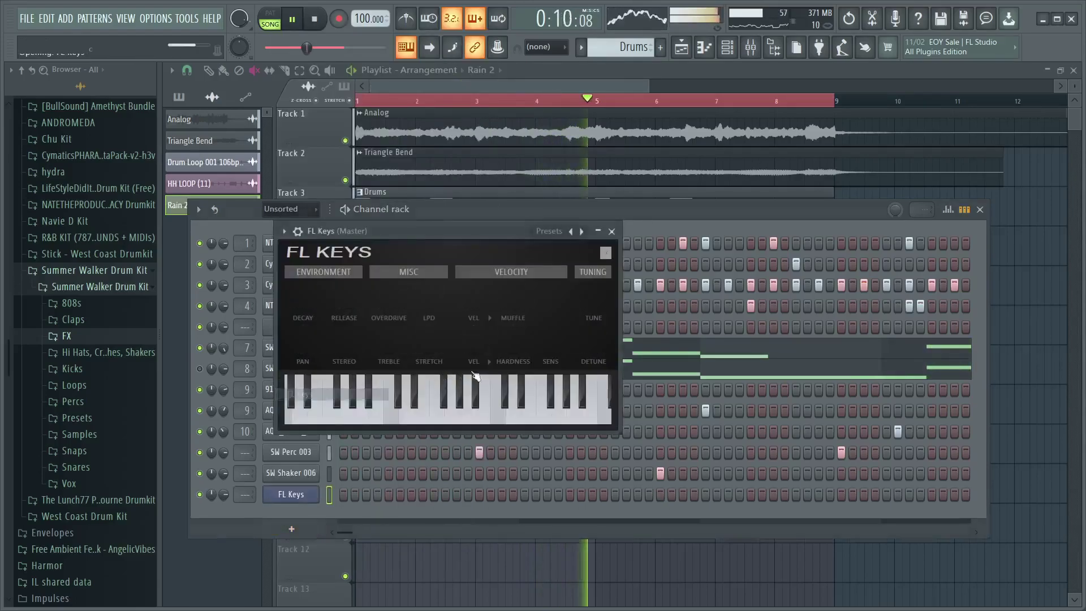
click(613, 231)
right_click(291, 498)
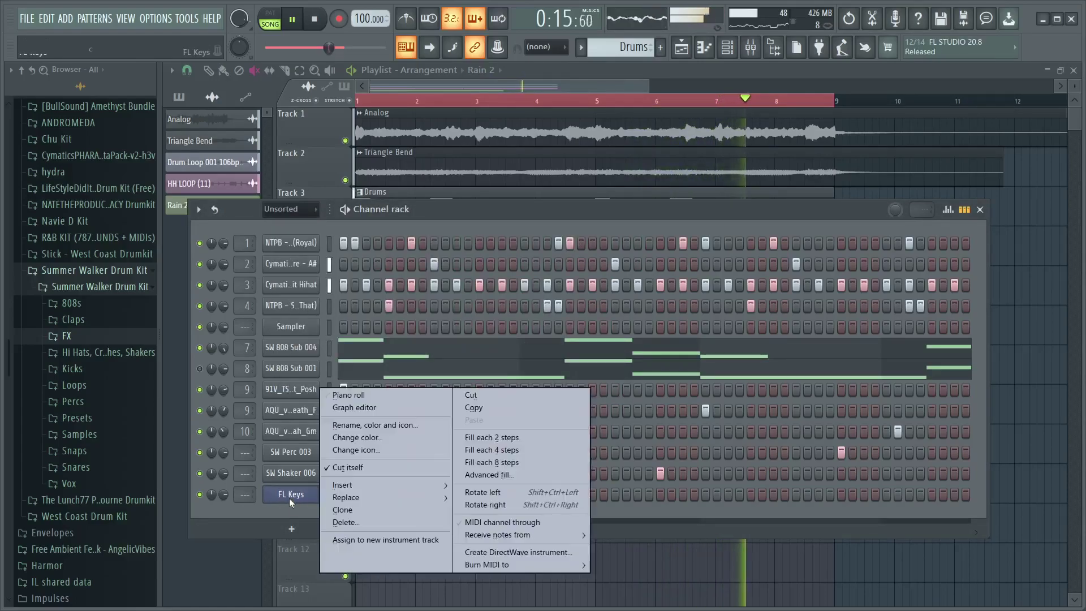
click(376, 394)
Write a four-bar FL Keys melody of short notes between B4 and G#5, playing the song alongside to place them
key(space)
key(space)
key(space)
key(space)
key(space)
key(space)
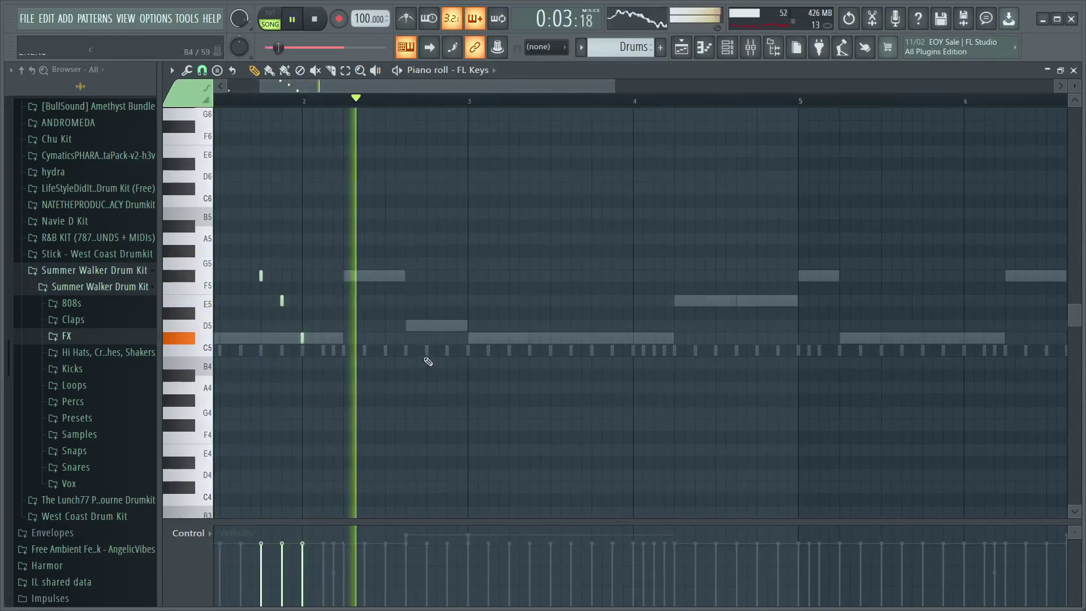
key(space)
click(428, 363)
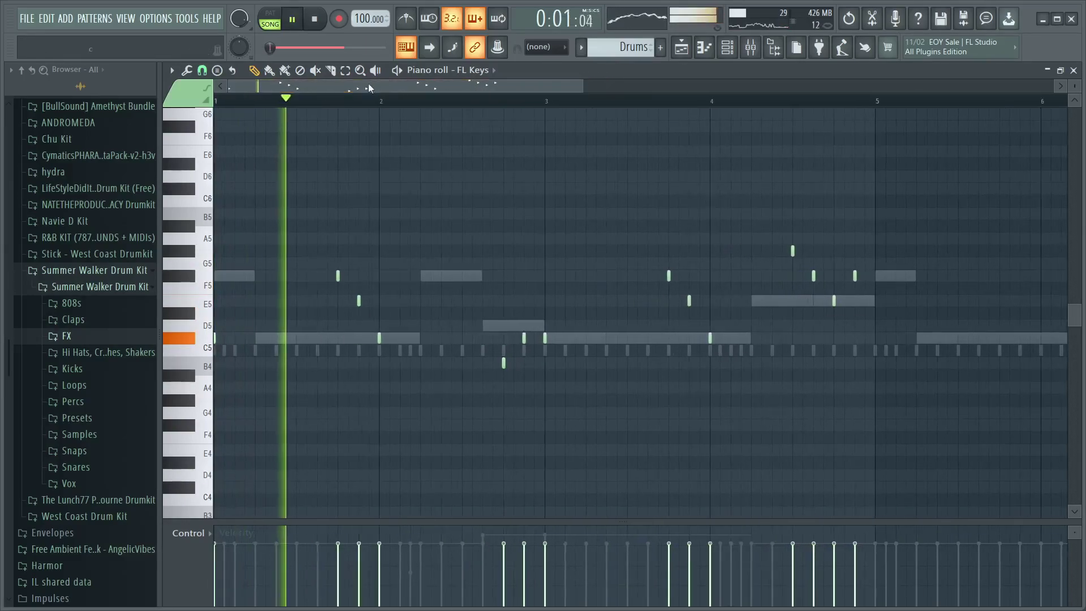
Repeat the four-bar FL Keys melody over bars 5 to 8 and stop playback
scroll(237, 111, down, 5)
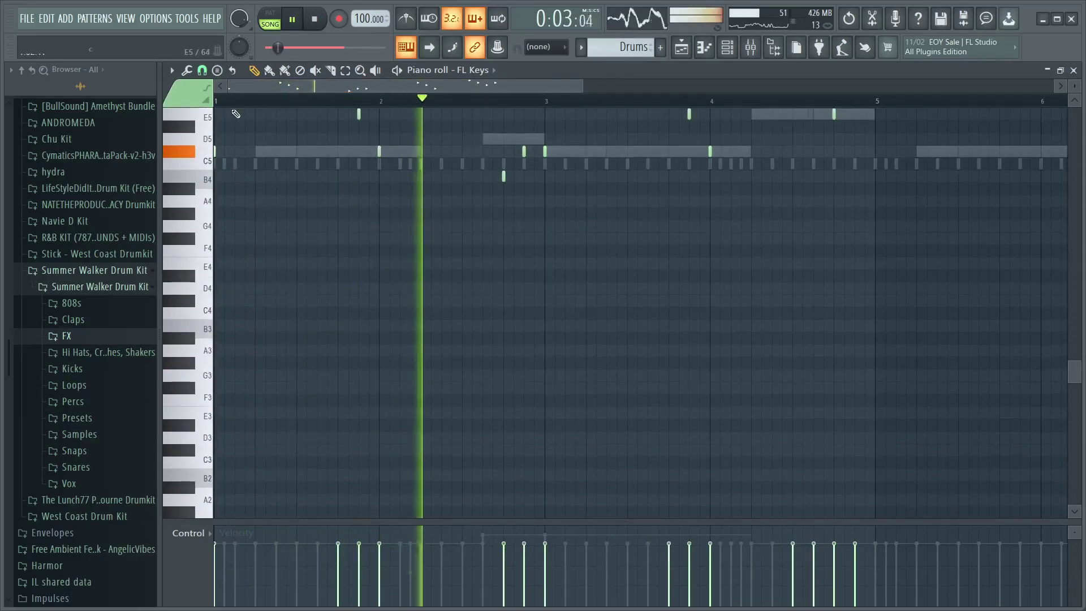
scroll(565, 240, up, 8)
scroll(546, 145, up, 6)
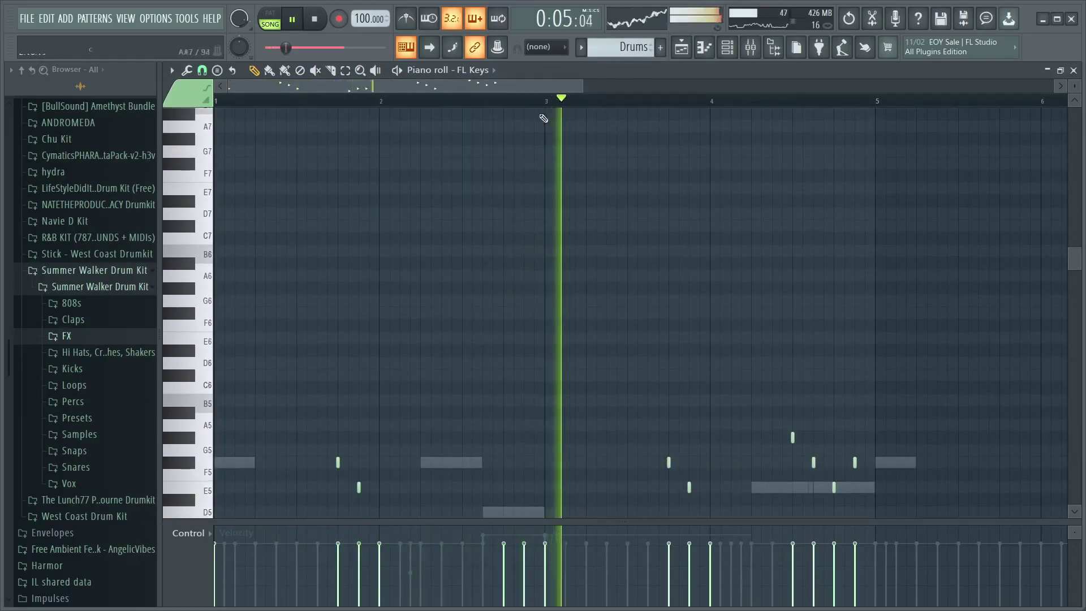
scroll(545, 124, down, 3)
scroll(607, 253, down, 3)
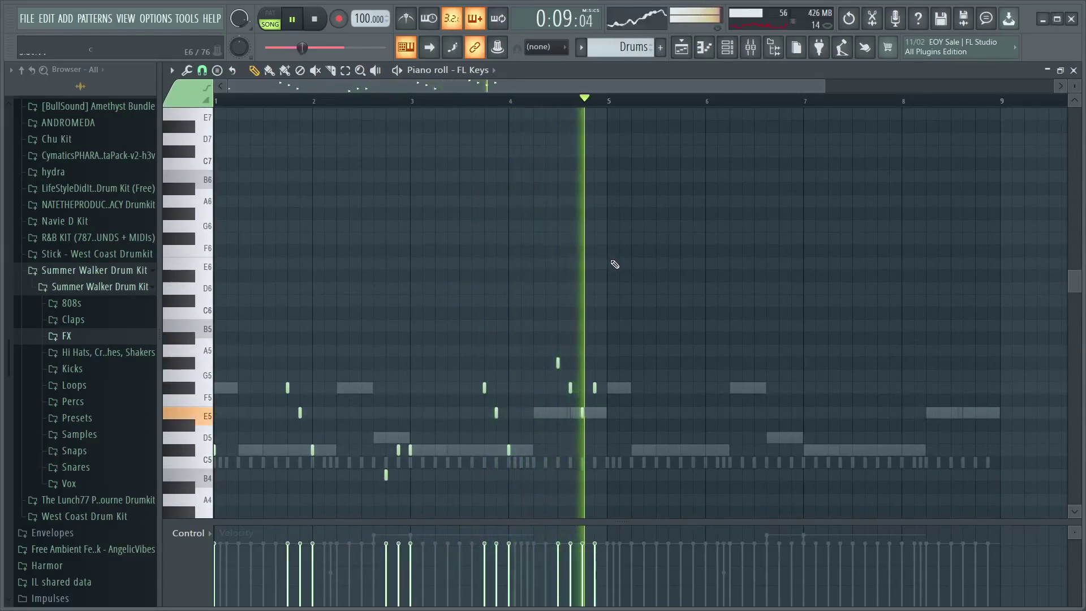
key(space)
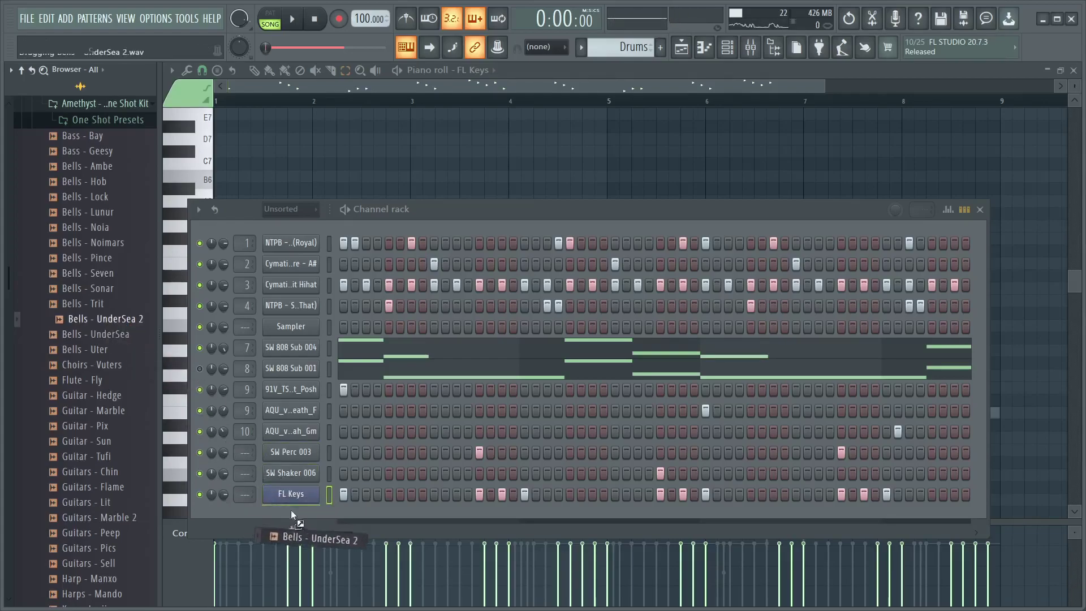
Add Bells - UnderSea 2 as a channel on mixer track 13 and paste the FL Keys melody into it, muting FL Keys
drag(291, 510, 289, 512)
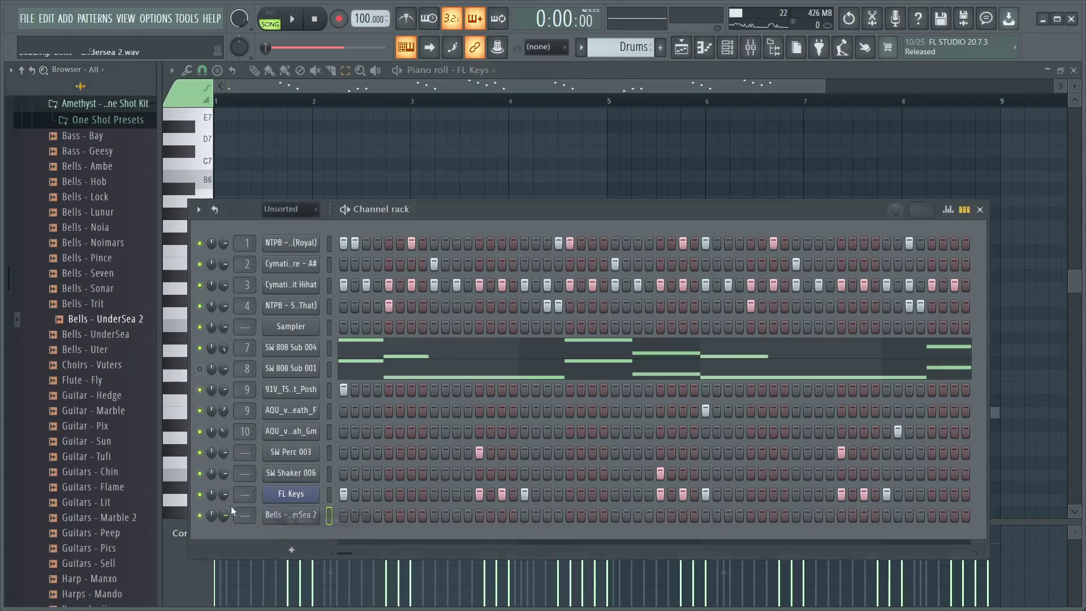
click(330, 516)
key(ctrl+v)
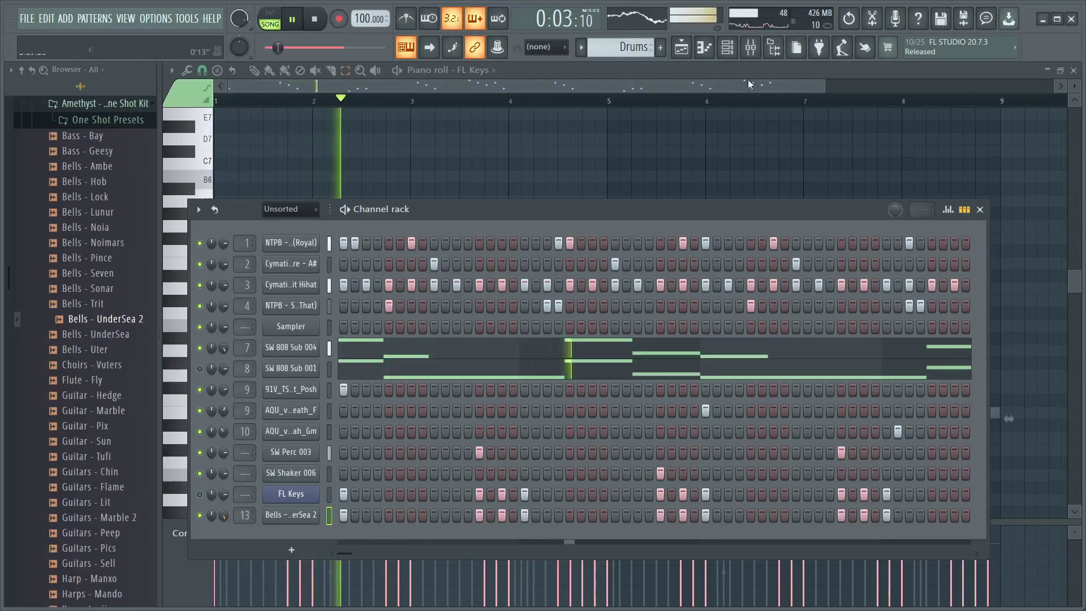
Load ValhallaSupermassive into the first effect slot of Insert 13
click(751, 47)
click(956, 113)
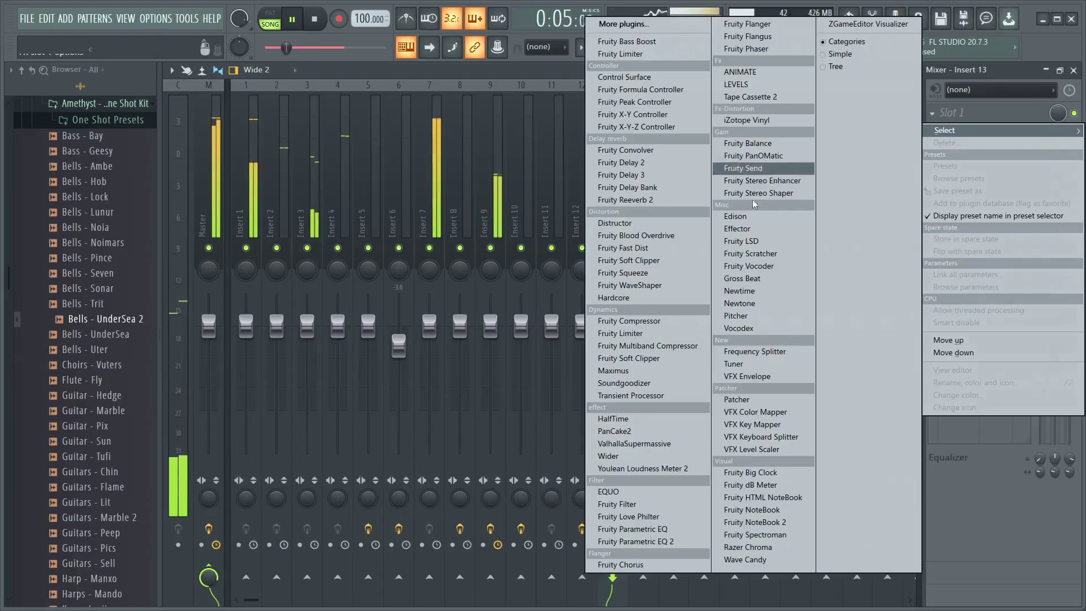
click(661, 443)
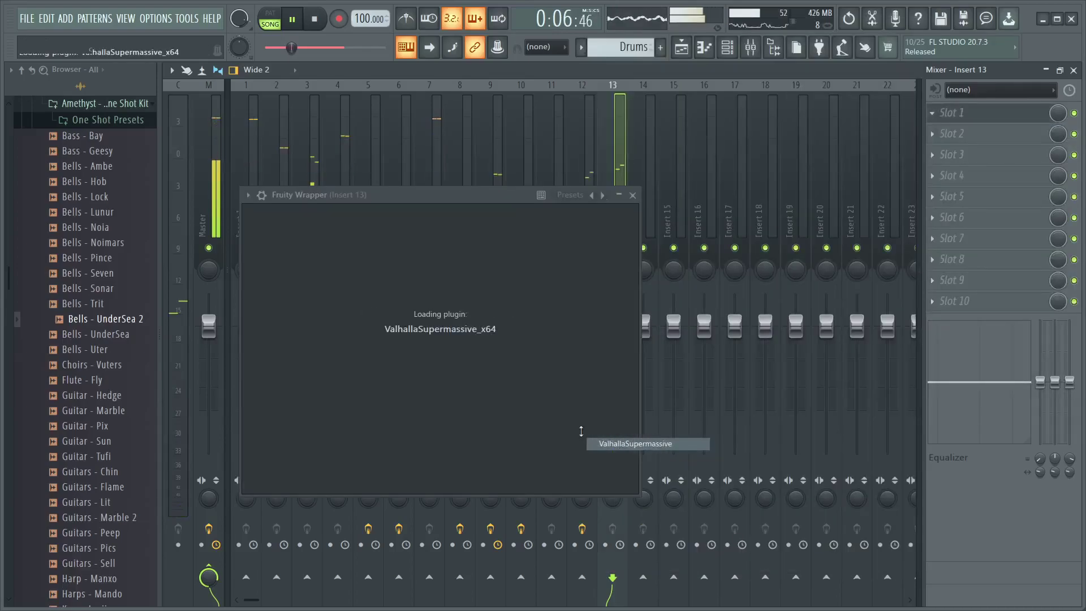
Apply the medium reverb preset LostSaucer and lower its EQ high cut to 2990 Hz
click(631, 451)
mouse_move(669, 398)
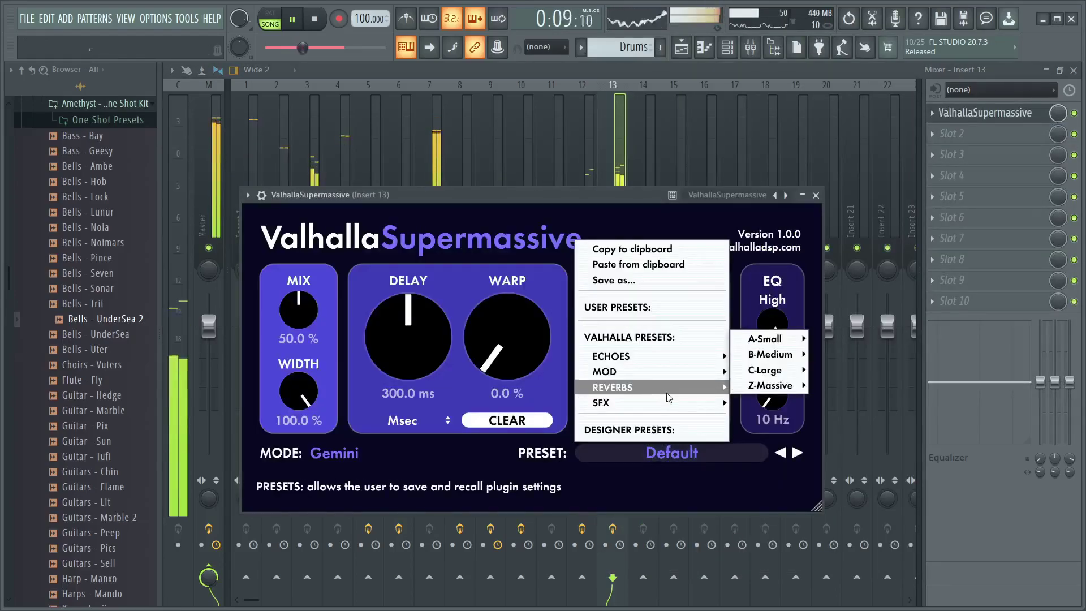
mouse_move(761, 354)
click(851, 308)
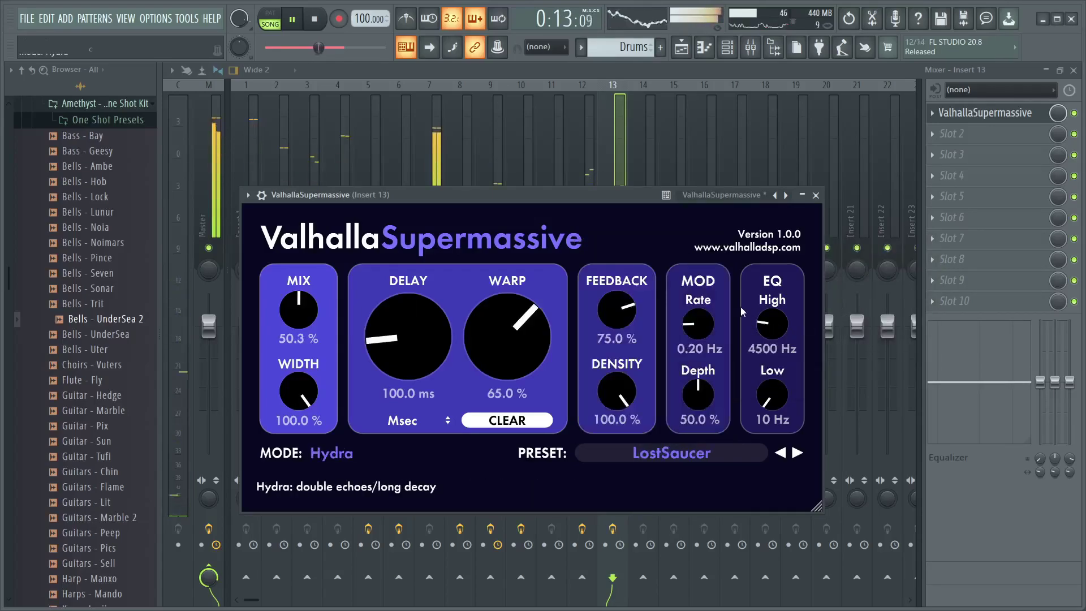
drag(767, 336, 768, 342)
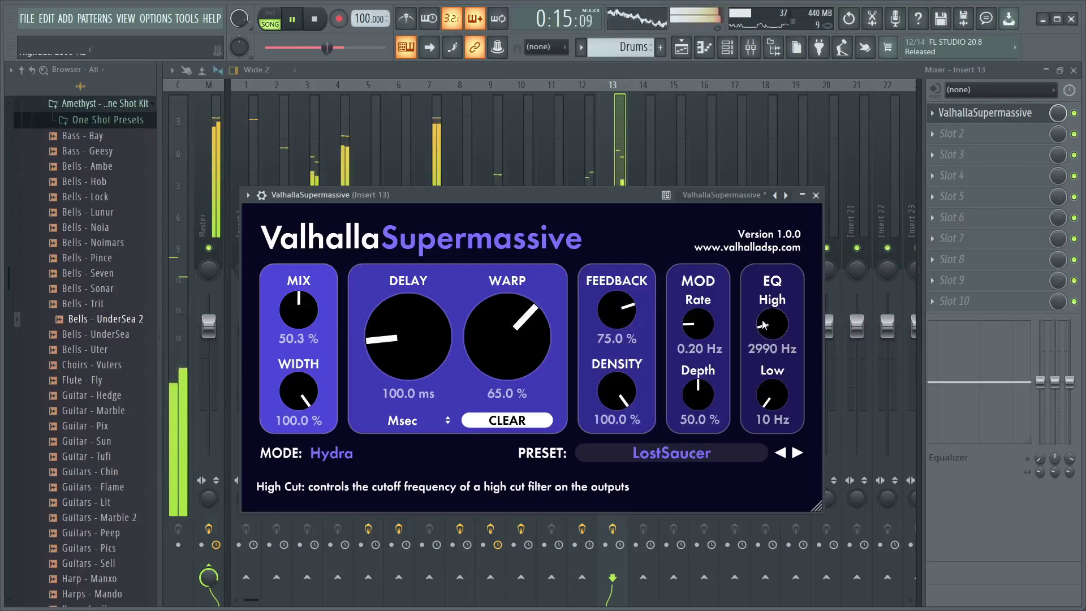
click(816, 196)
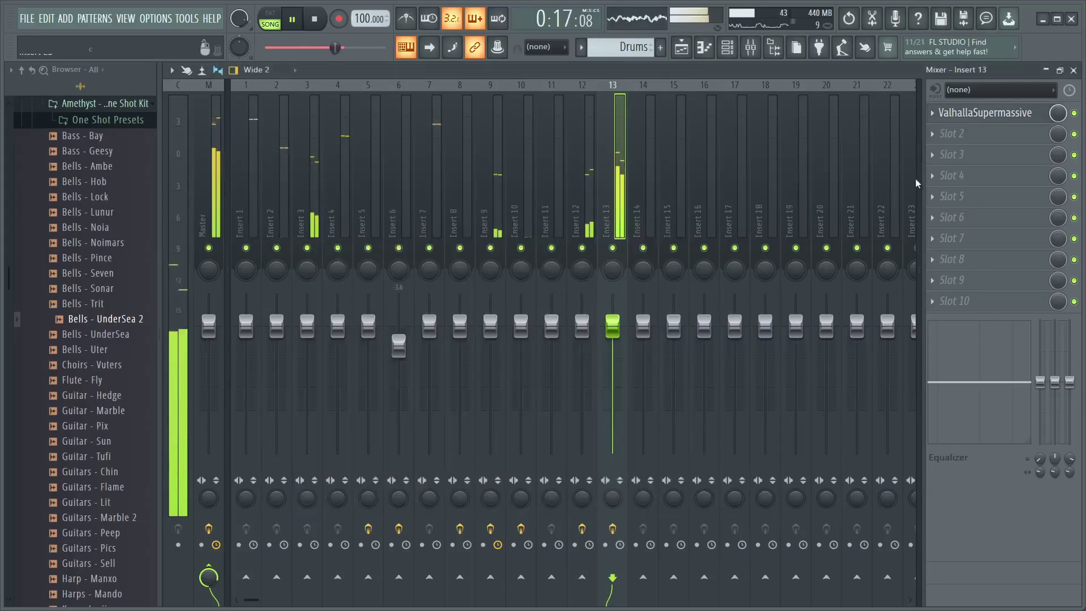
Add Fruity Parametric EQ 2 to Insert 13's second slot and pull one of its bands down
click(958, 133)
click(645, 527)
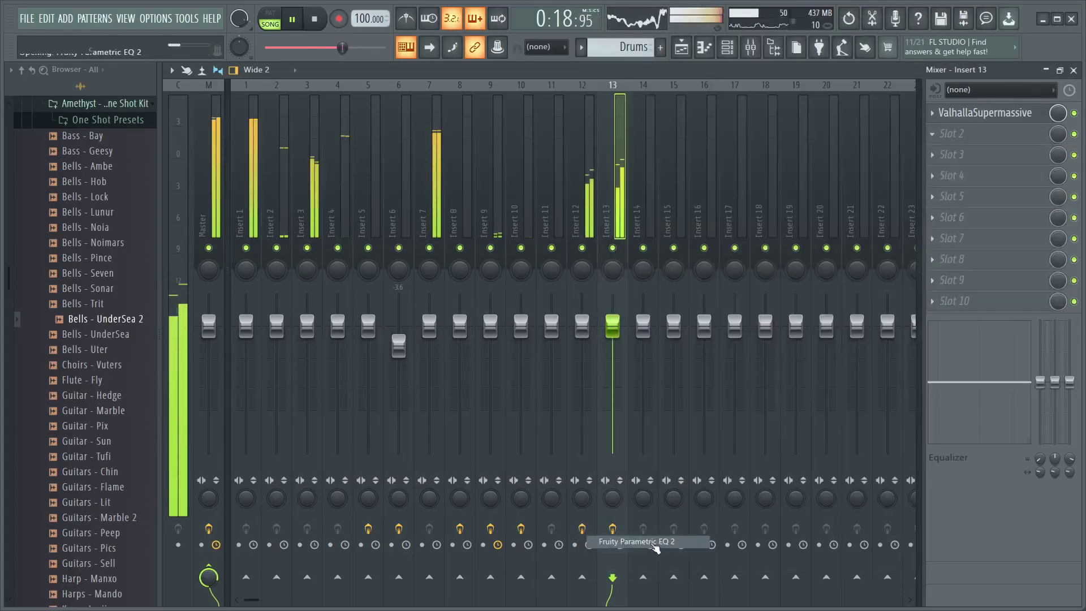
drag(560, 332, 533, 417)
click(749, 212)
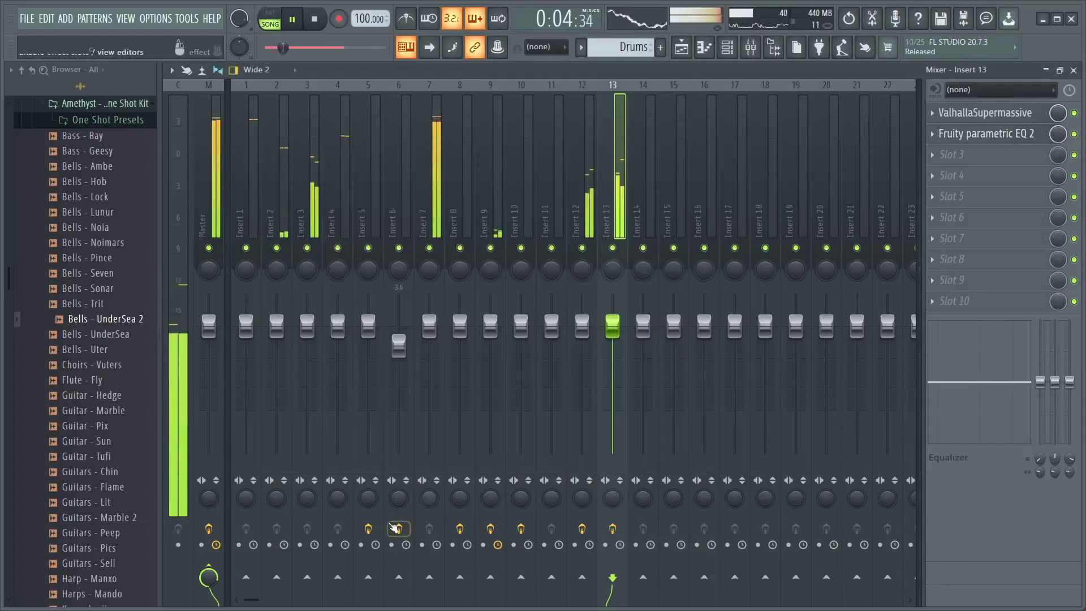
Stretch the Rain 2 clip on Track 6 to end at bar 9 and stop playback
key(F9)
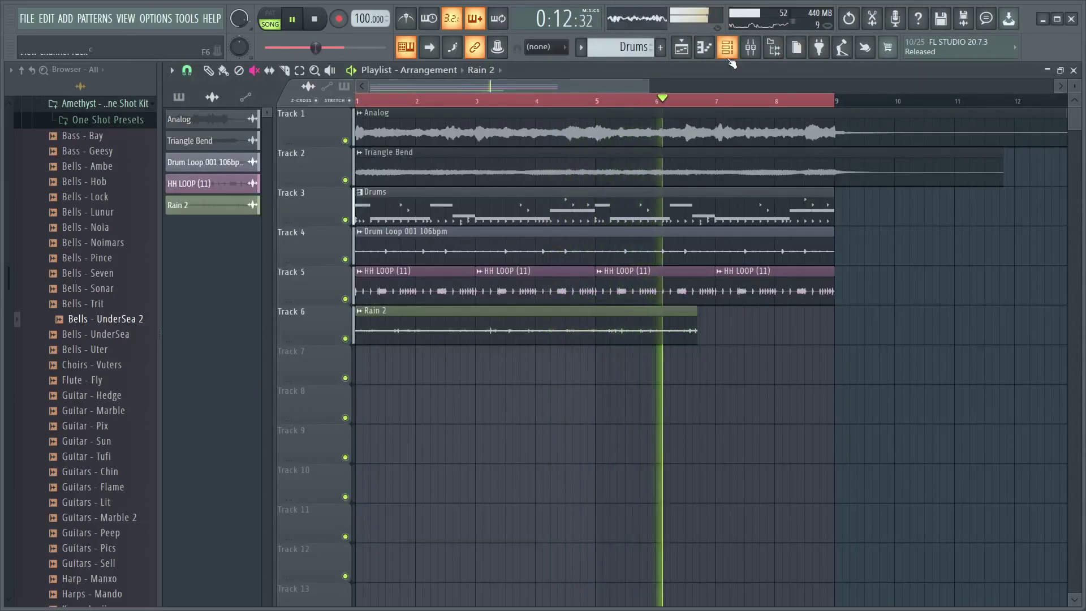
drag(696, 329, 830, 337)
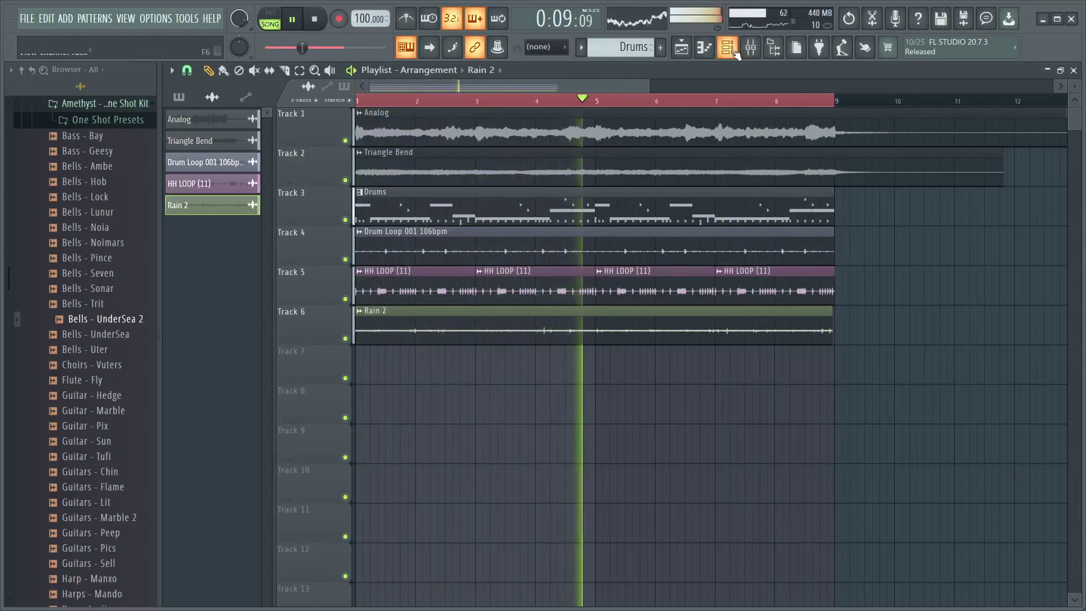
key(space)
Clone the Cymatics Grit Hihat channel in the channel rack
key(F6)
click(305, 214)
click(305, 303)
right_click(287, 291)
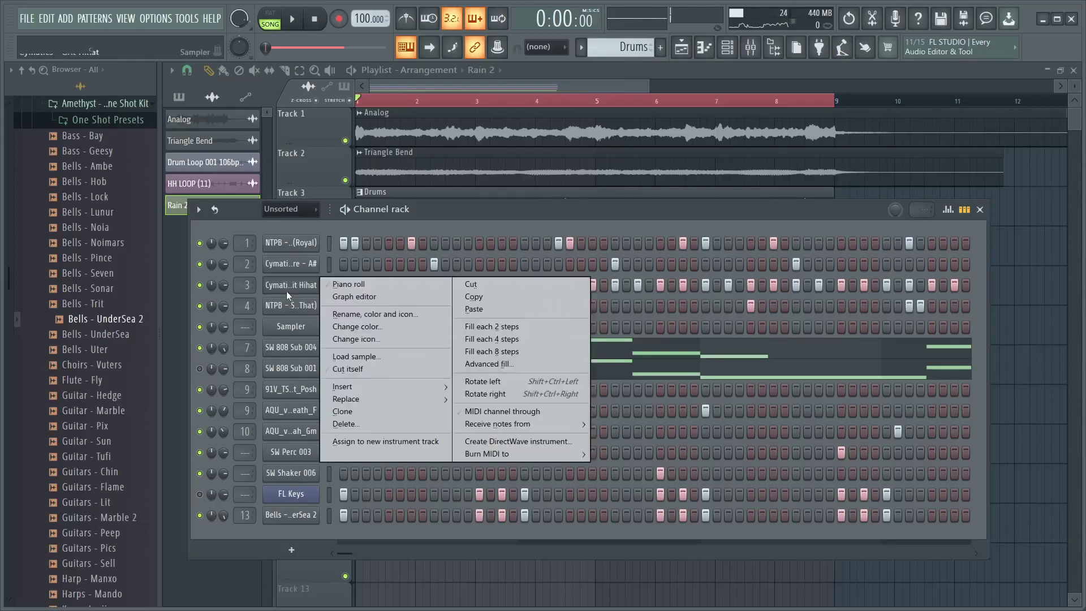
click(375, 411)
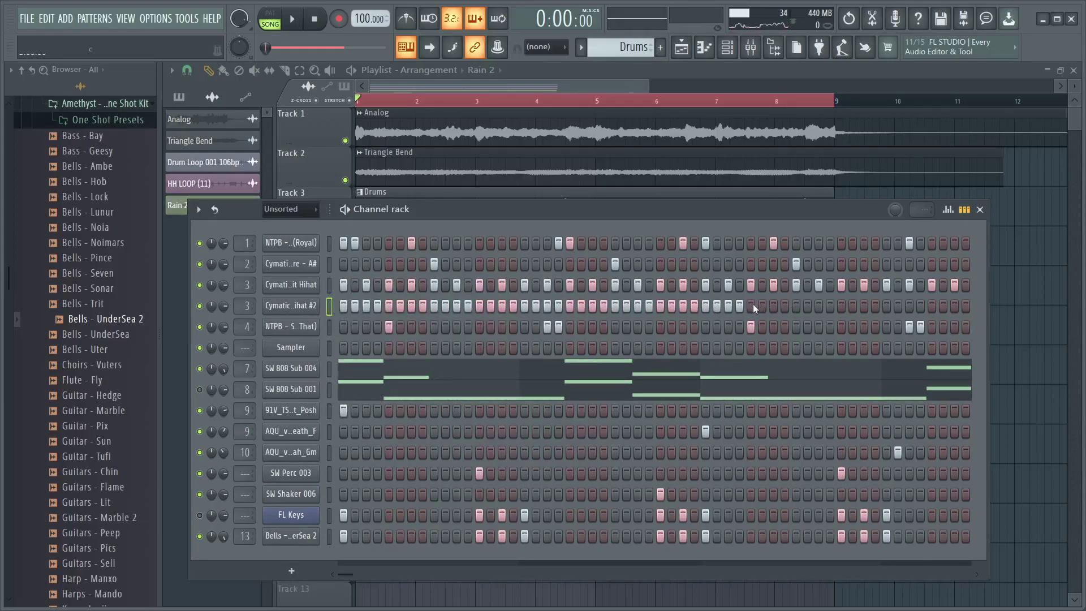
Fill the cloned hi-hat with continuous sixteenth notes on C5 from bar 1 up to bar 7
drag(374, 577, 378, 575)
drag(402, 315, 1081, 317)
key(F7)
drag(875, 465, 983, 467)
click(202, 71)
click(226, 185)
key(ctrl+z)
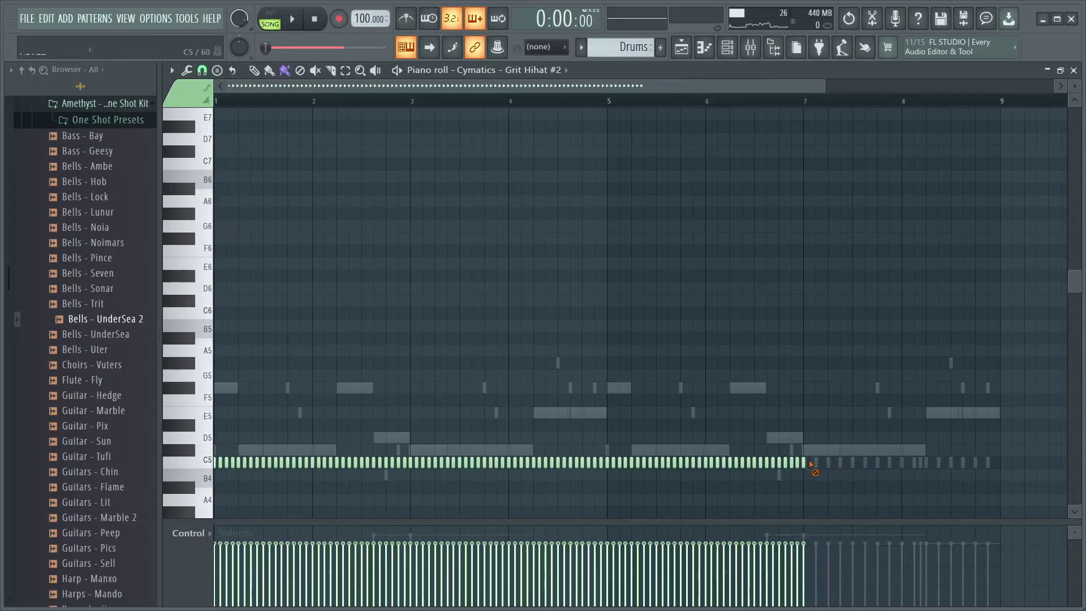
Duplicate the hi-hat notes of bars 5 and 6 into bars 7 and 8, and mute the original Grit Hihat channel
click(346, 72)
mouse_move(609, 102)
mouse_down()
mouse_move(777, 129)
mouse_move(806, 121)
mouse_up()
click(202, 70)
click(218, 116)
drag(609, 103, 816, 103)
key(ctrl+b)
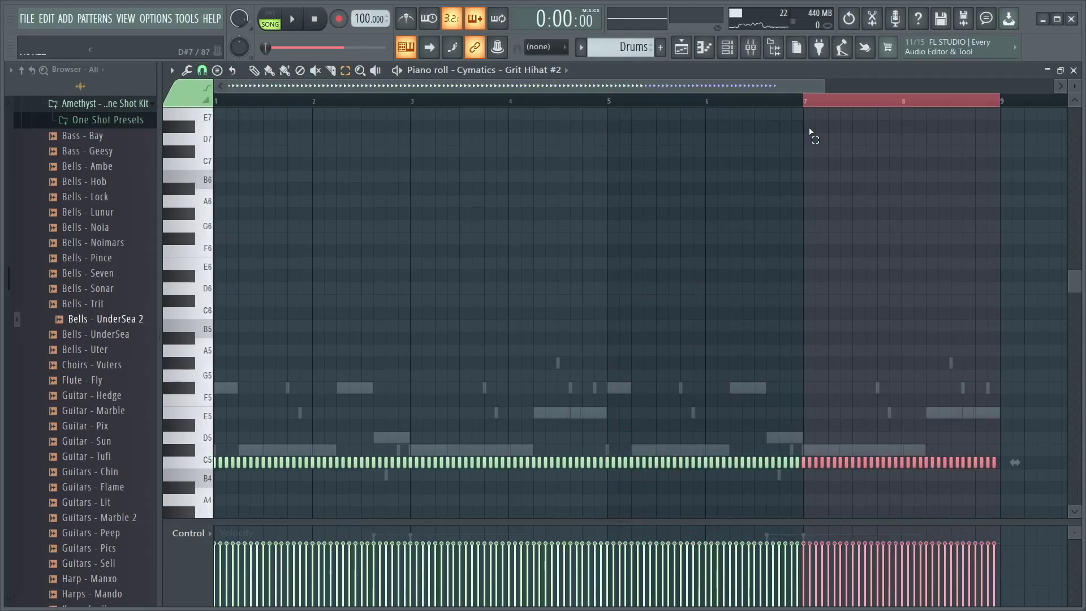
click(810, 132)
click(736, 52)
Clone the Cymatics Cavern Snare channel and place hits on the clone's steps 5 and 13
right_click(307, 269)
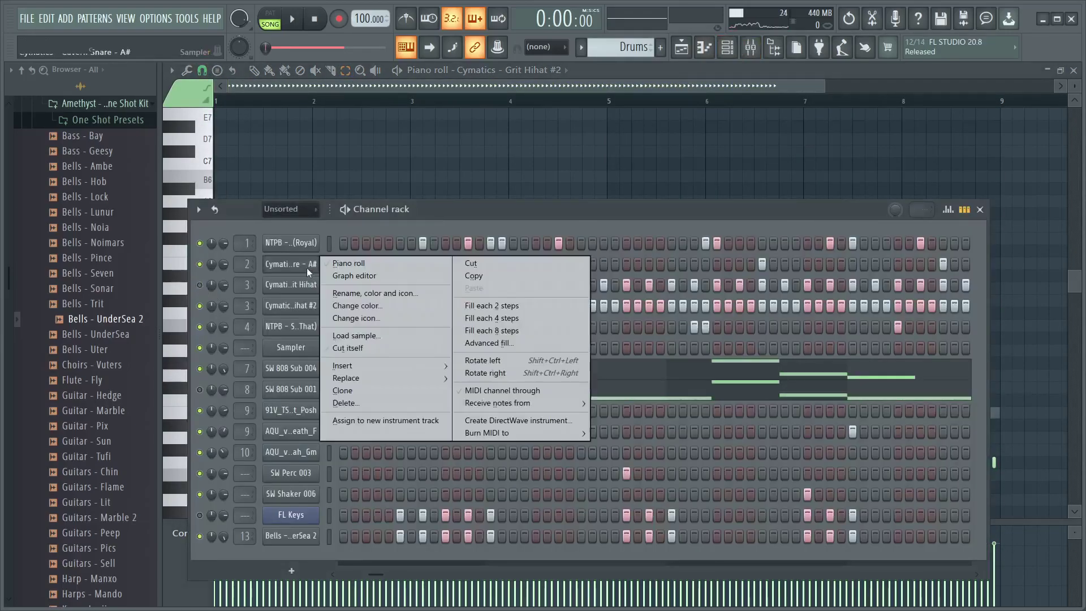
click(342, 390)
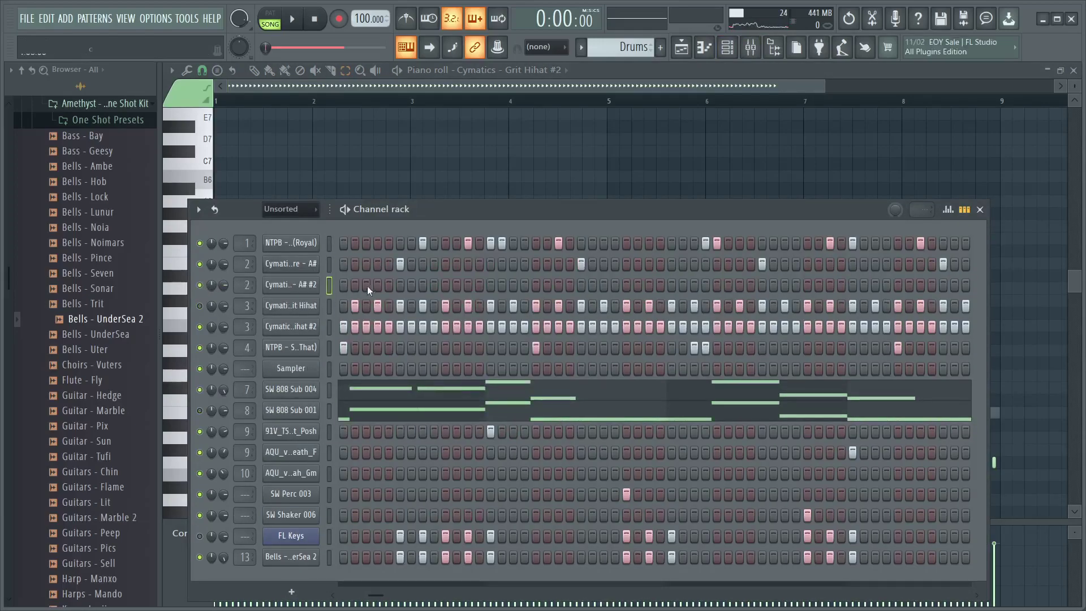
drag(389, 598, 257, 583)
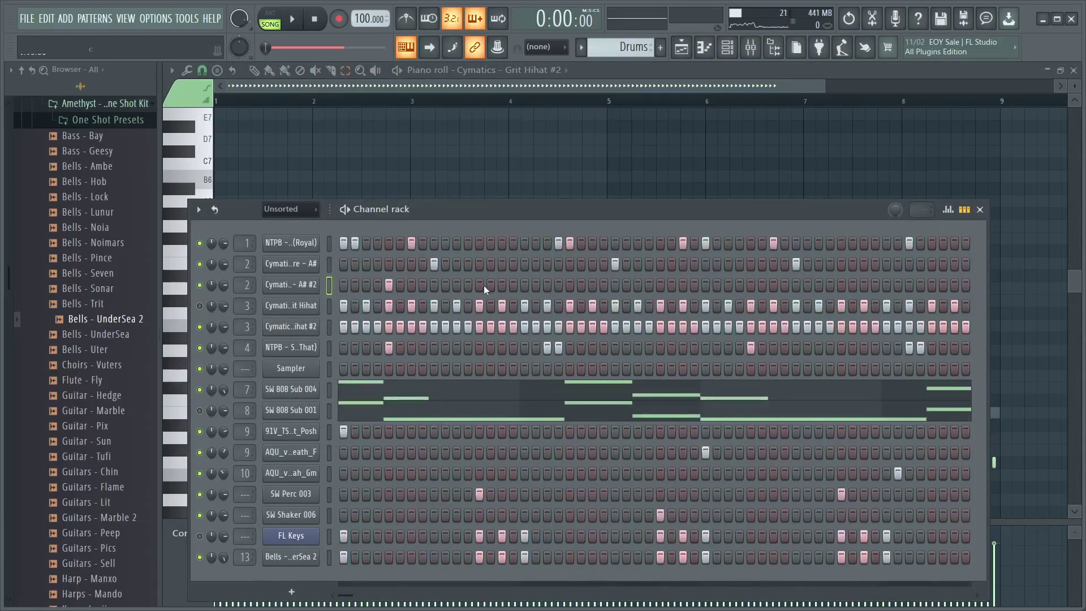
Duplicate the cloned snare's bar 1 hits through bar 8 in its piano roll and deselect the notes
right_click(293, 286)
click(350, 288)
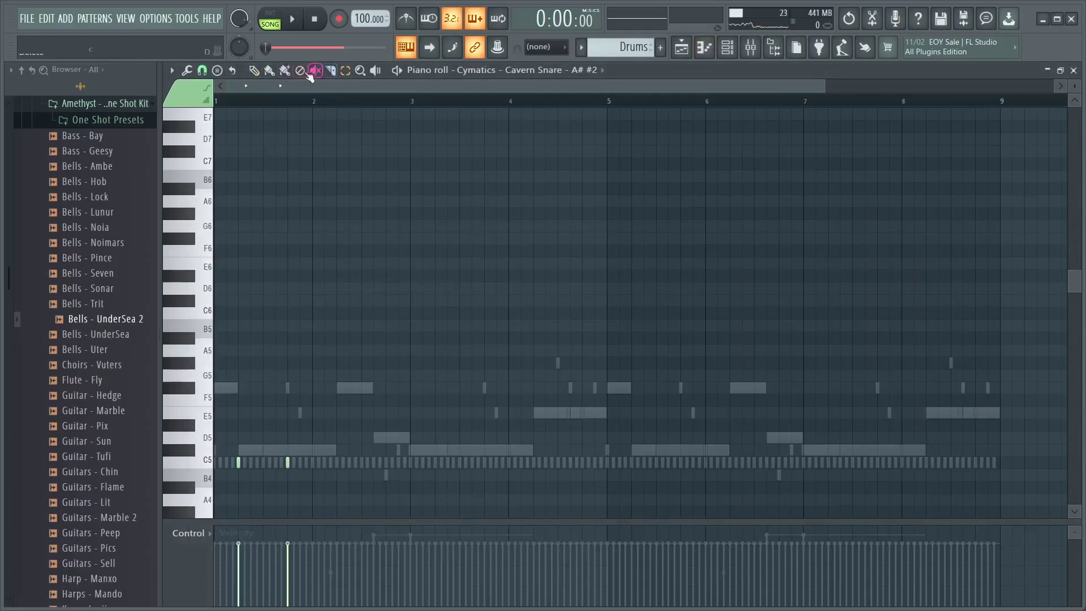
drag(219, 107, 339, 125)
key(ctrl+b)
key(ctrl+b)
key(ctrl+b)
key(ctrl+b)
key(ctrl+b)
key(ctrl+b)
key(ctrl+b)
key(ctrl+d)
Mute the original Cavern Snare channel and play the song with the cloned snare and hi-hat
click(727, 47)
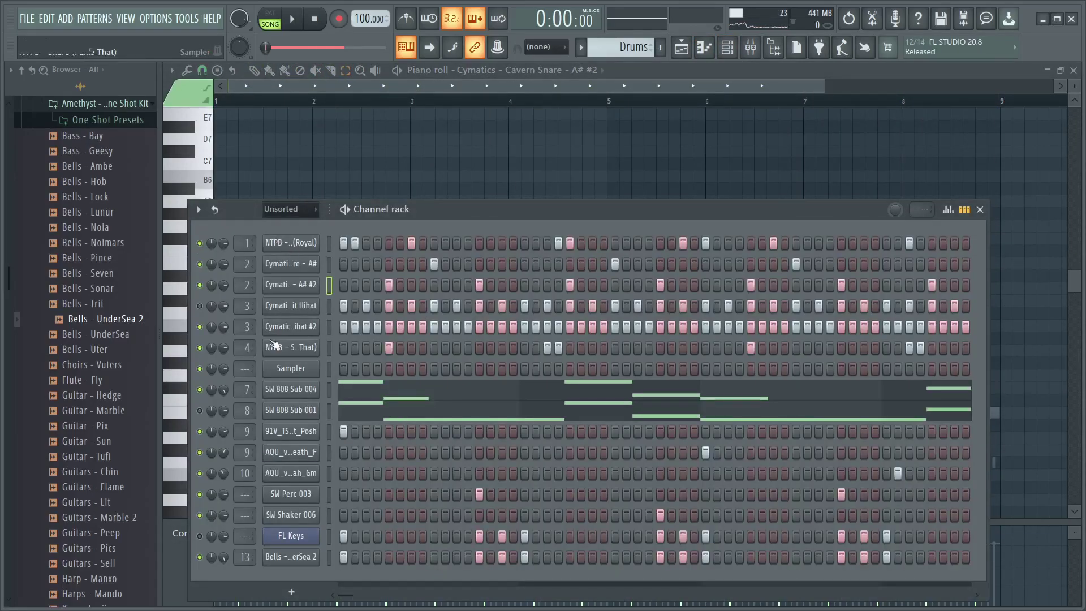
key(space)
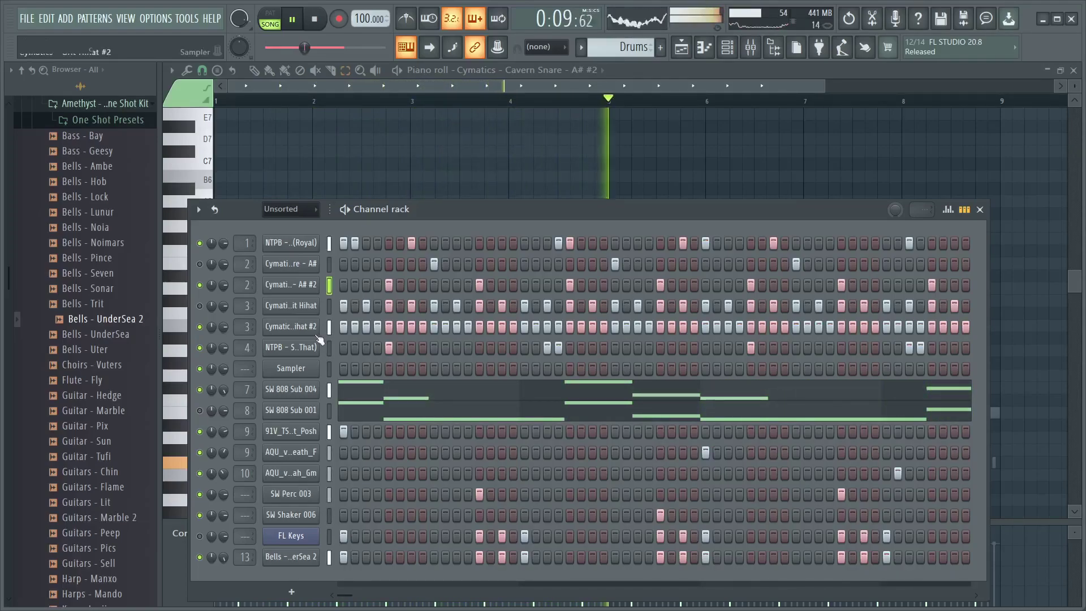
Stop playback, open the FL Keys piano roll and place short E6, A5 and B5 notes in bar 1
key(space)
right_click(320, 389)
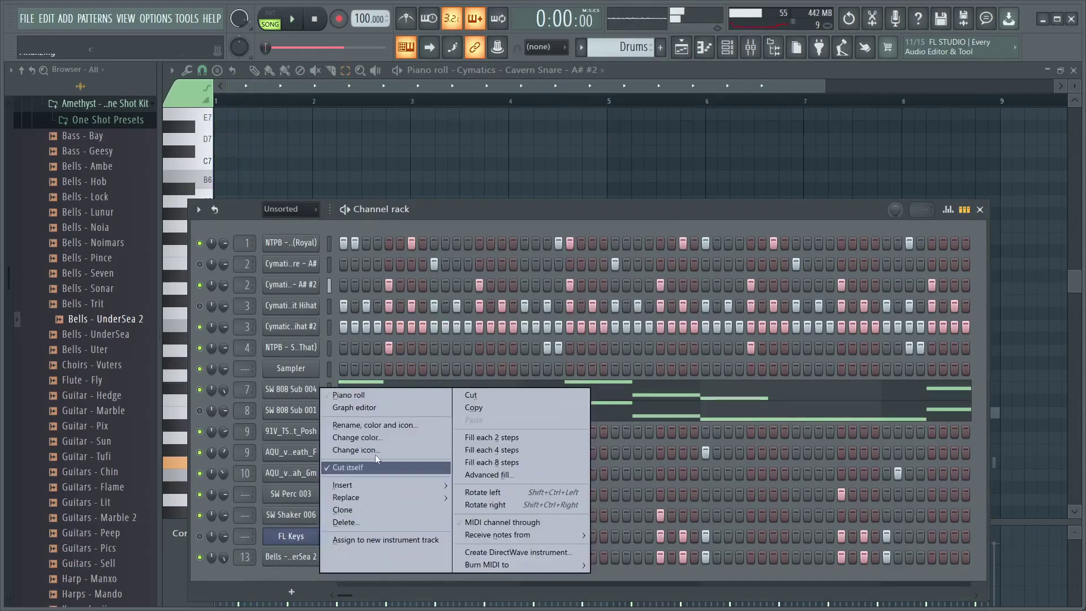
click(342, 395)
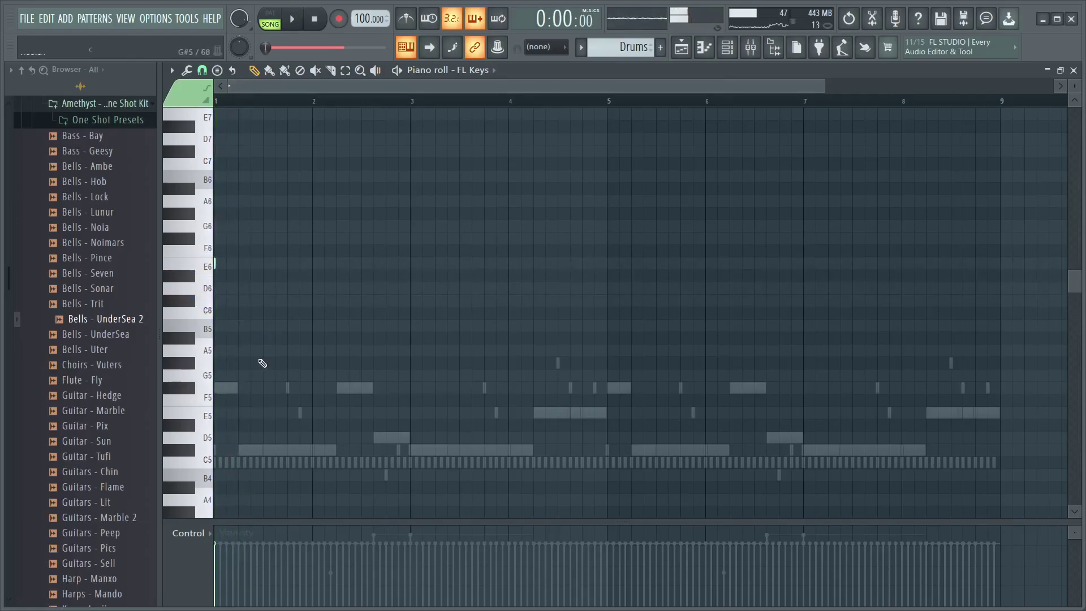
click(268, 327)
key(space)
key(space)
mouse_move(238, 350)
mouse_down()
mouse_move(226, 350)
mouse_move(250, 351)
mouse_up()
key(space)
key(space)
key(space)
key(space)
Move the A5 and B5 notes earlier in bar 1 and add a short E5 note after them, auditioning the phrase
scroll(270, 85, up, 3)
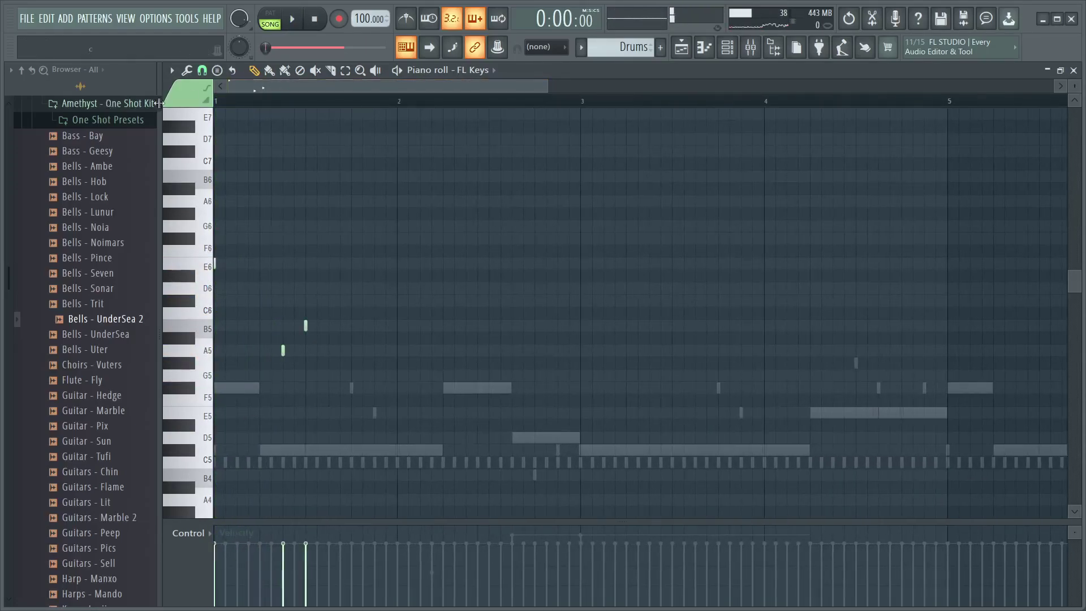
key(space)
key(space)
key(space)
drag(306, 413, 329, 412)
key(space)
Duplicate the bar 1 FL Keys phrase through bar 4 and deselect the notes
drag(217, 104, 395, 145)
key(ctrl+b)
key(ctrl+b)
key(ctrl+b)
ctrl+click(974, 437)
Change the bar 4 ending by replacing the E5 note with F#6 and adding an E6 after it, and play it with the song
key(space)
click(833, 326)
key(space)
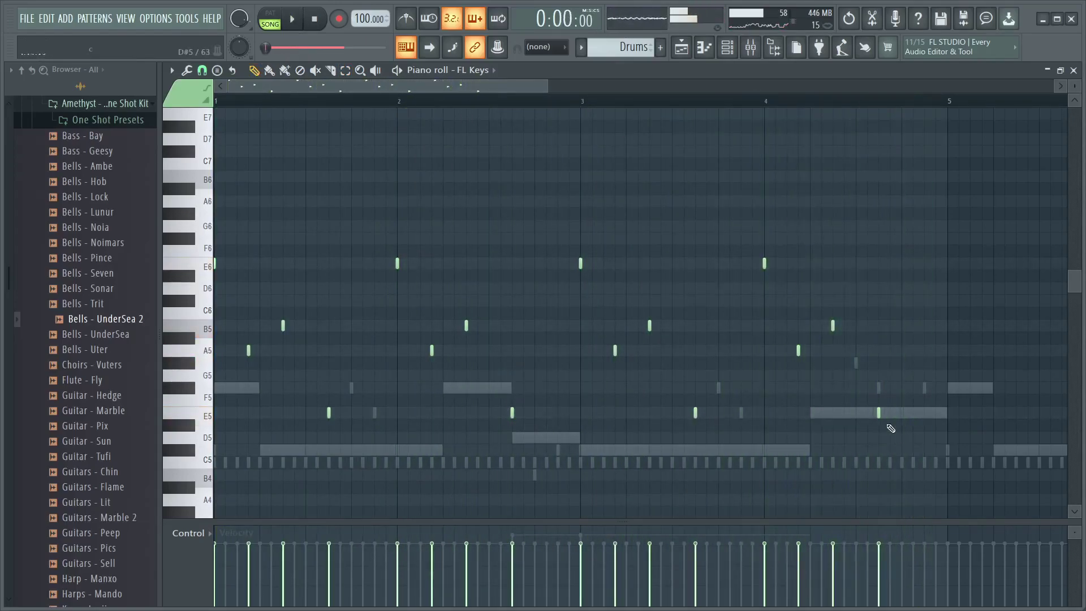
drag(902, 275, 905, 261)
key(space)
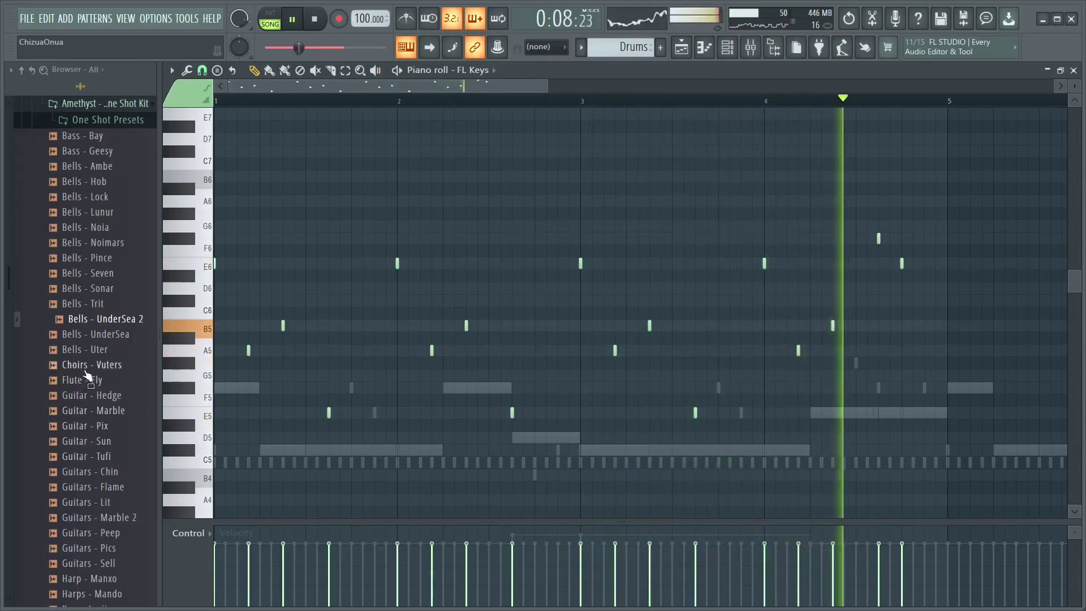
Put the FL Keys melody on a new Keys - Riums channel and mute the FL Keys channel
key(space)
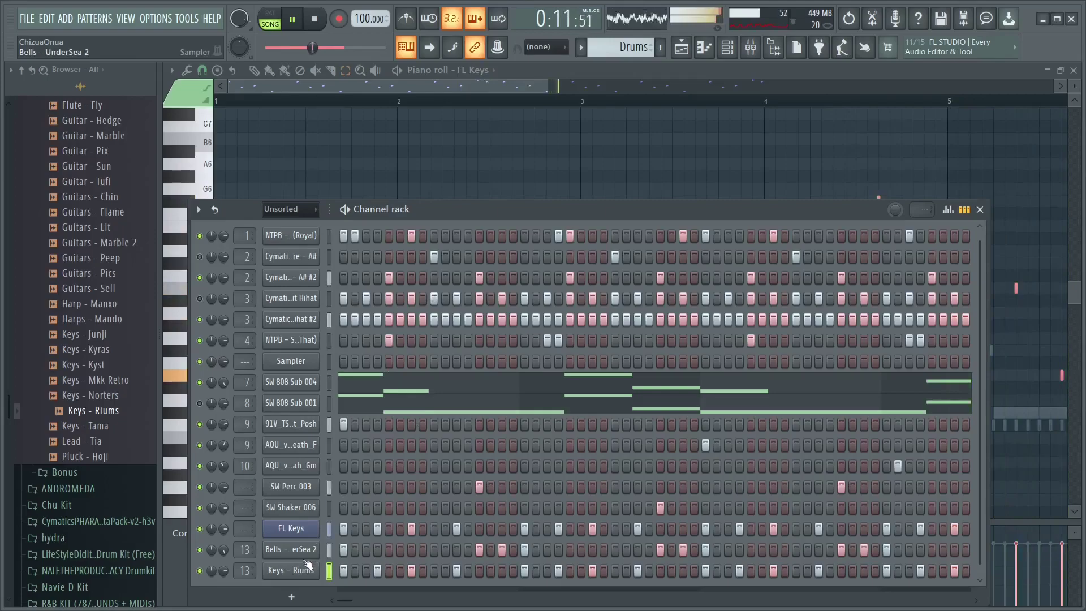
click(199, 528)
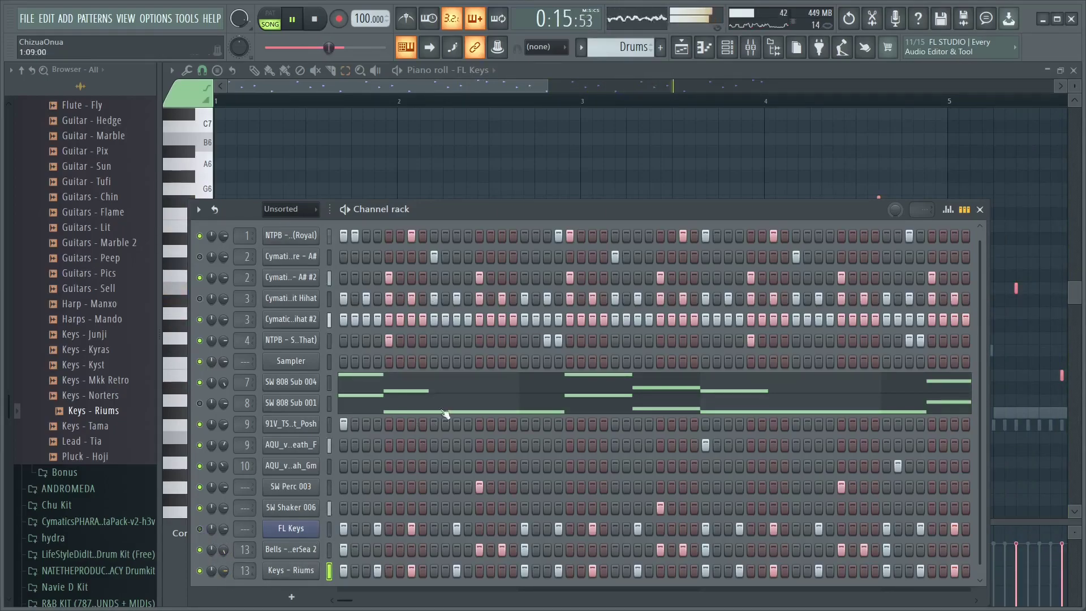
Open the playlist and play the full song arrangement from the start
click(681, 55)
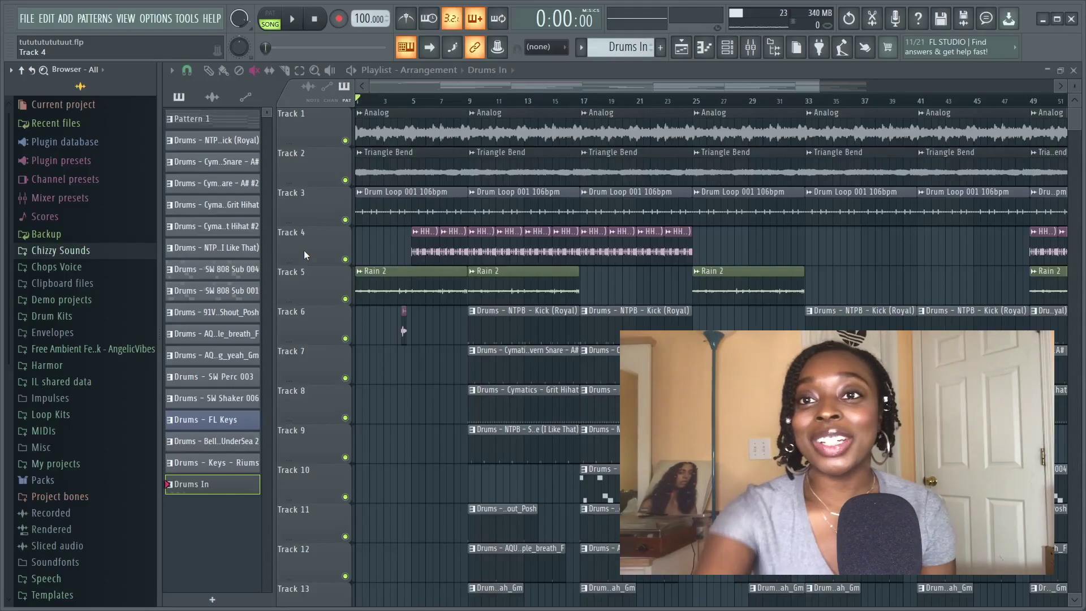
key(space)
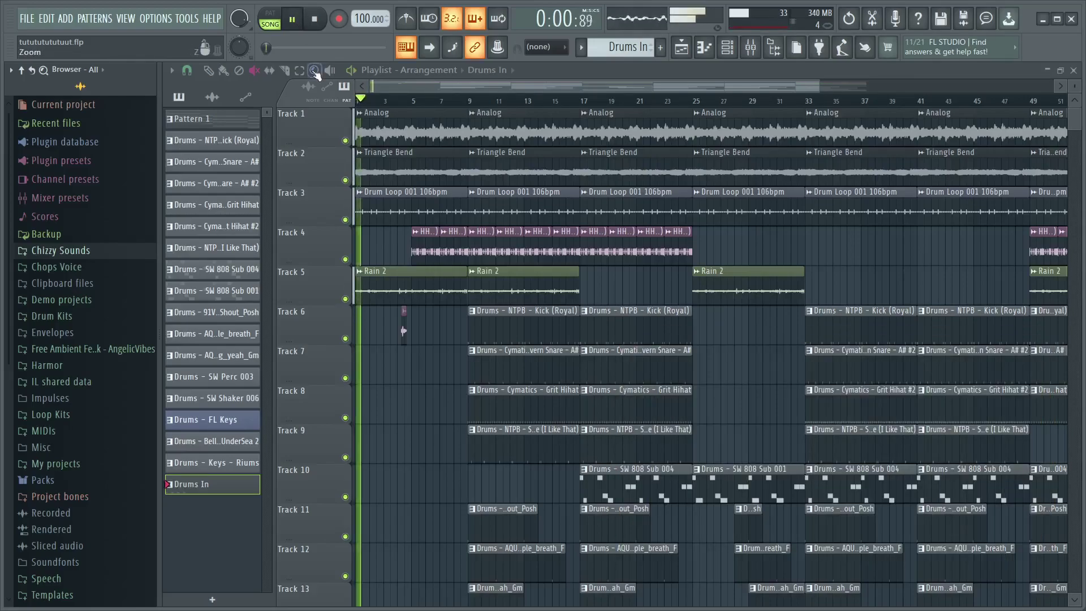